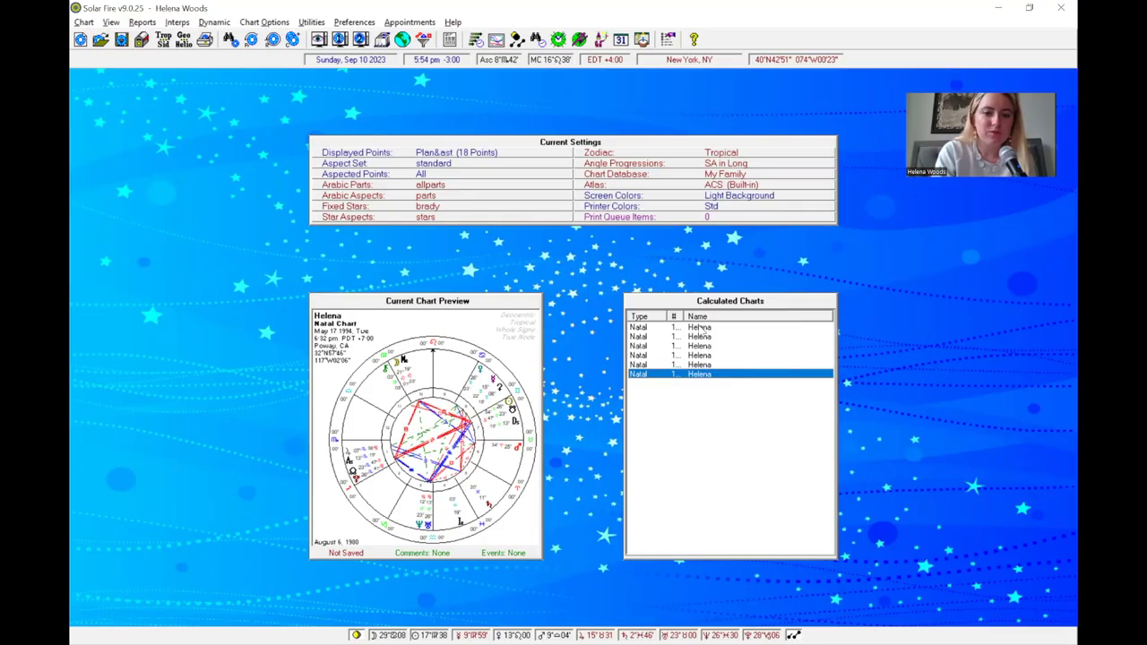
Preview each calculated chart from the original natal chart through its relocated versions, ending back on the natal chart
{"action": "left_click", "coordinate": [698, 328]}
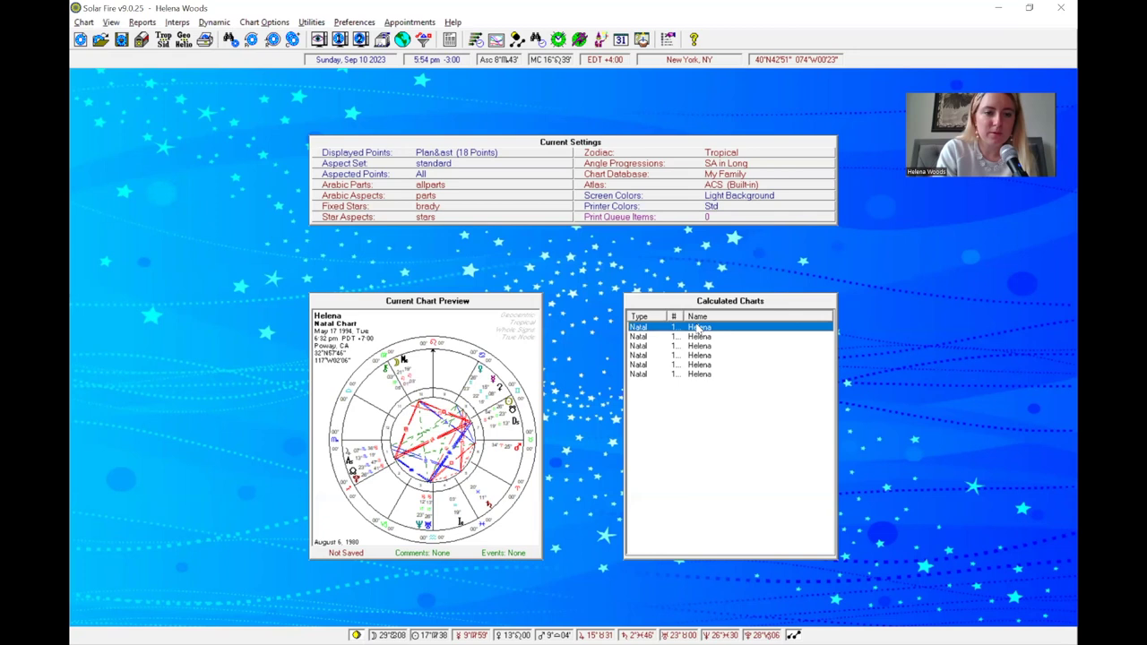
{"action": "key", "text": "Down"}
{"action": "key", "text": "Down"}
{"action": "key", "text": "Down"}
{"action": "key", "text": "Down"}
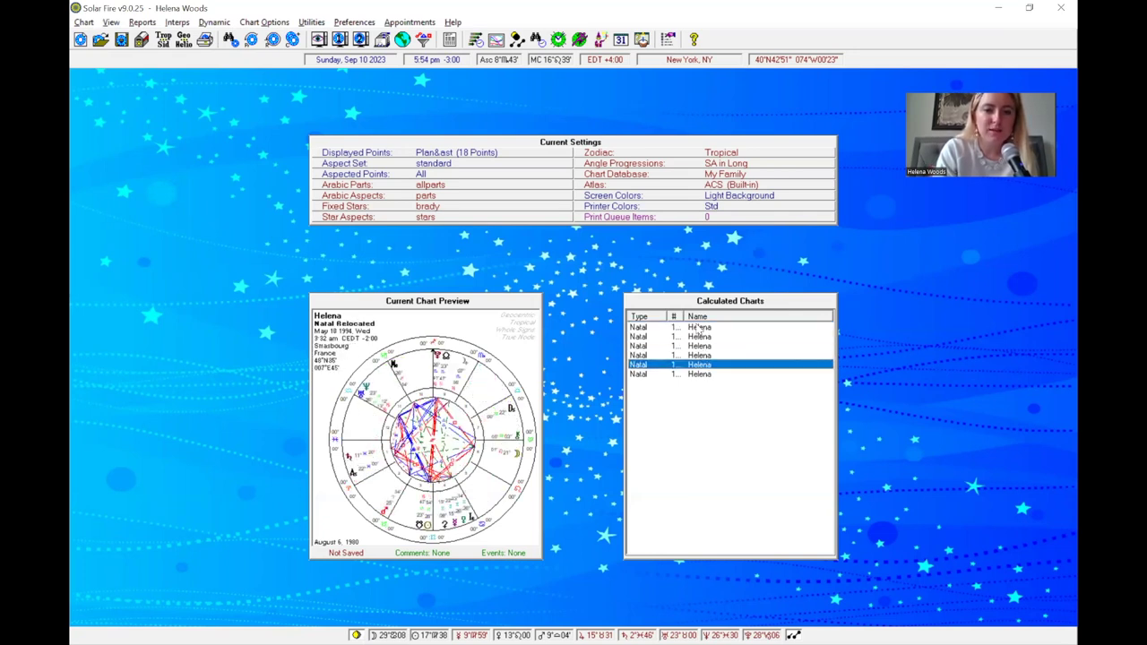
{"action": "key", "text": "Down"}
{"action": "key", "text": "Up"}
{"action": "key", "text": "Up"}
{"action": "key", "text": "Up"}
{"action": "key", "text": "Up"}
{"action": "key", "text": "Up"}
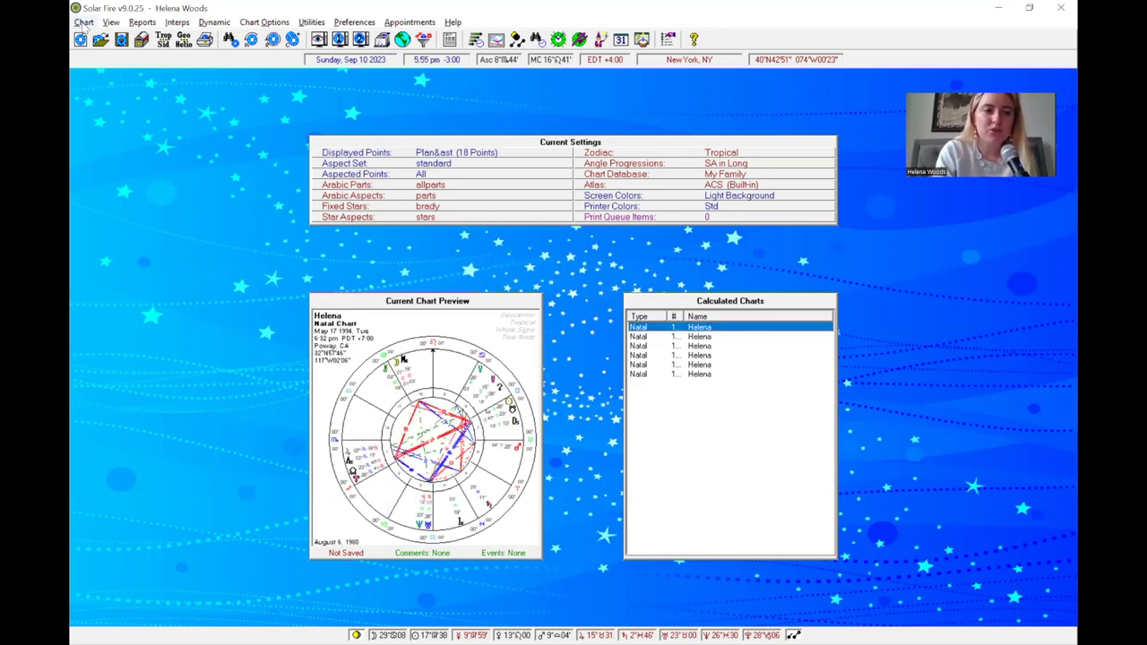
Generate a relocated locality chart from the natal chart for denpasar, indonesia
{"action": "left_click", "coordinate": [82, 24]}
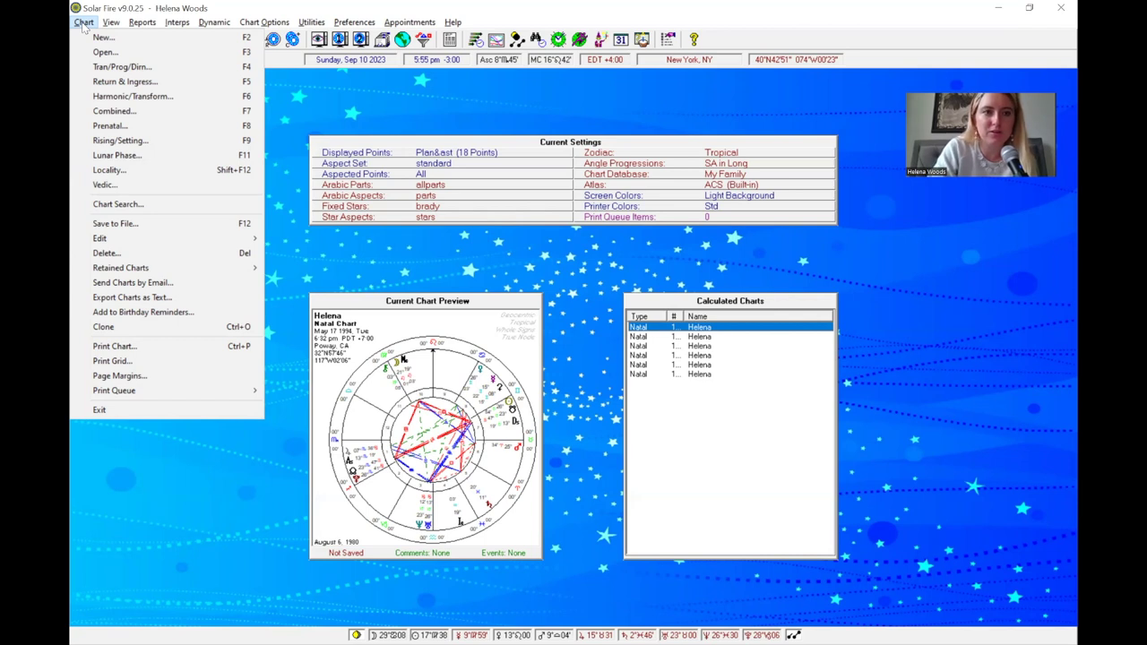
{"action": "left_click", "coordinate": [643, 336]}
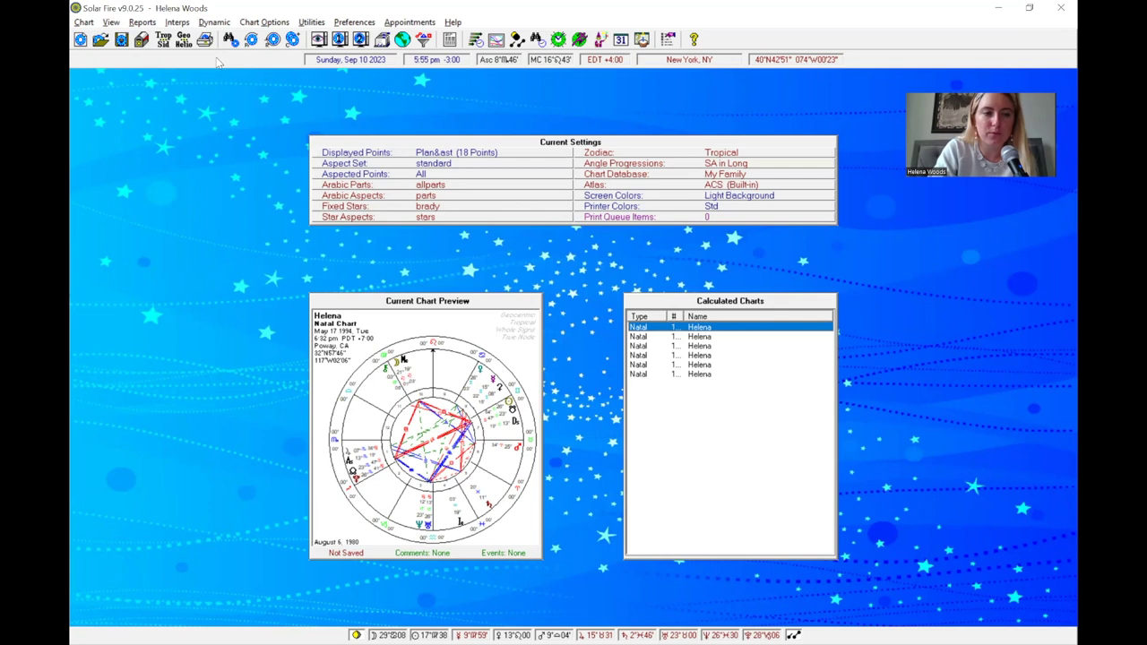
{"action": "left_click", "coordinate": [83, 22]}
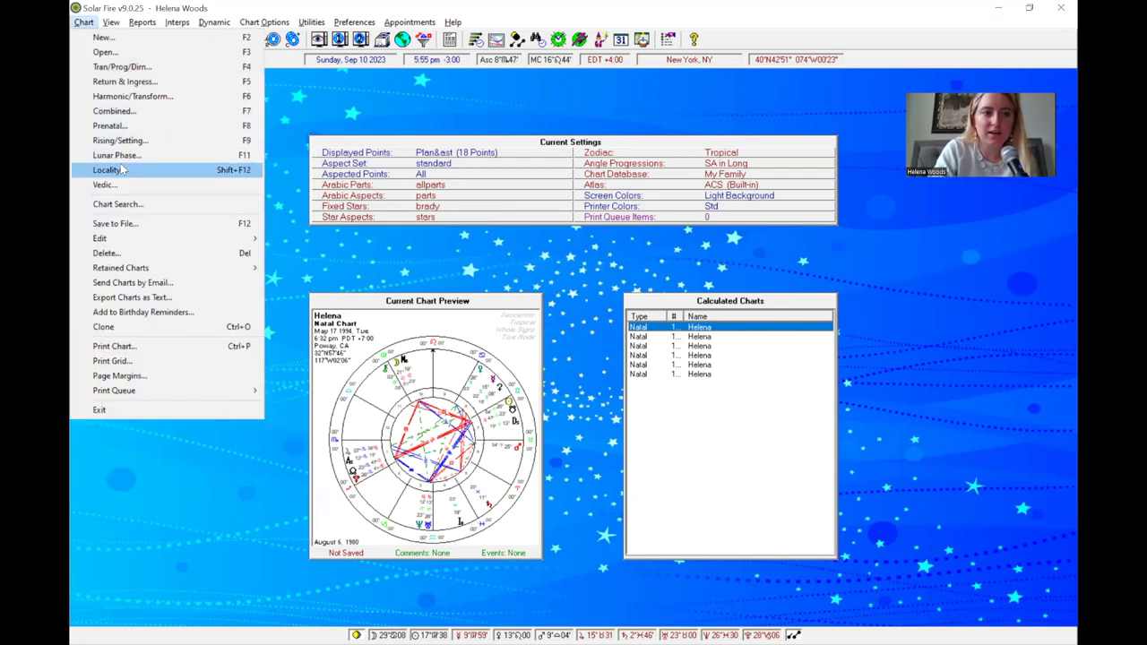
{"action": "left_click", "coordinate": [121, 170]}
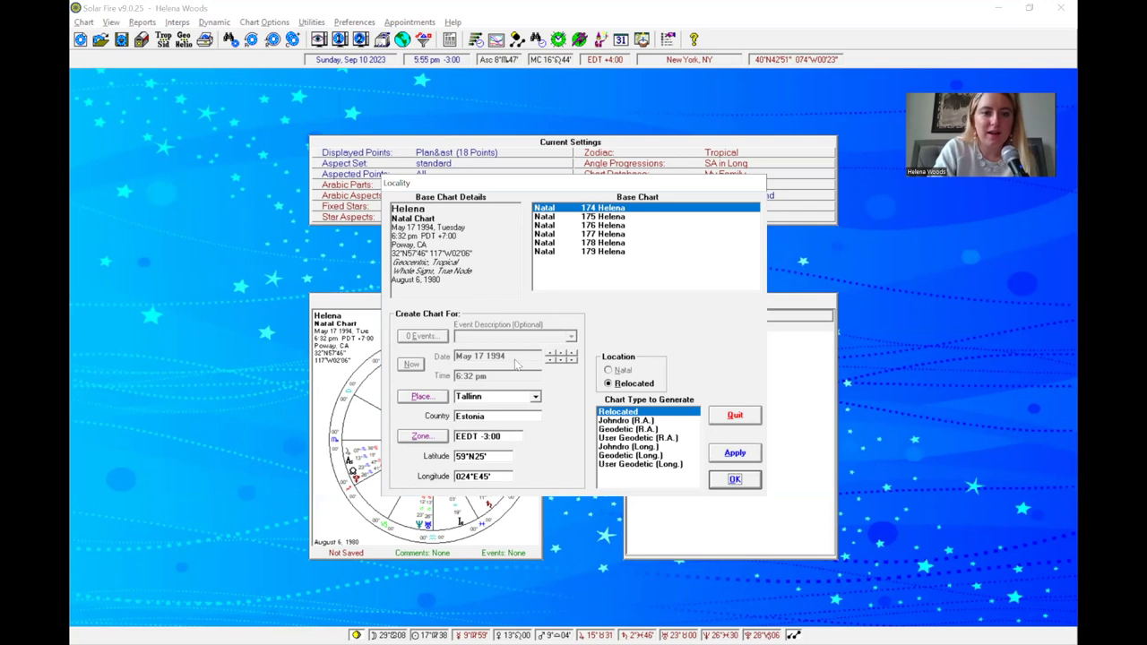
{"action": "double_click", "coordinate": [492, 398]}
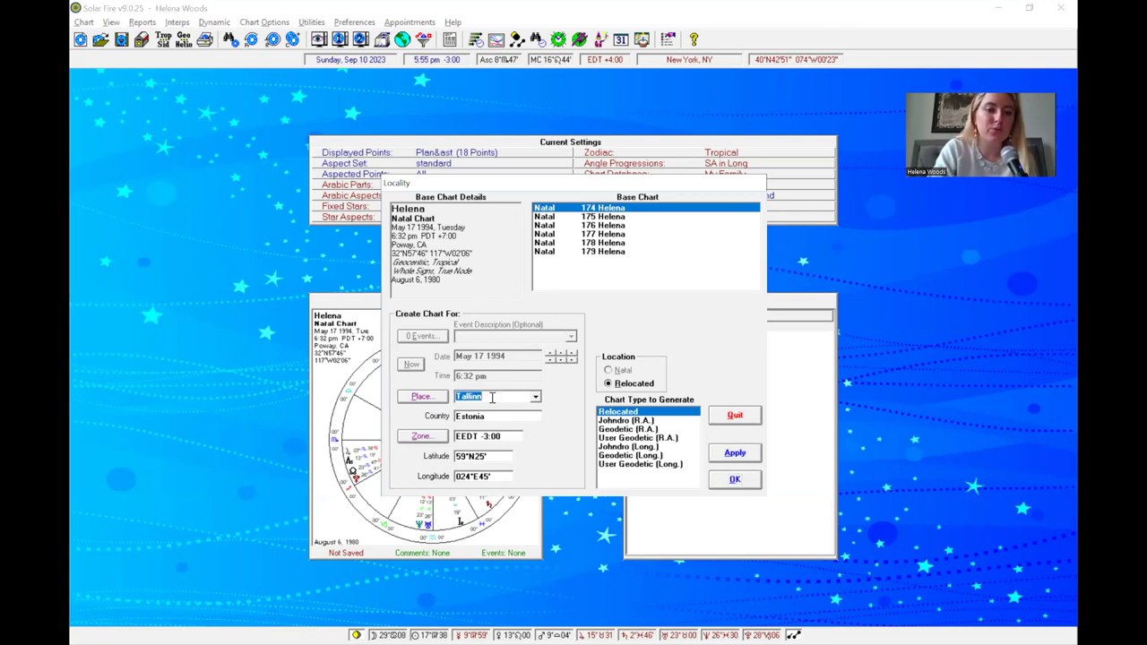
{"action": "type", "text": "denspa"}
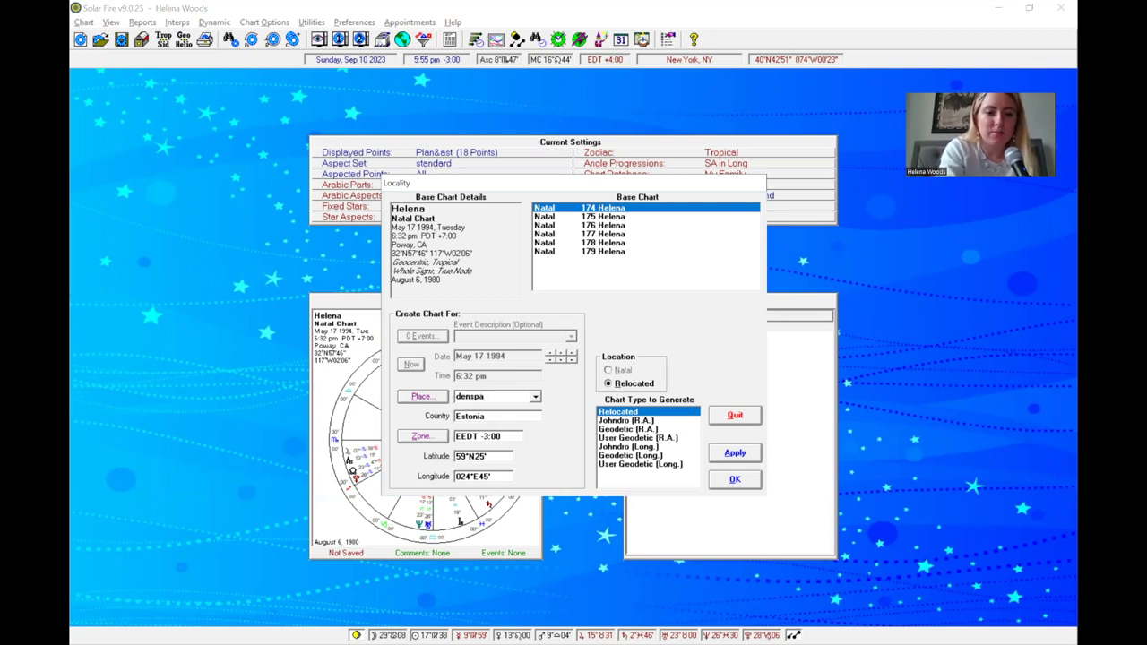
{"action": "type", "text": "npasar"}
{"action": "key", "text": "Tab"}
{"action": "type", "text": "indonesia"}
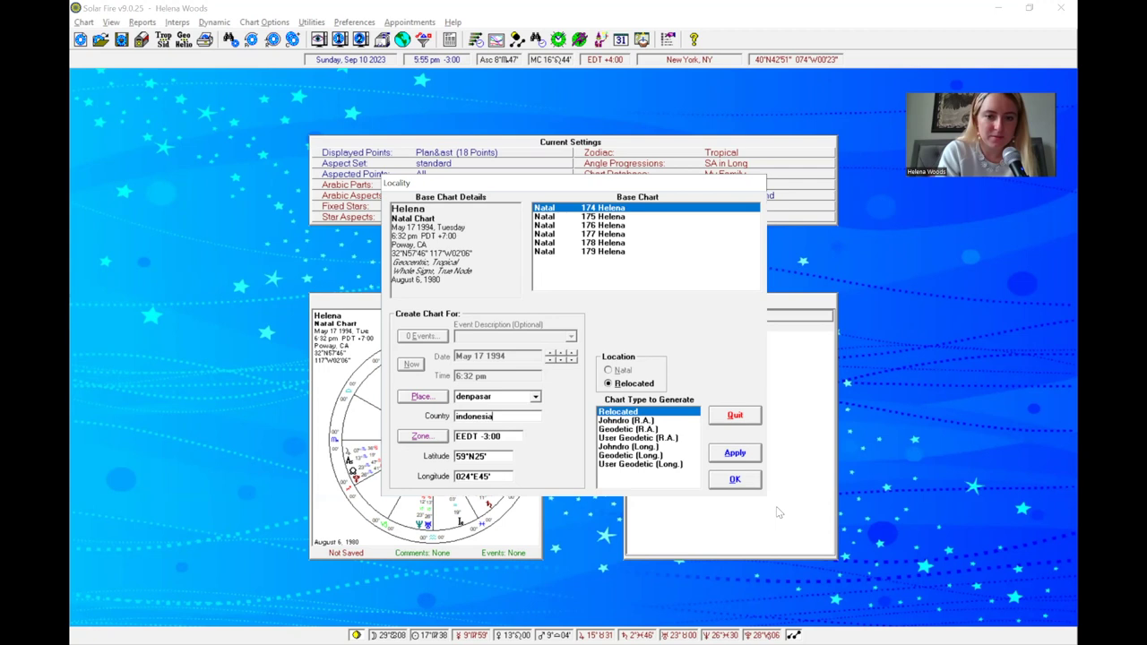
{"action": "left_click", "coordinate": [735, 452]}
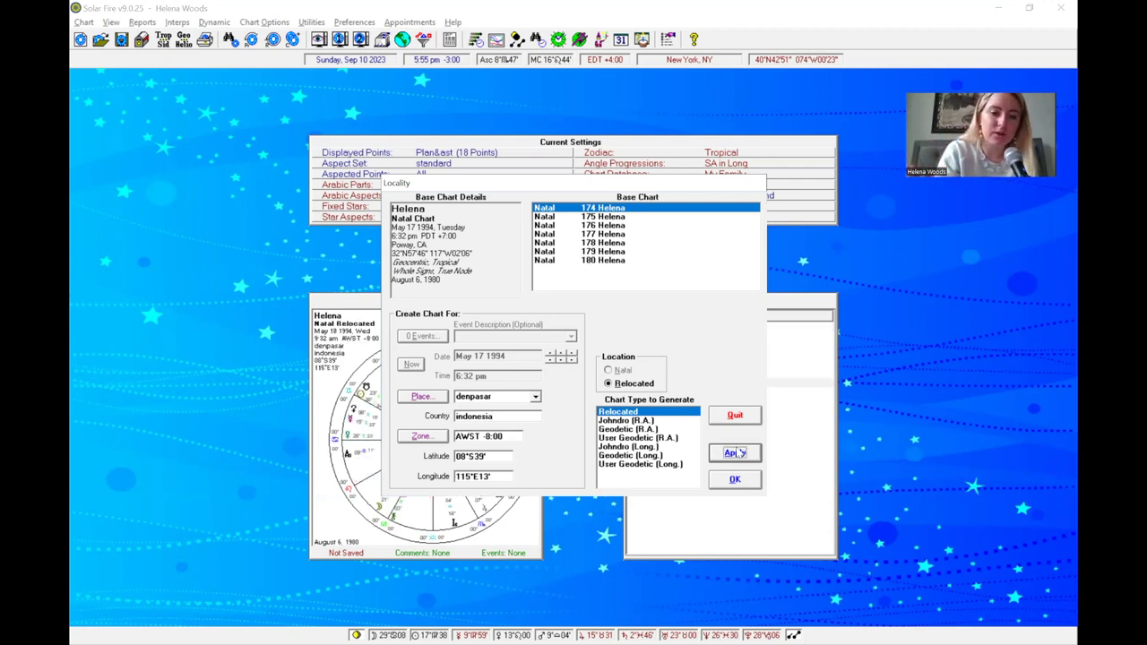
Generate a second relocated chart for london, united kingdom and finish the locality setup
{"action": "double_click", "coordinate": [493, 399]}
{"action": "key", "text": "BackSpace"}
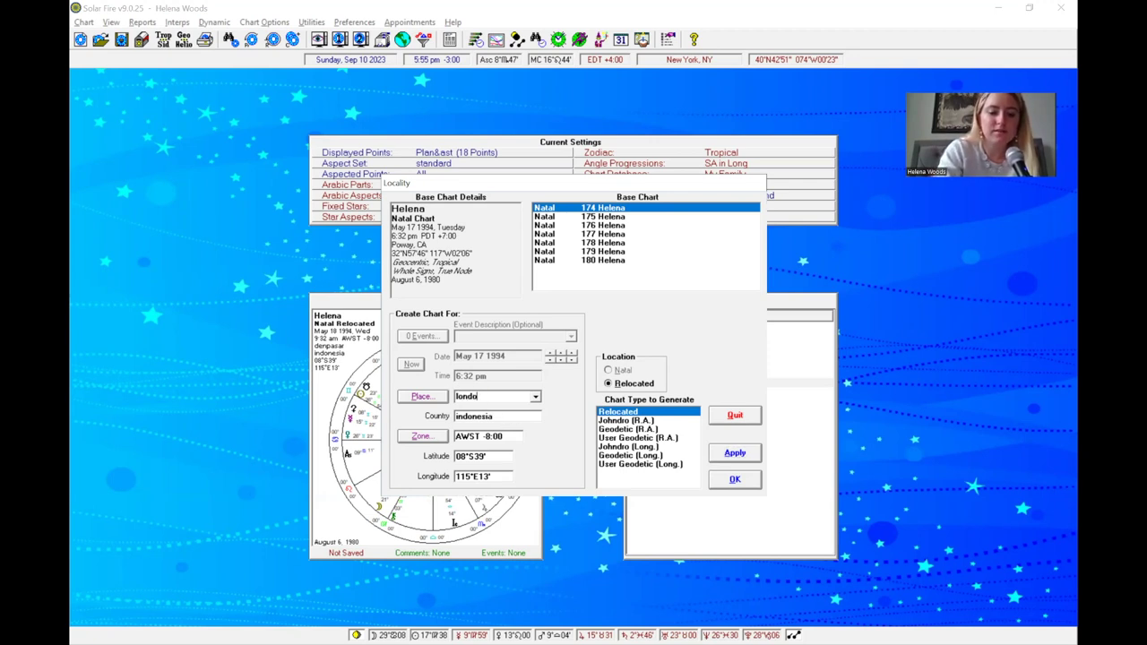
{"action": "double_click", "coordinate": [496, 416]}
{"action": "type", "text": "united kingdom"}
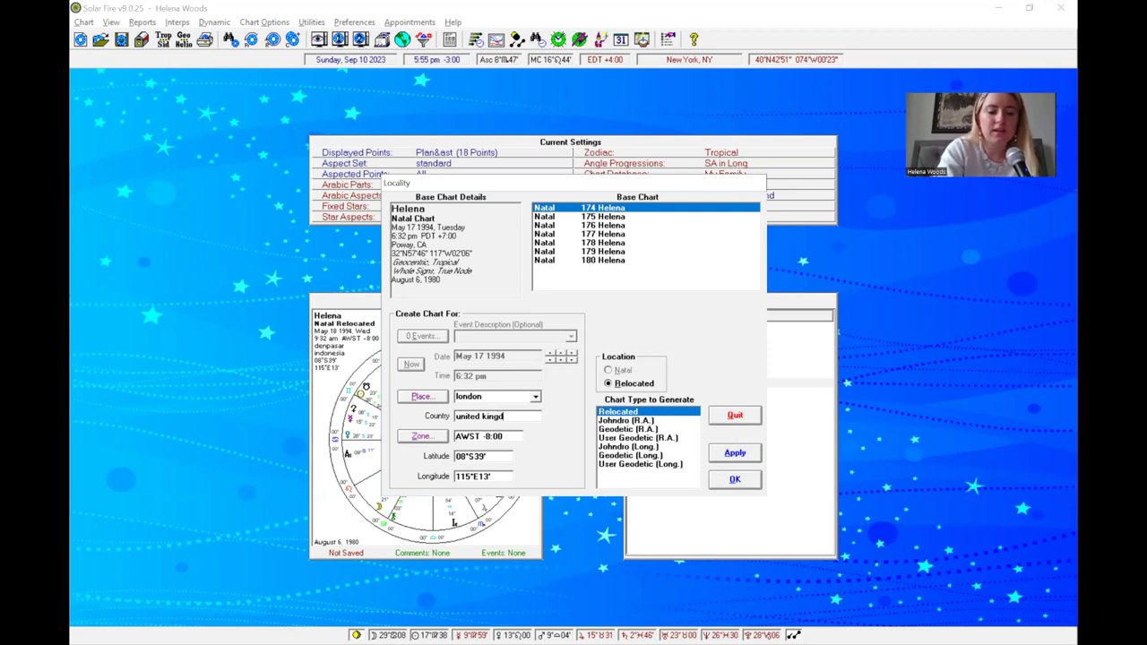
{"action": "left_click", "coordinate": [746, 453]}
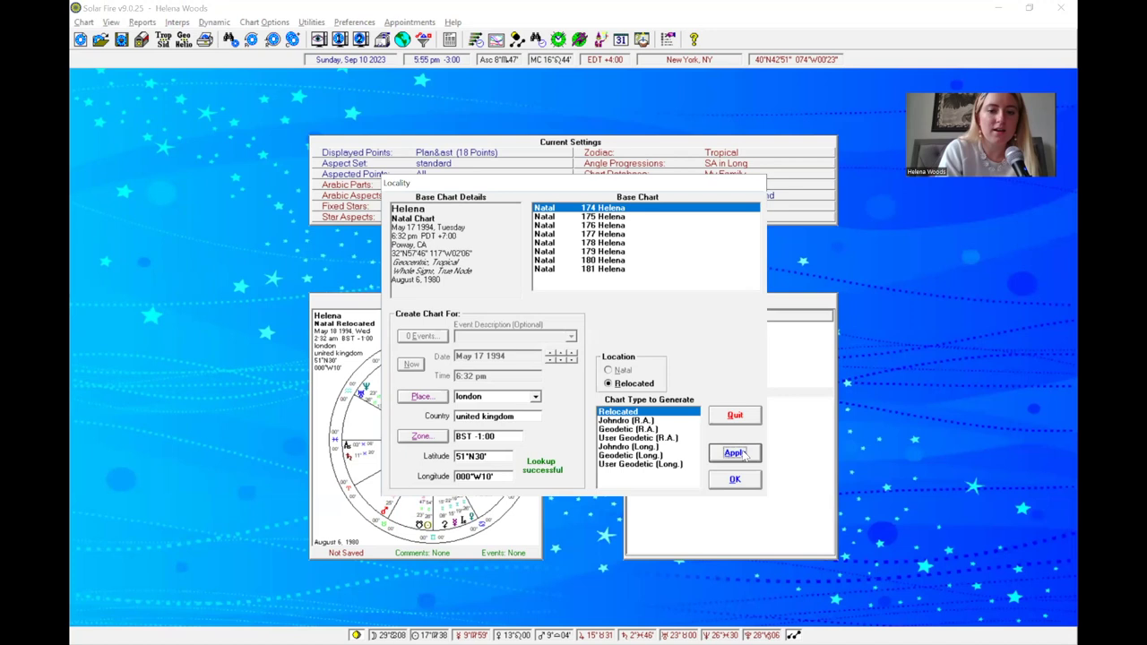
{"action": "left_click", "coordinate": [735, 481]}
Step back through the calculated charts' previews to compare the relocations, ending on the first natal chart
{"action": "key", "text": "Up"}
{"action": "key", "text": "Up"}
{"action": "key", "text": "Up"}
{"action": "key", "text": "Up"}
{"action": "key", "text": "Up"}
{"action": "key", "text": "Up"}
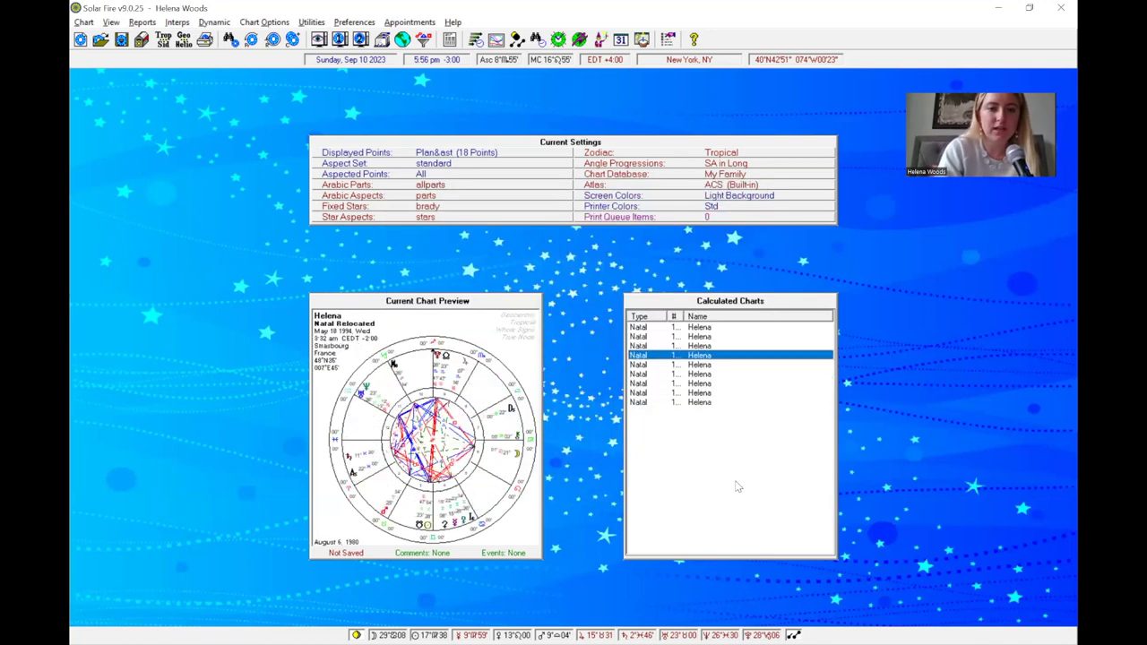
{"action": "key", "text": "Down"}
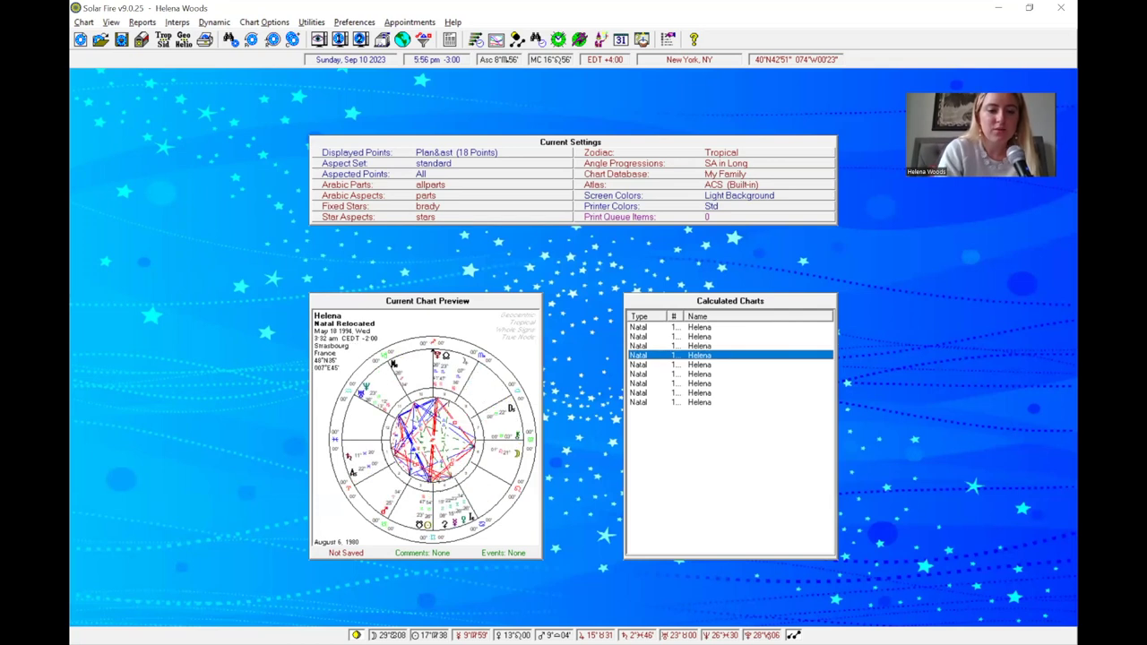
{"action": "key", "text": "Up"}
{"action": "key", "text": "Up"}
{"action": "key", "text": "Up"}
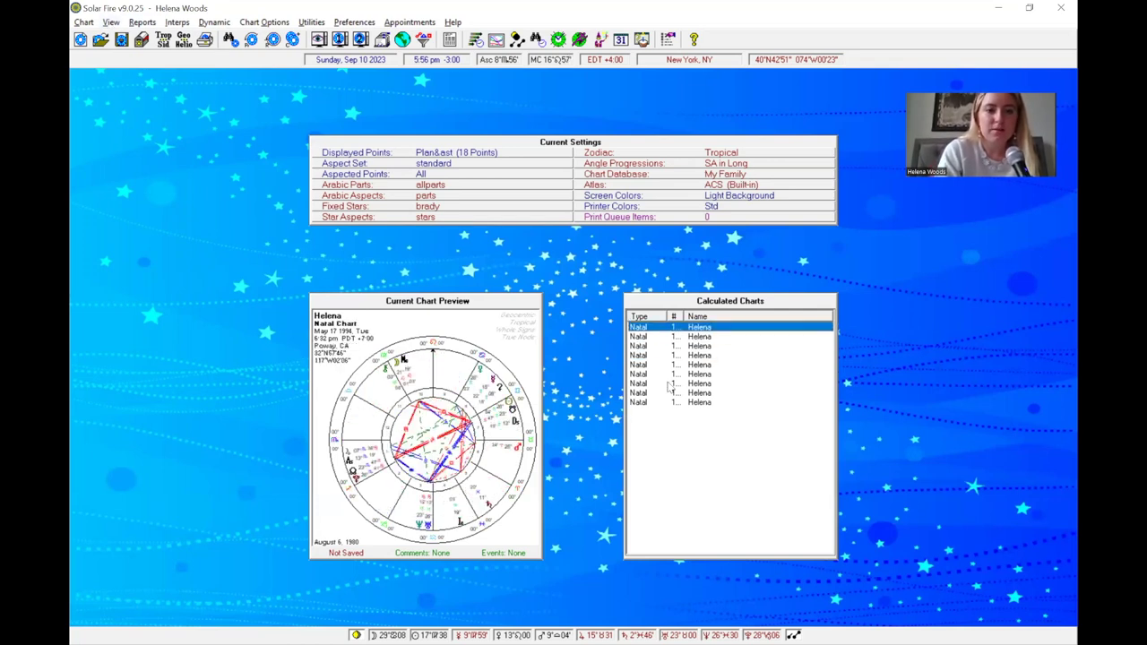
View the London relocated chart at full size and compare it with the Tallinn relocation and earlier opened charts
{"action": "left_click", "coordinate": [687, 404]}
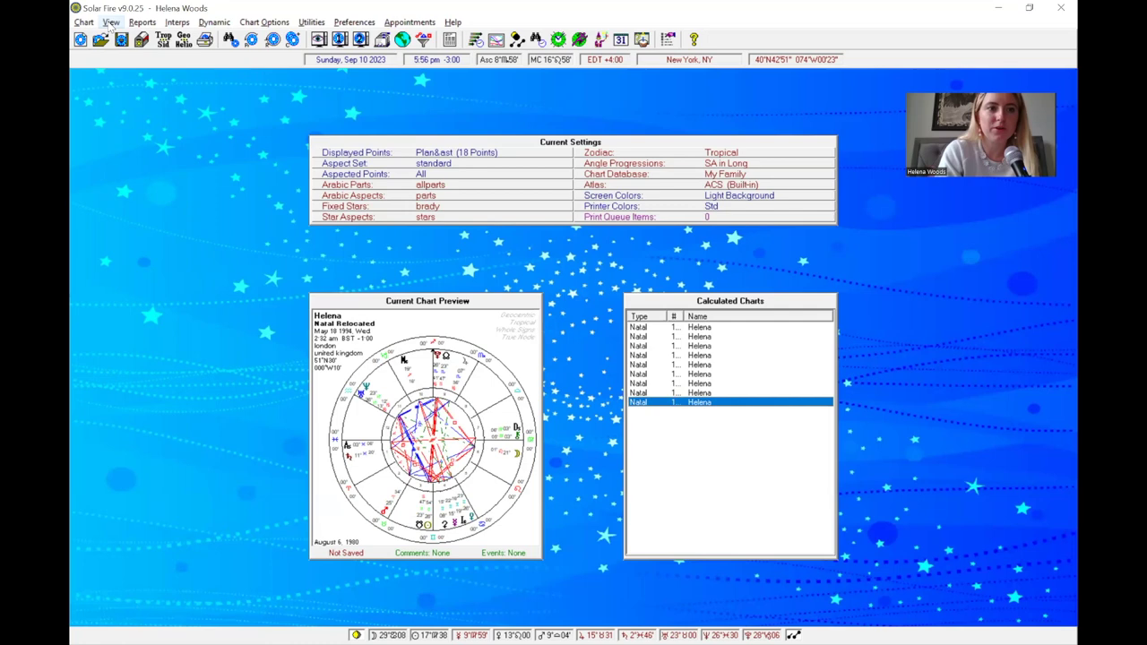
{"action": "left_click", "coordinate": [109, 22]}
{"action": "left_click", "coordinate": [128, 51]}
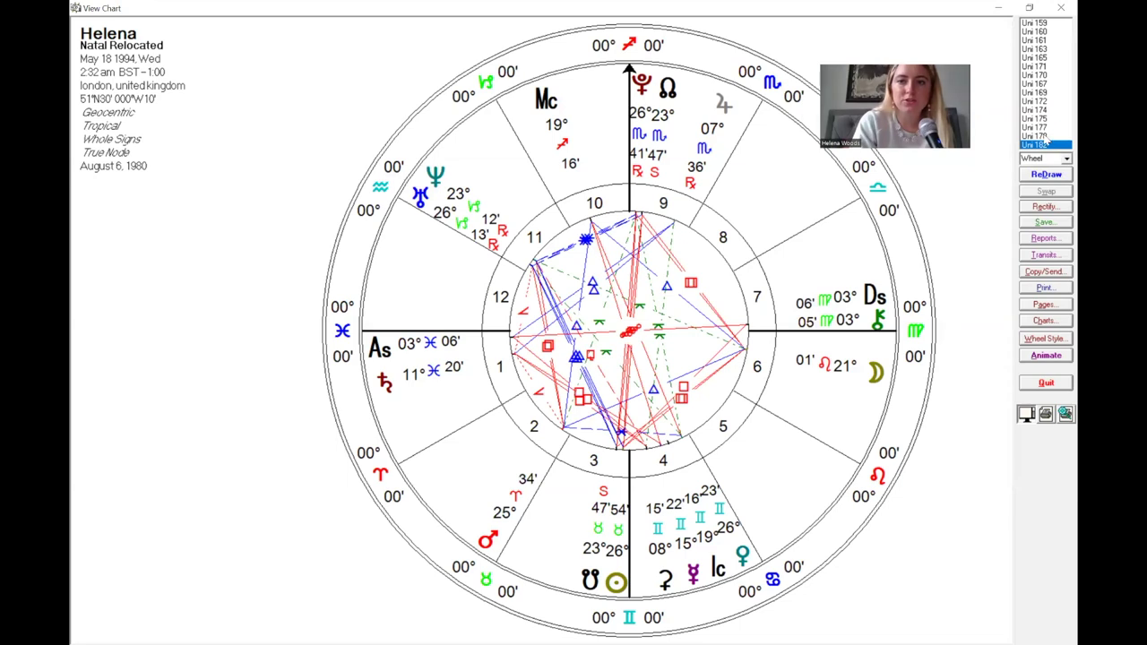
{"action": "key", "text": "Up"}
{"action": "key", "text": "Up"}
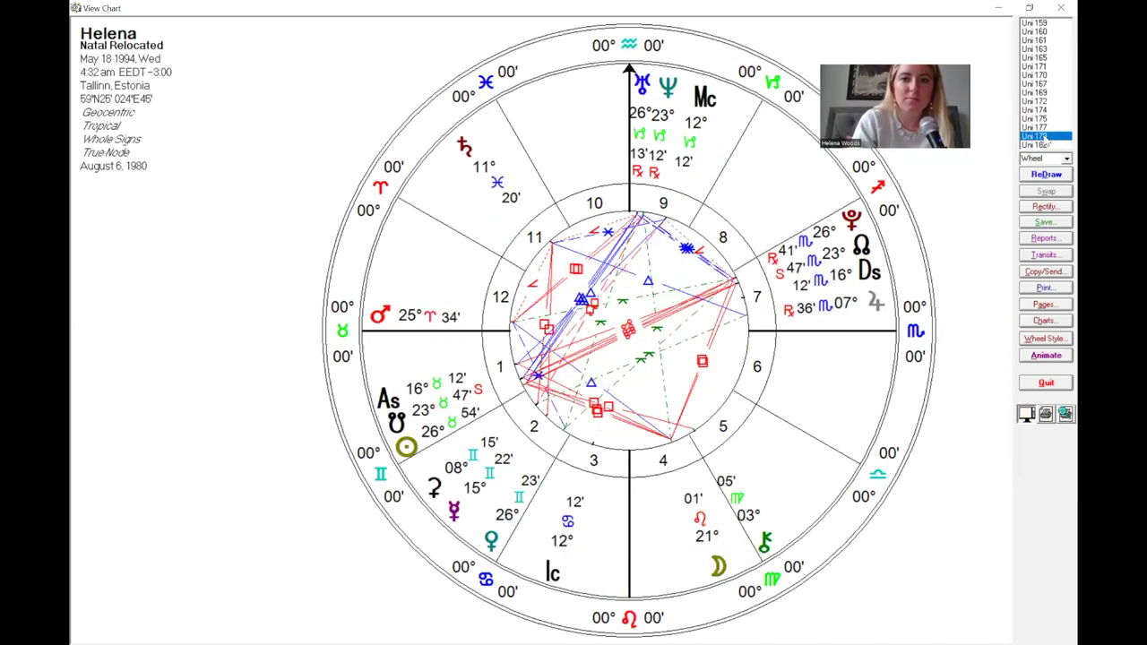
{"action": "key", "text": "Up"}
{"action": "key", "text": "Up"}
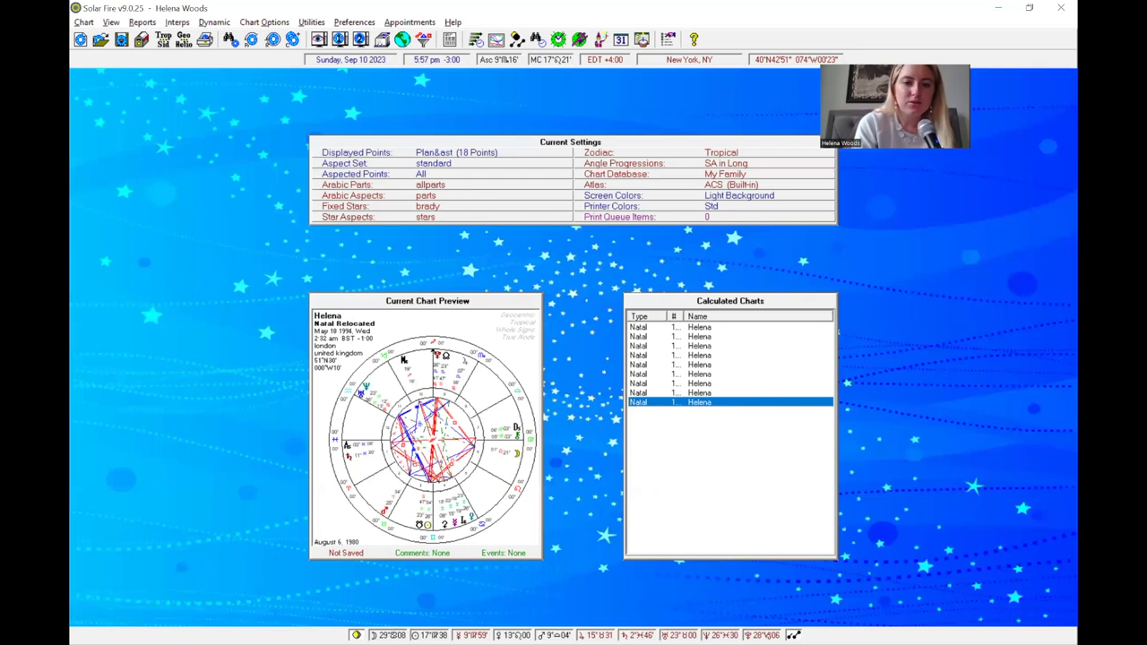
Open the original natal chart in Solar Maps and return the map to the whole-world view
{"action": "key", "text": "Home"}
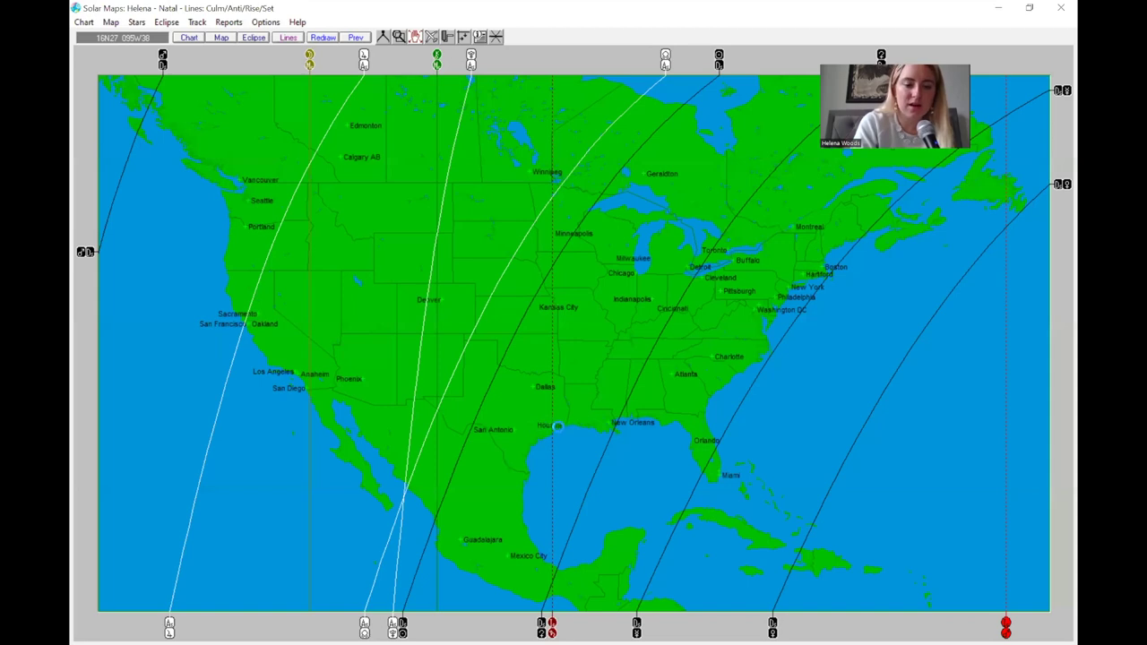
{"action": "left_click", "coordinate": [359, 37]}
{"action": "left_click", "coordinate": [359, 38]}
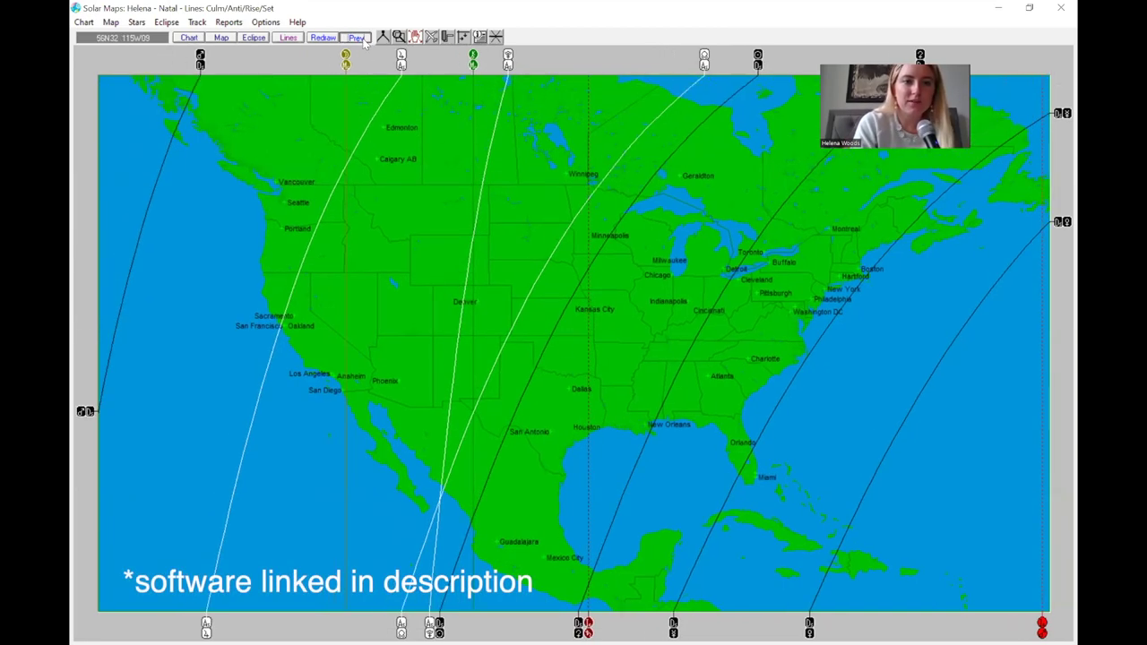
{"action": "left_click", "coordinate": [358, 38]}
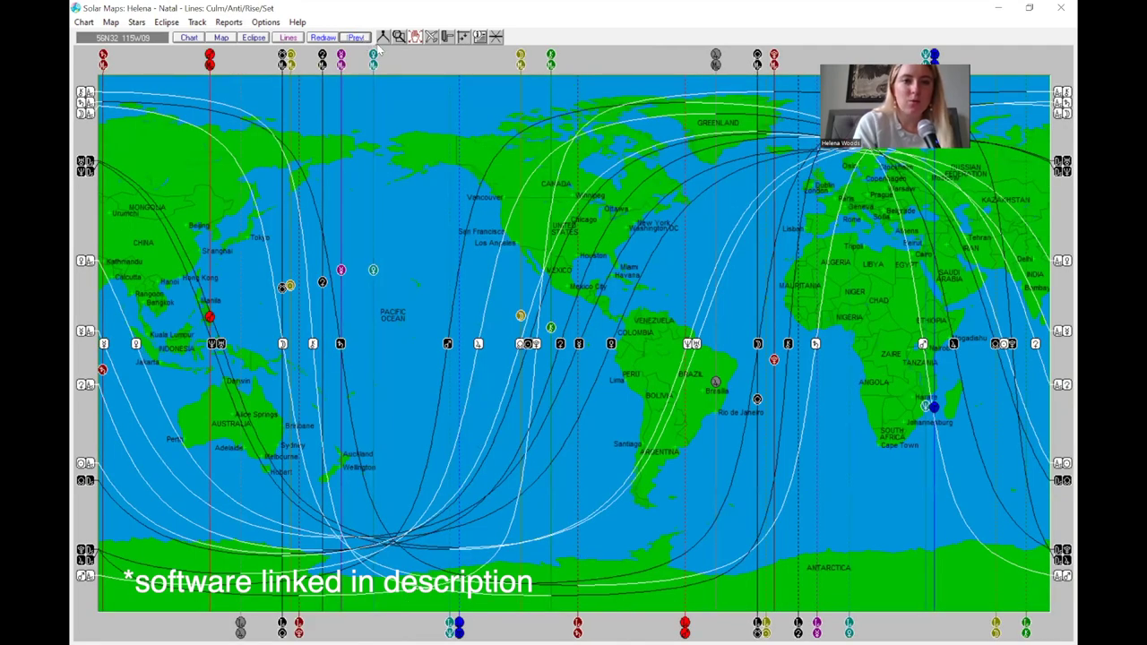
Examine the planetary angle lines around the world map and then closely over North America
{"action": "left_click", "coordinate": [609, 229]}
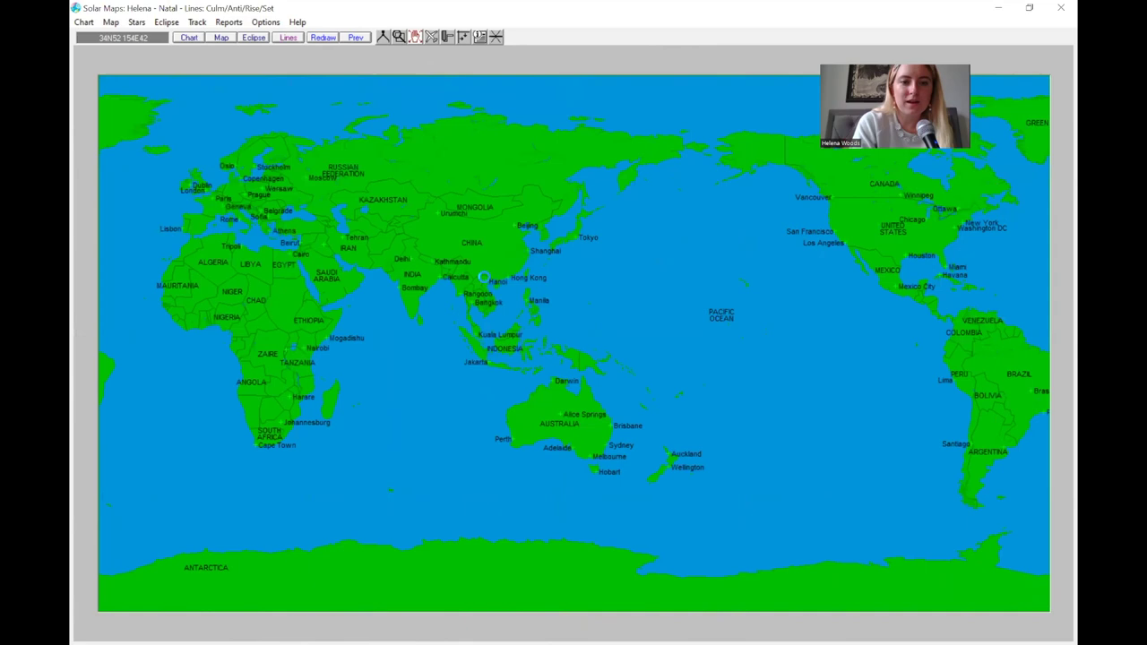
{"action": "left_click", "coordinate": [513, 354]}
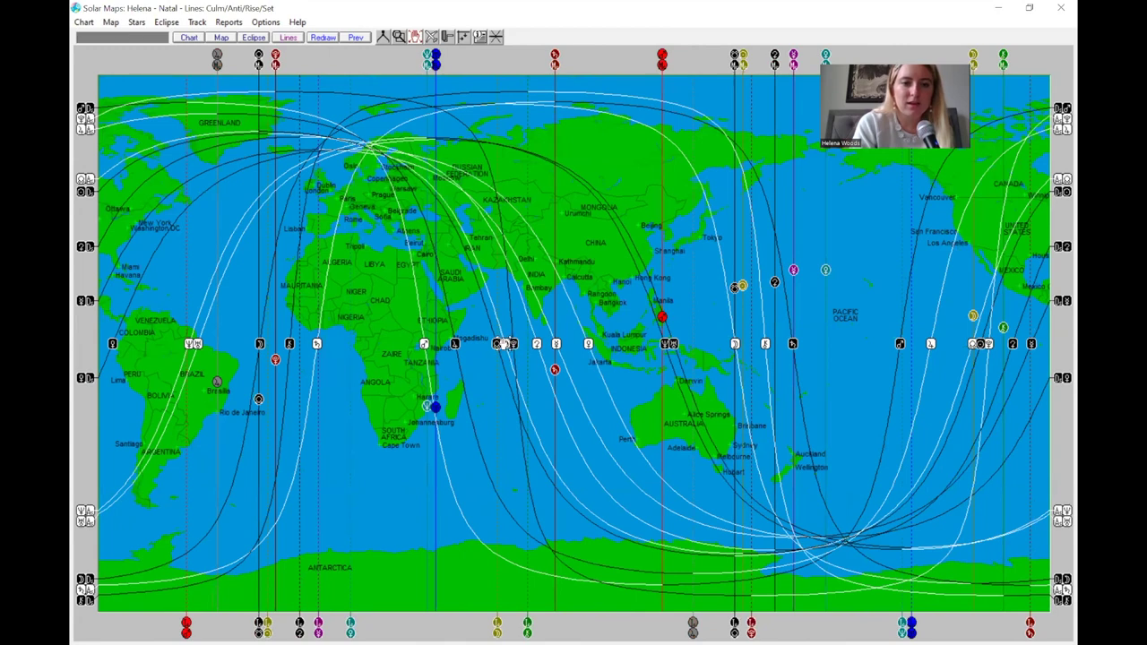
{"action": "left_click", "coordinate": [592, 354]}
{"action": "left_click", "coordinate": [623, 371]}
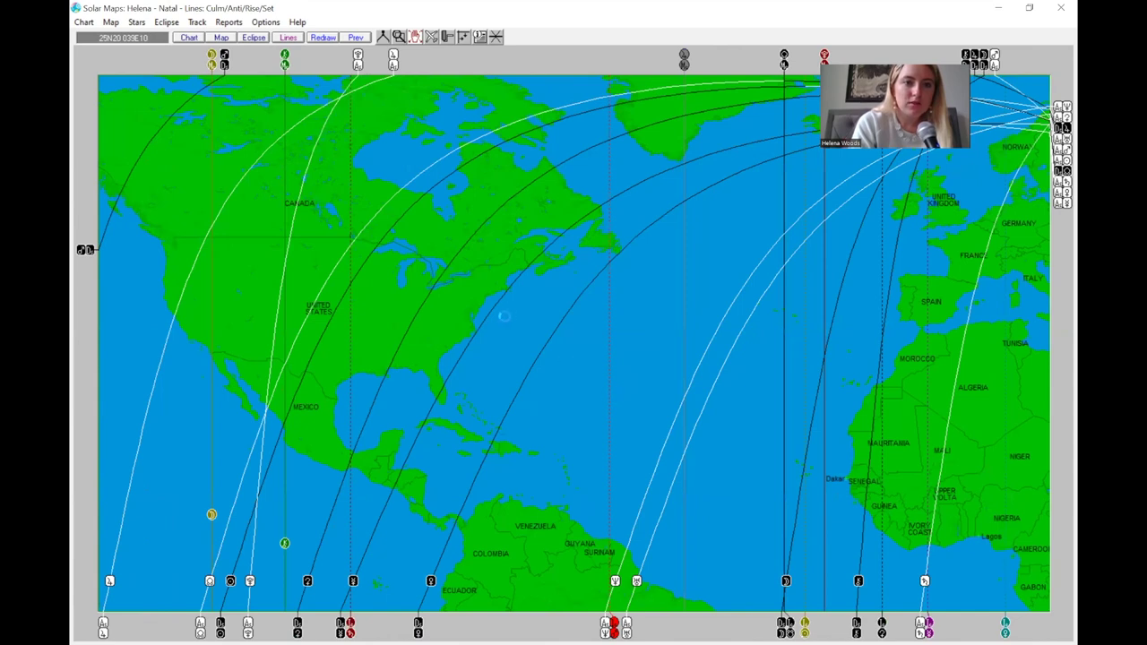
{"action": "left_click", "coordinate": [407, 310]}
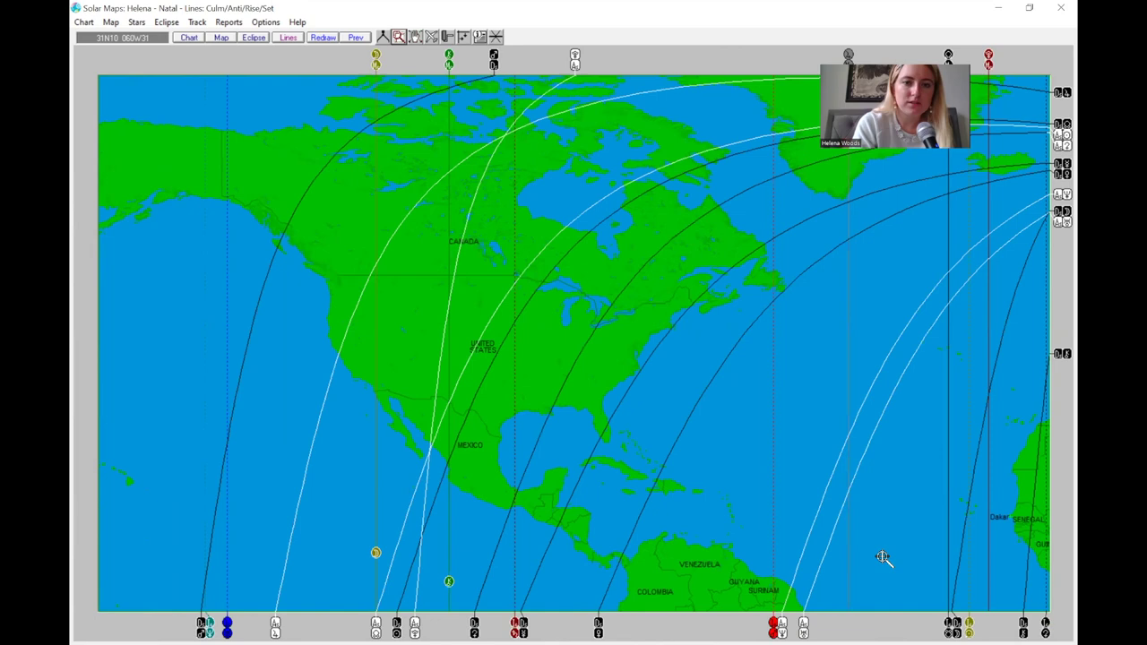
{"action": "left_click", "coordinate": [757, 471]}
{"action": "left_click", "coordinate": [415, 36]}
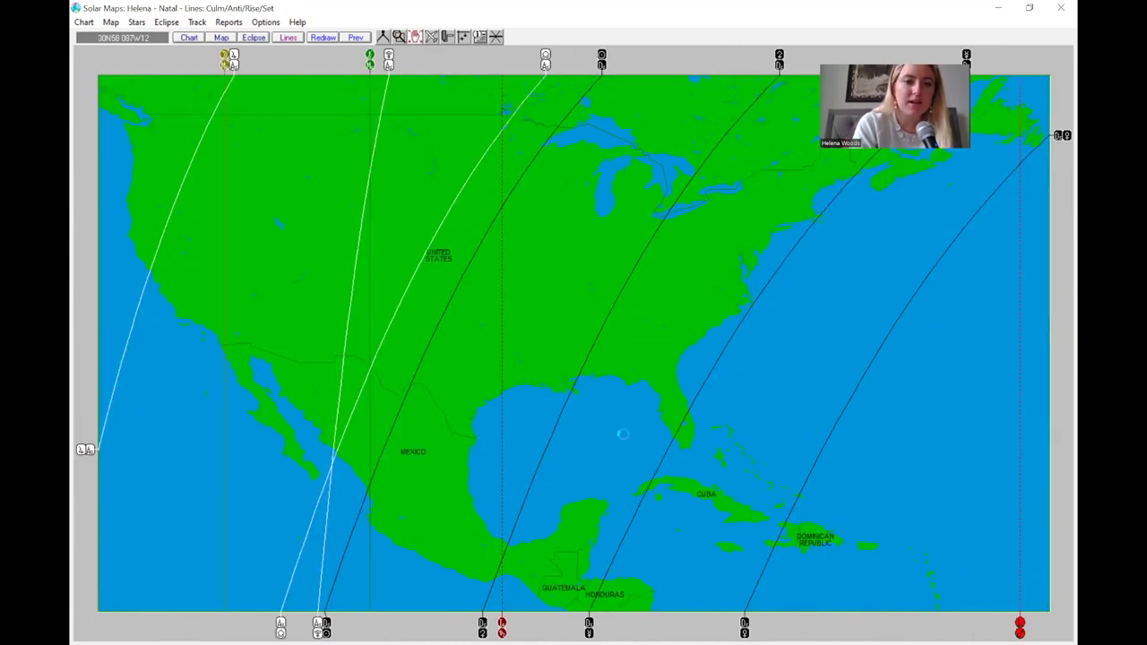
{"action": "left_click", "coordinate": [464, 281]}
Add the Planet Directions local space lines to the map
{"action": "left_click", "coordinate": [287, 38]}
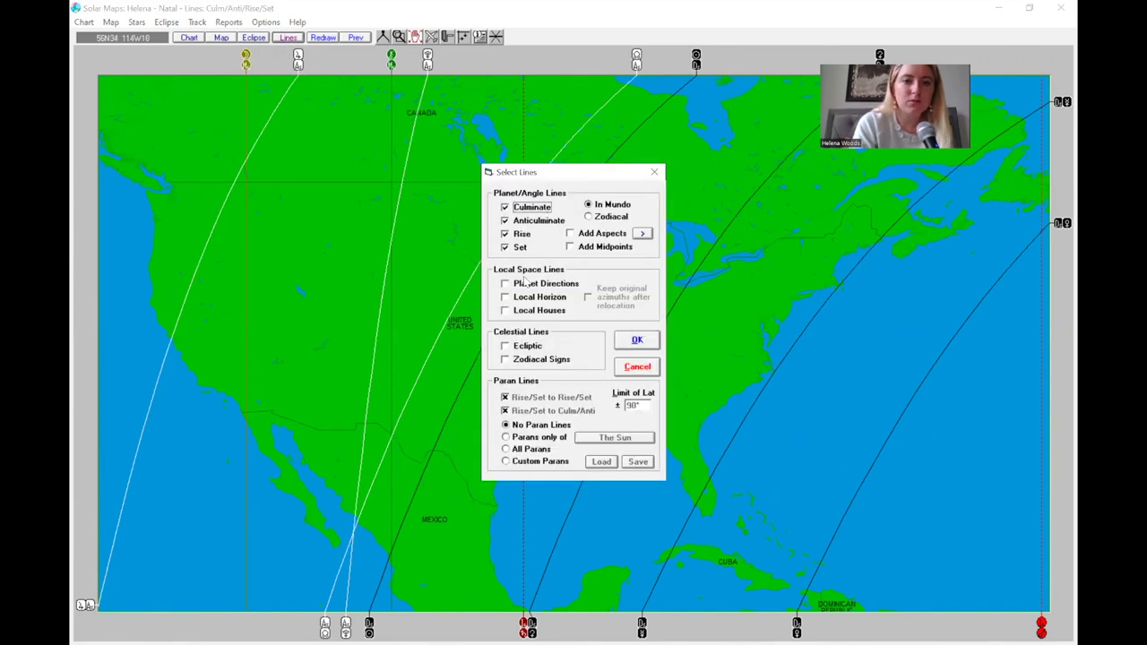
{"action": "left_click", "coordinate": [568, 283]}
{"action": "left_click", "coordinate": [636, 341]}
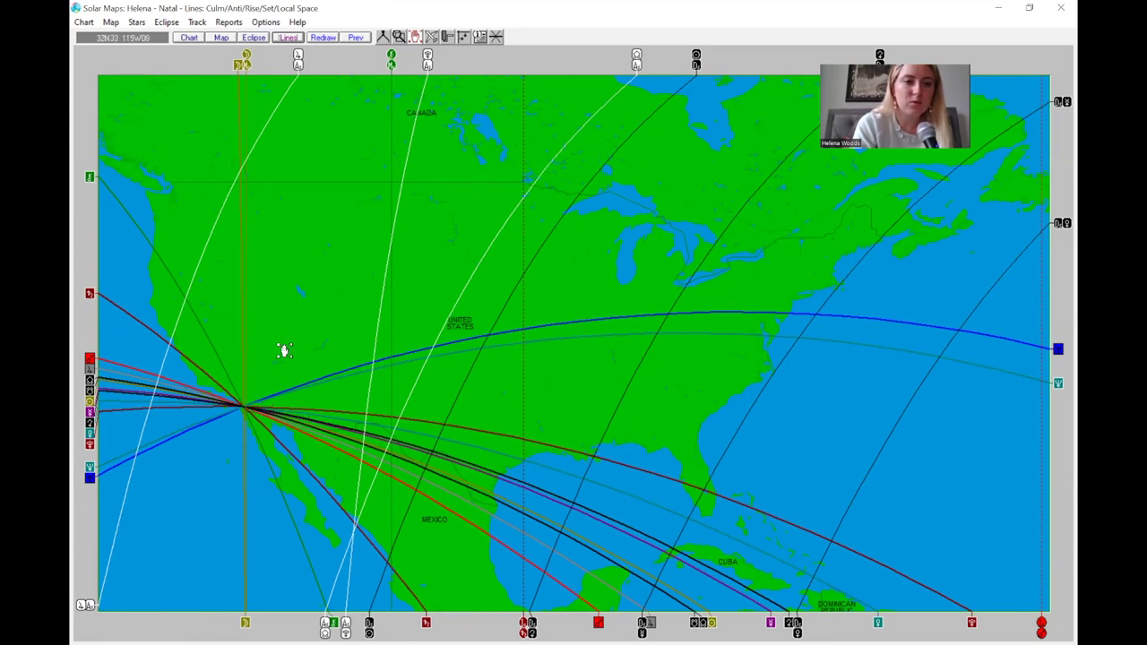
Show All Parans and add aspects to the planet/angle lines on the map
{"action": "left_click", "coordinate": [287, 38]}
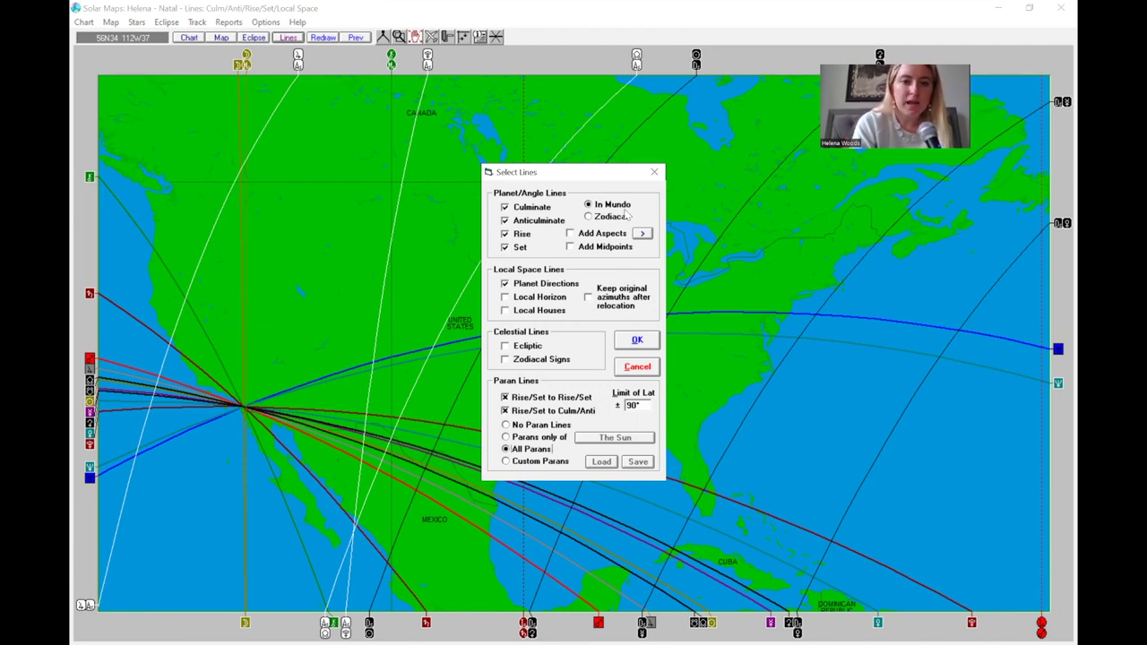
{"action": "left_click", "coordinate": [606, 234]}
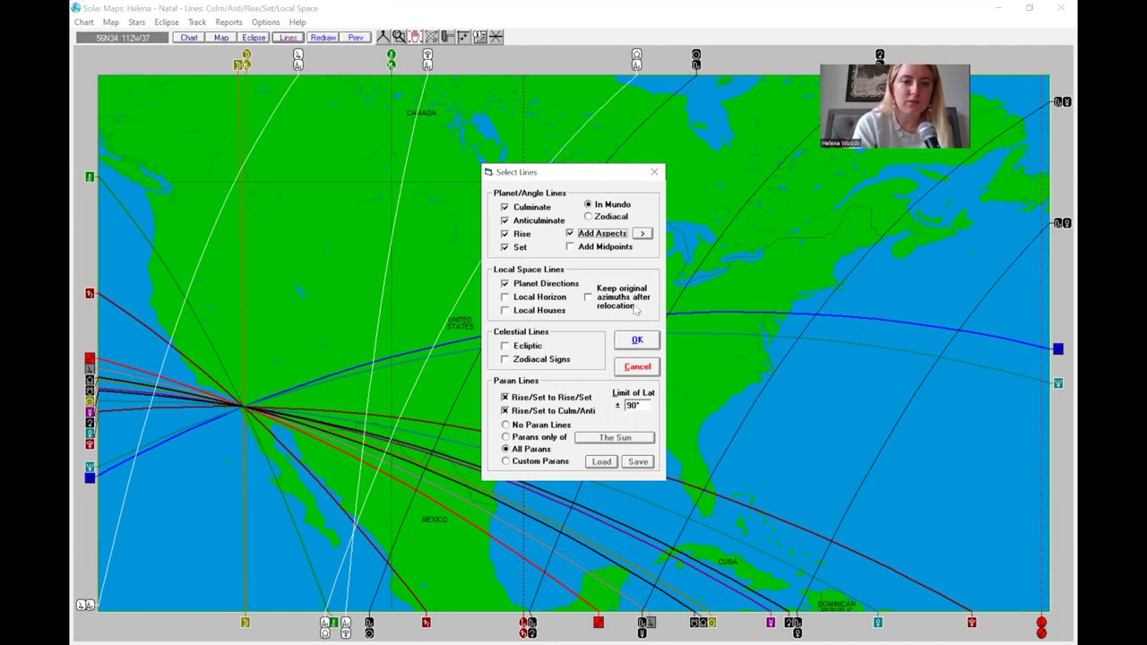
{"action": "left_click", "coordinate": [637, 341]}
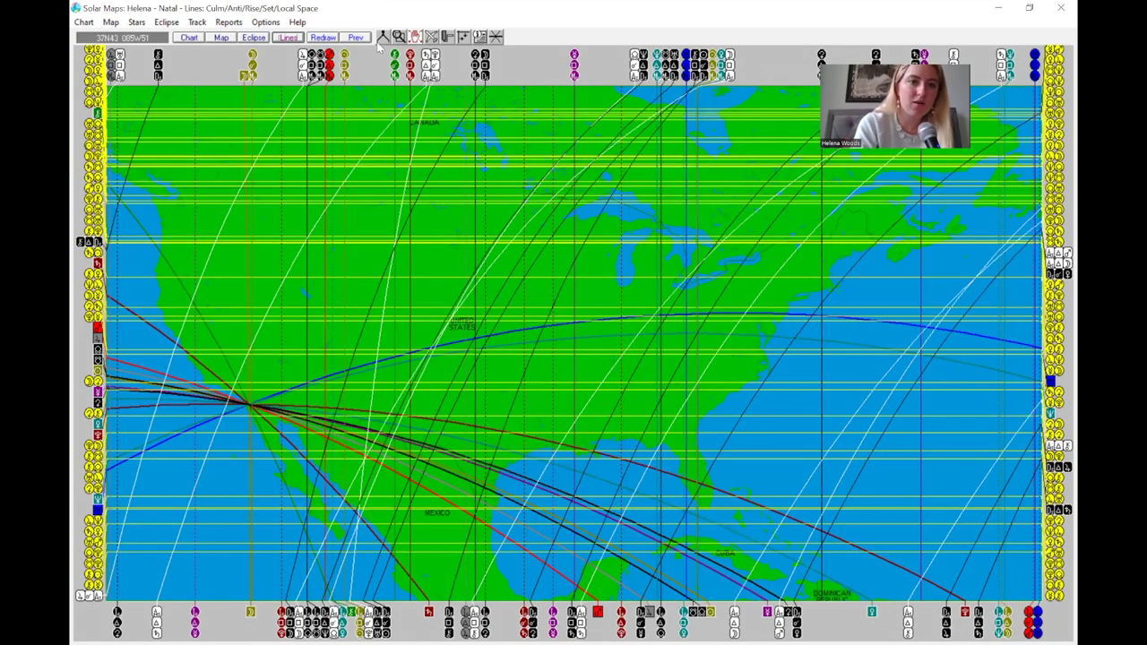
{"action": "left_click", "coordinate": [173, 525]}
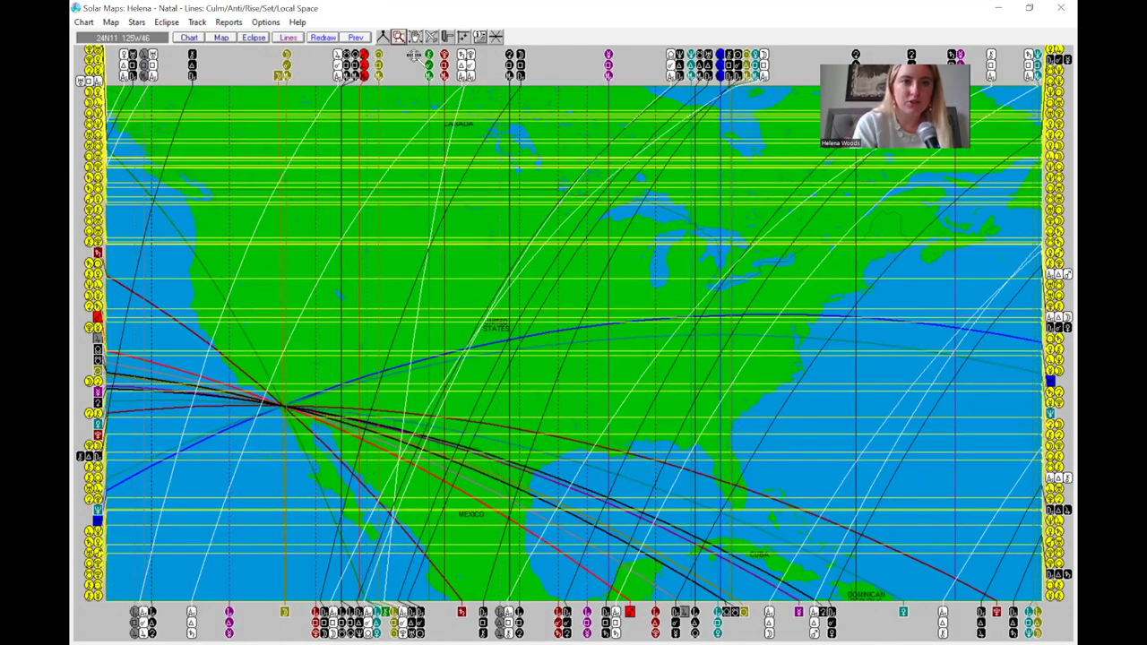
Review the selected planet/angle, local space and paran line types and keep the current selection
{"action": "left_click", "coordinate": [596, 218]}
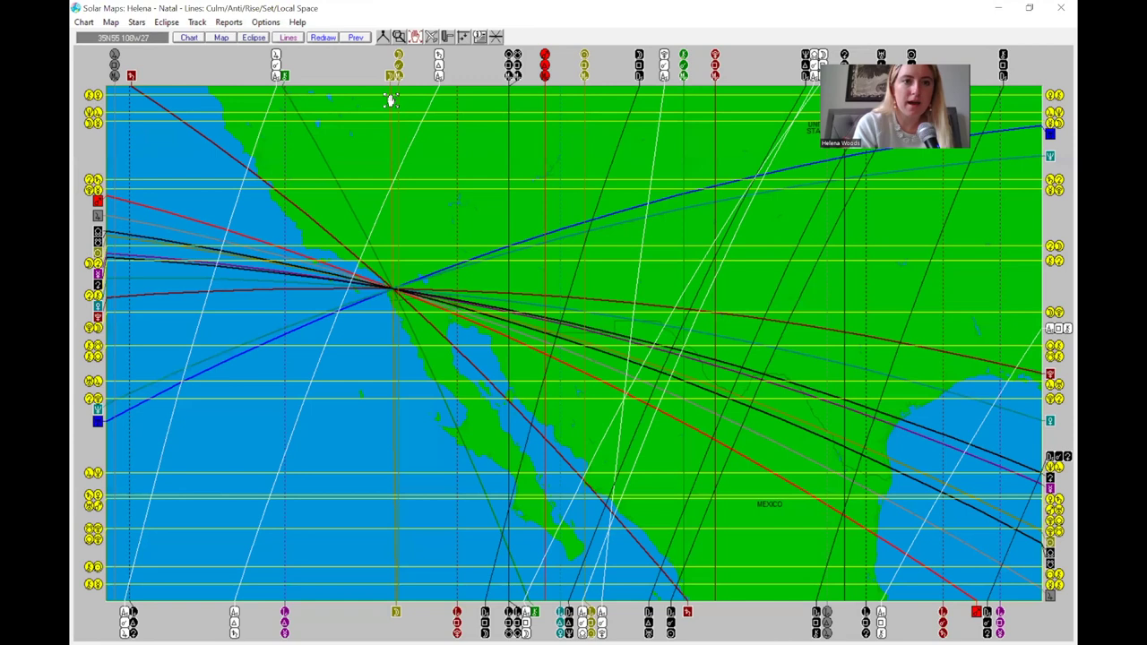
{"action": "left_click", "coordinate": [291, 38]}
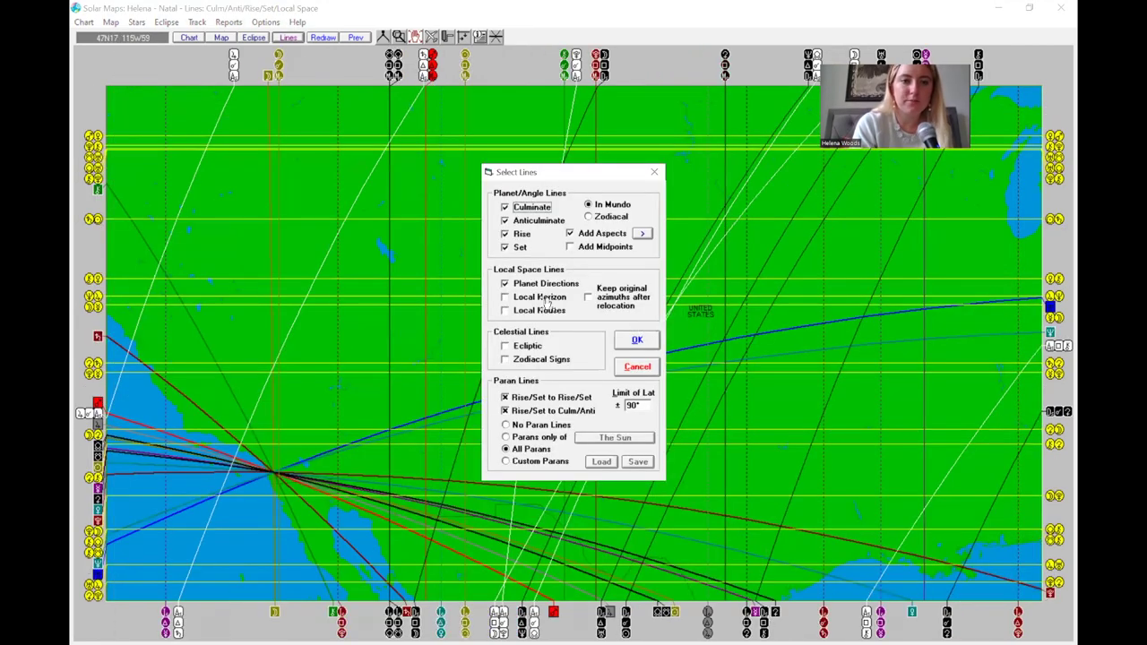
{"action": "key", "text": "Return"}
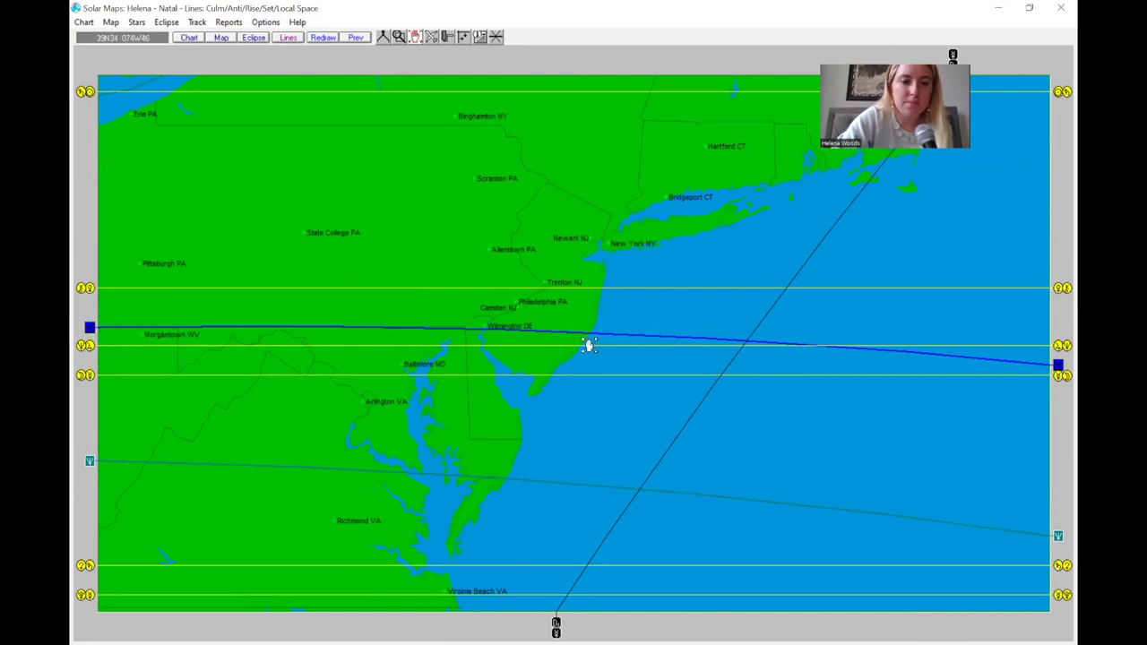
Measure the distance from the paran line just below Baltimore to the teal line south of it, using the distance tool
{"action": "left_click_drag", "start_coordinate": [574, 417], "coordinate": [589, 371]}
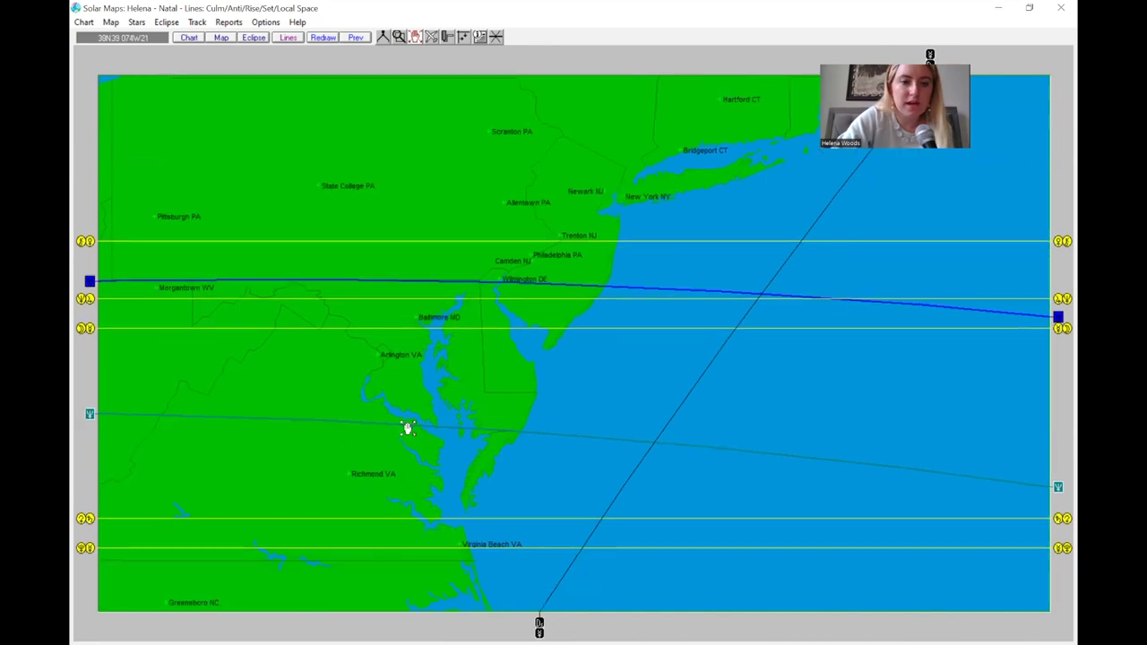
{"action": "left_click_drag", "start_coordinate": [421, 427], "coordinate": [427, 409]}
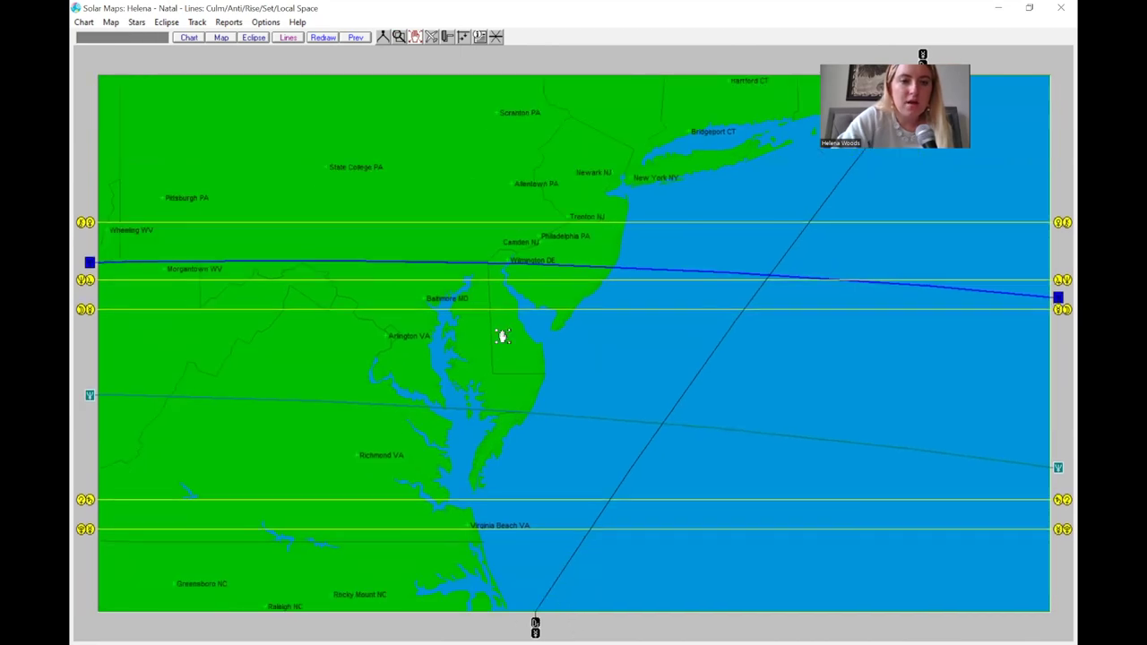
{"action": "left_click", "coordinate": [383, 38]}
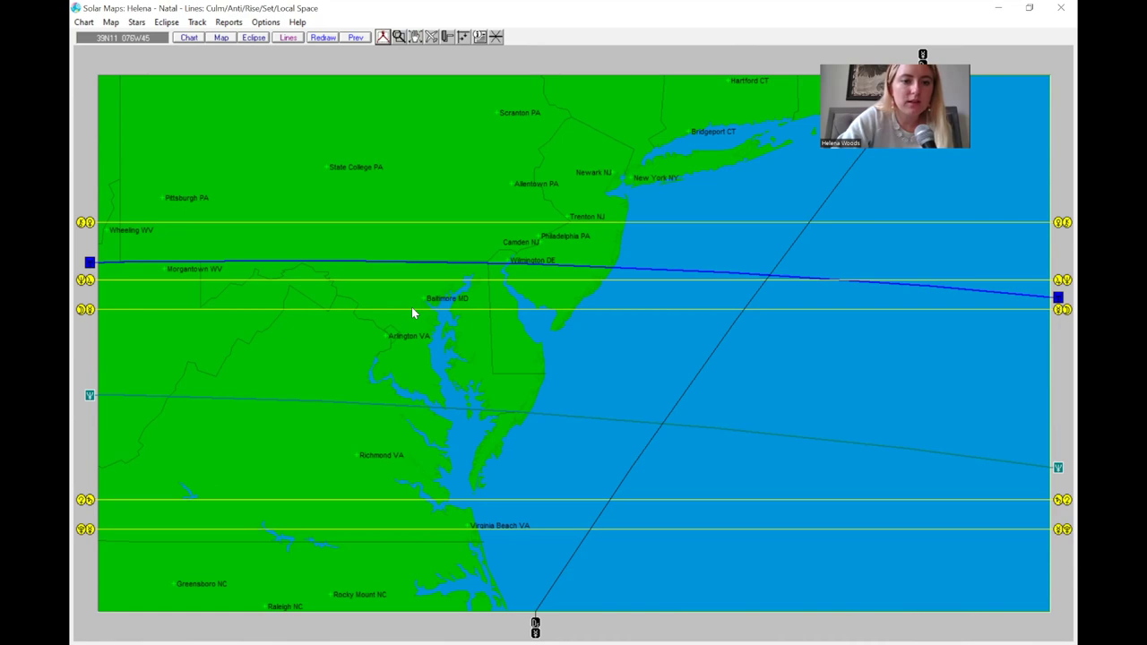
{"action": "left_click_drag", "start_coordinate": [415, 314], "coordinate": [413, 406]}
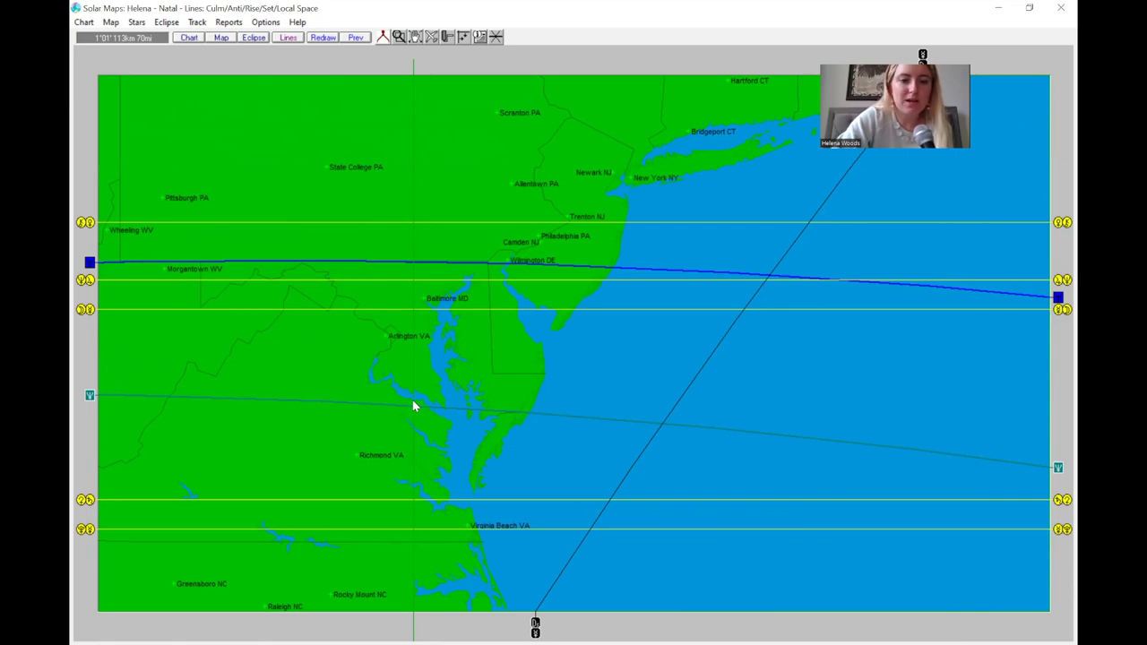
{"action": "left_click_drag", "start_coordinate": [413, 406], "coordinate": [413, 406]}
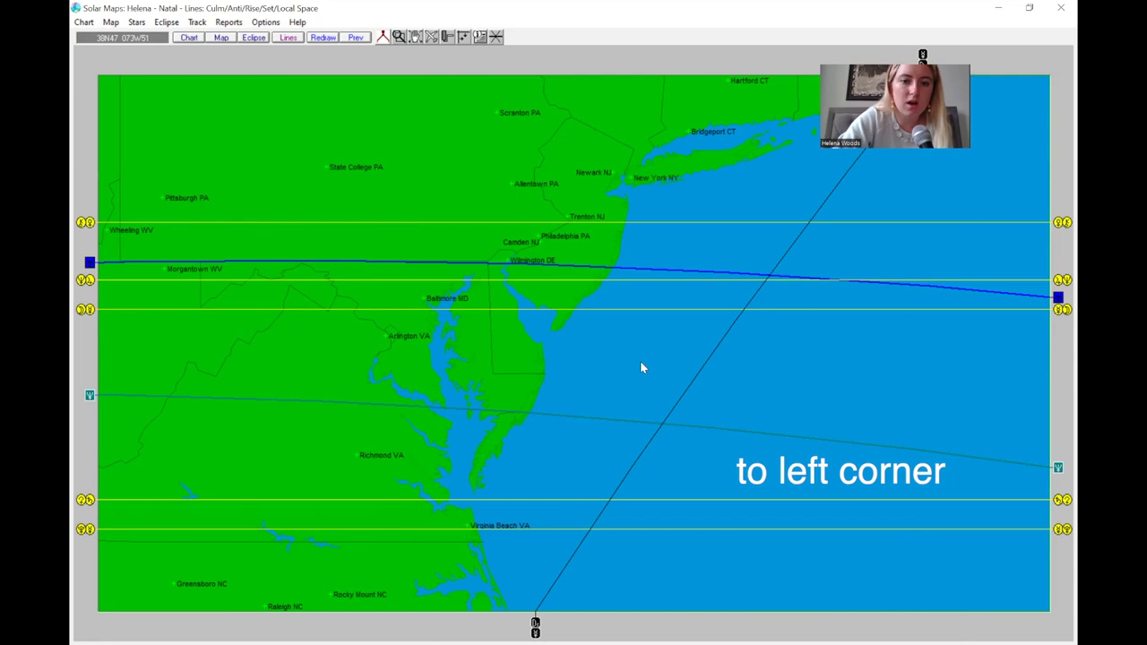
{"action": "left_click", "coordinate": [640, 459]}
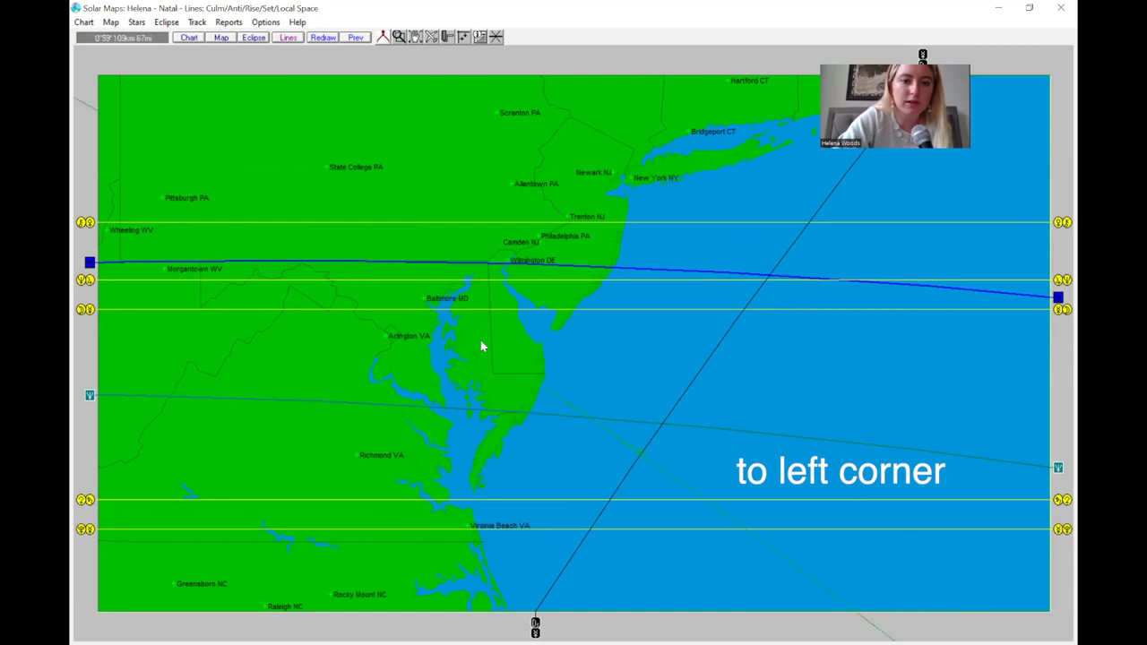
{"action": "left_click", "coordinate": [426, 303]}
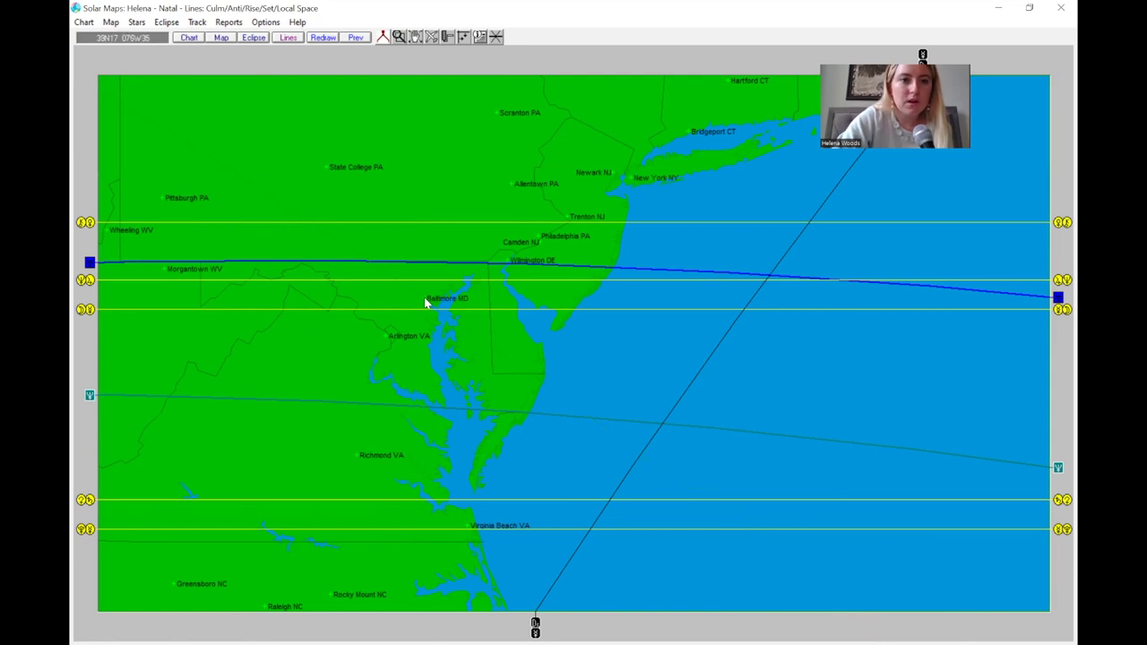
Examine the lines down the East Coast to southern Florida, then return to the wider earlier map view
{"action": "left_click", "coordinate": [415, 37]}
{"action": "left_click_drag", "start_coordinate": [366, 273], "coordinate": [515, 70]}
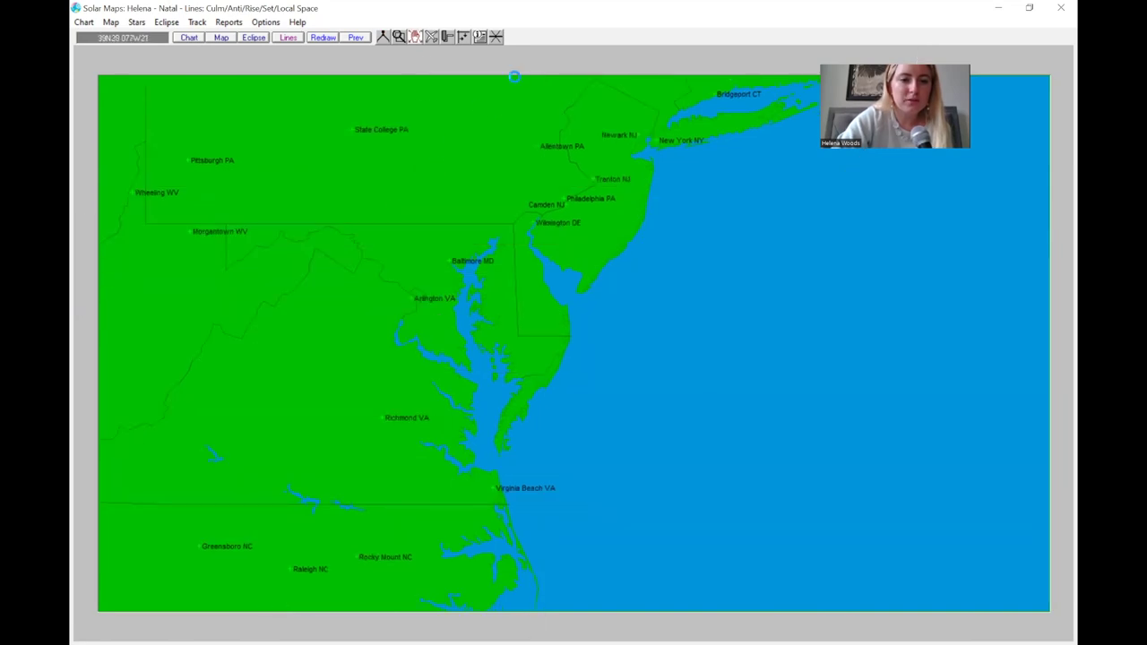
{"action": "left_click_drag", "start_coordinate": [386, 425], "coordinate": [387, 424]}
{"action": "left_click_drag", "start_coordinate": [268, 513], "coordinate": [466, 437]}
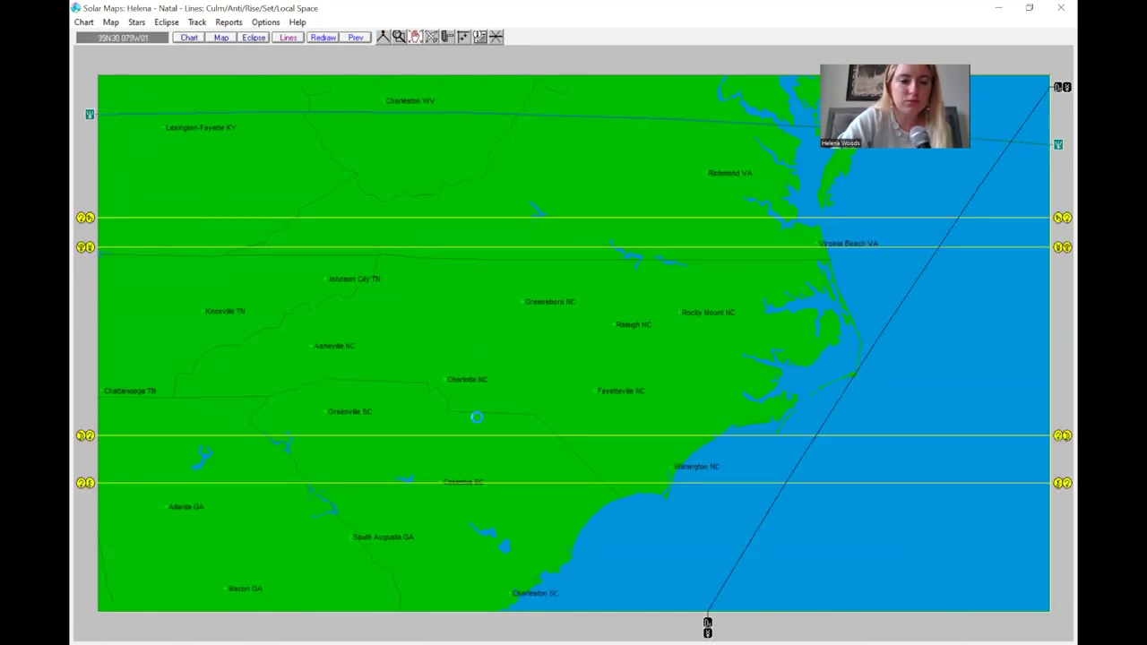
{"action": "left_click_drag", "start_coordinate": [302, 538], "coordinate": [391, 283]}
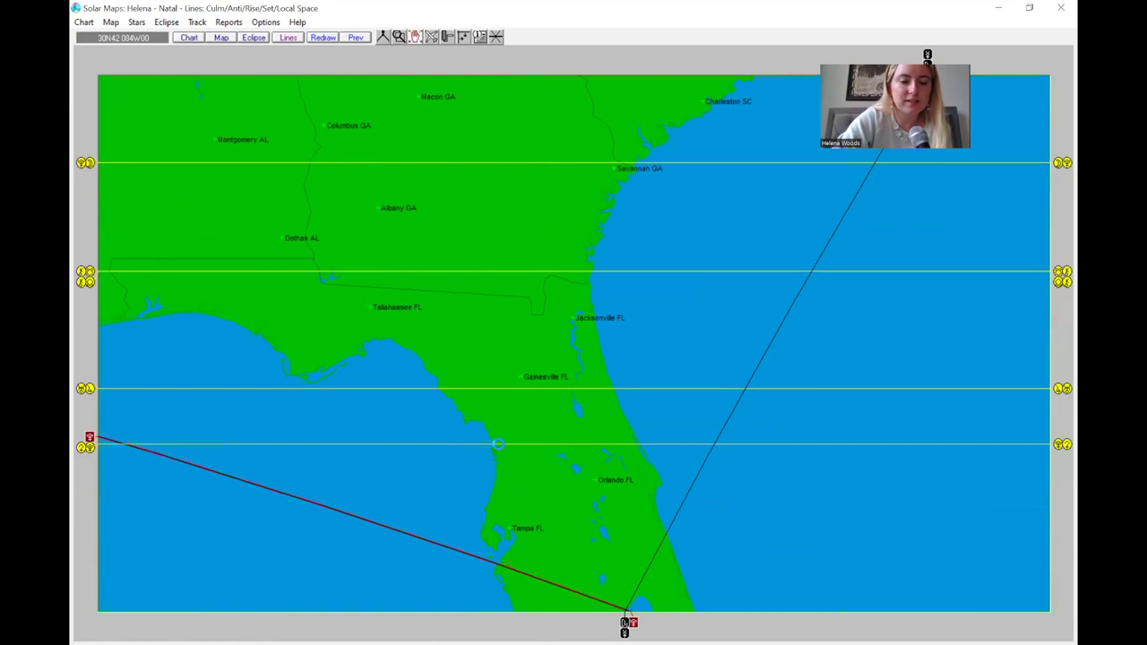
{"action": "left_click_drag", "start_coordinate": [513, 465], "coordinate": [436, 247]}
{"action": "left_click_drag", "start_coordinate": [473, 367], "coordinate": [404, 256]}
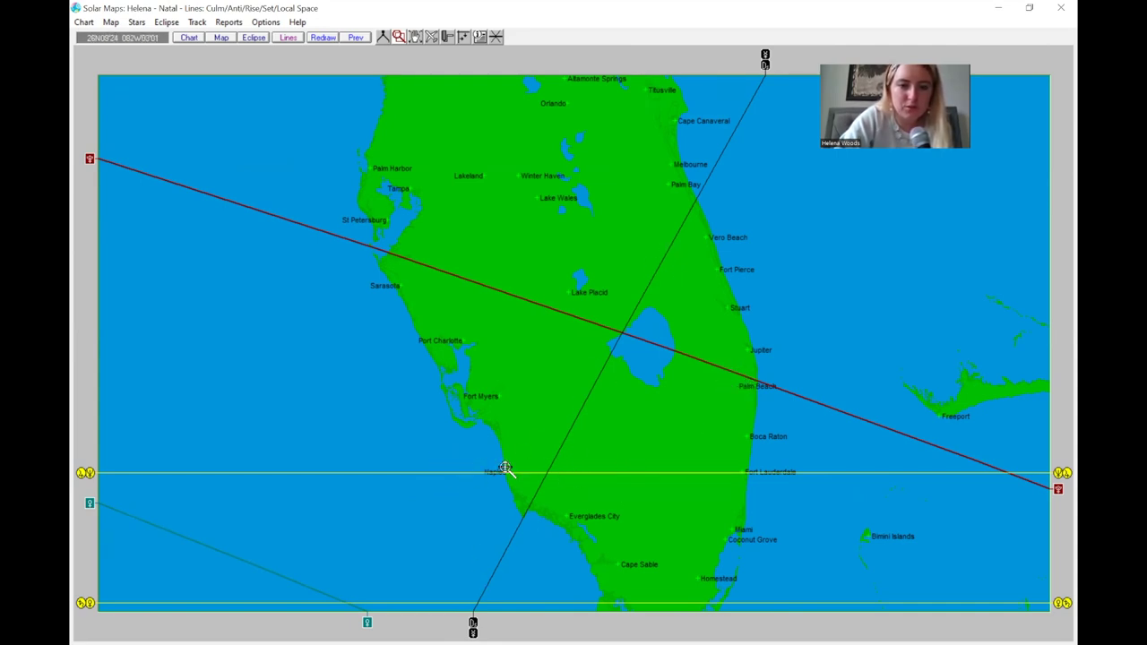
{"action": "scroll", "coordinate": [511, 479], "scroll_direction": "down", "scroll_amount": 1}
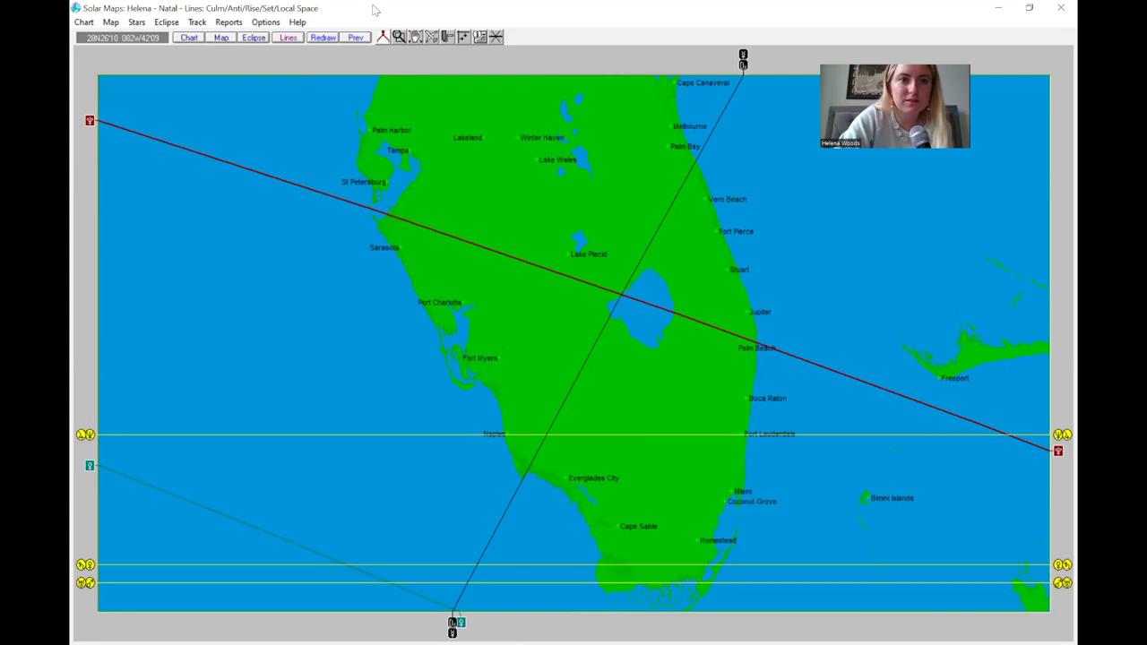
{"action": "left_click", "coordinate": [356, 38]}
{"action": "left_click", "coordinate": [356, 39]}
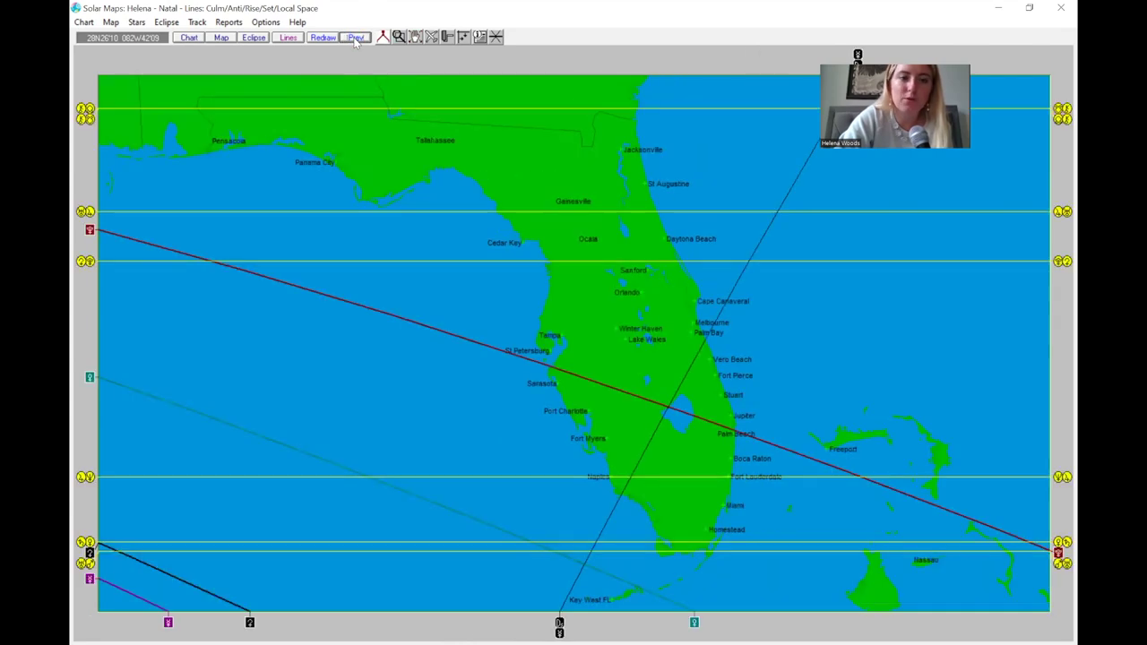
{"action": "left_click", "coordinate": [357, 38]}
{"action": "left_click", "coordinate": [356, 39]}
Make the natal chart relocated to New York the current chart
{"action": "left_click", "coordinate": [189, 37]}
{"action": "key", "text": "Escape"}
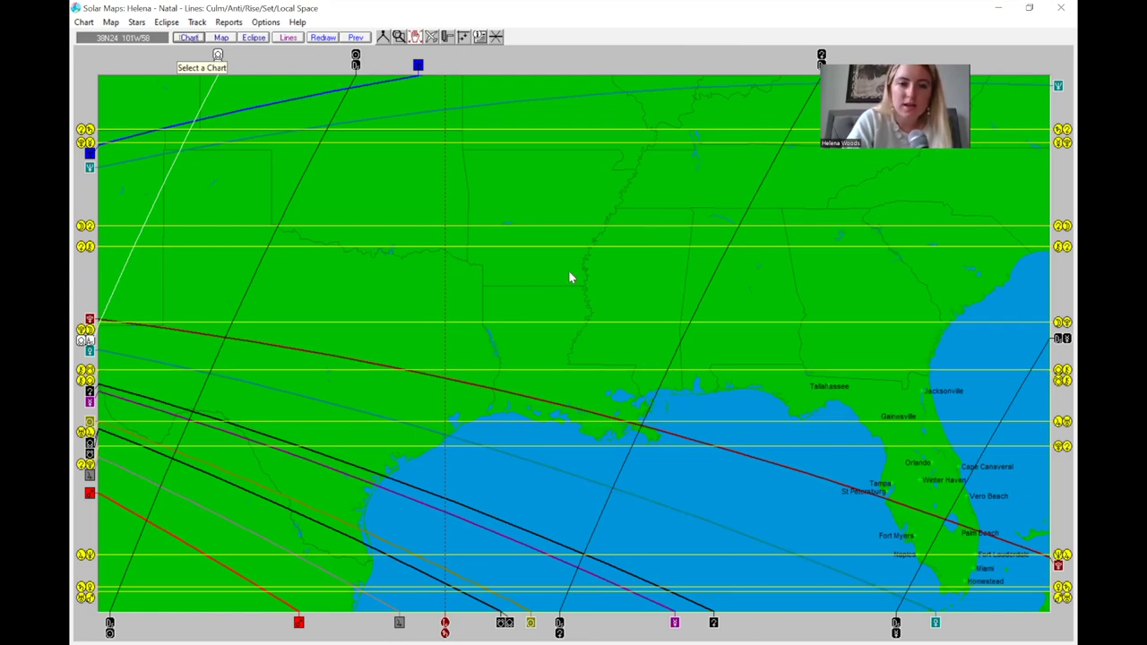
{"action": "left_click", "coordinate": [189, 38]}
{"action": "scroll", "coordinate": [493, 358], "scroll_direction": "down", "scroll_amount": 15}
{"action": "left_click", "coordinate": [465, 400]}
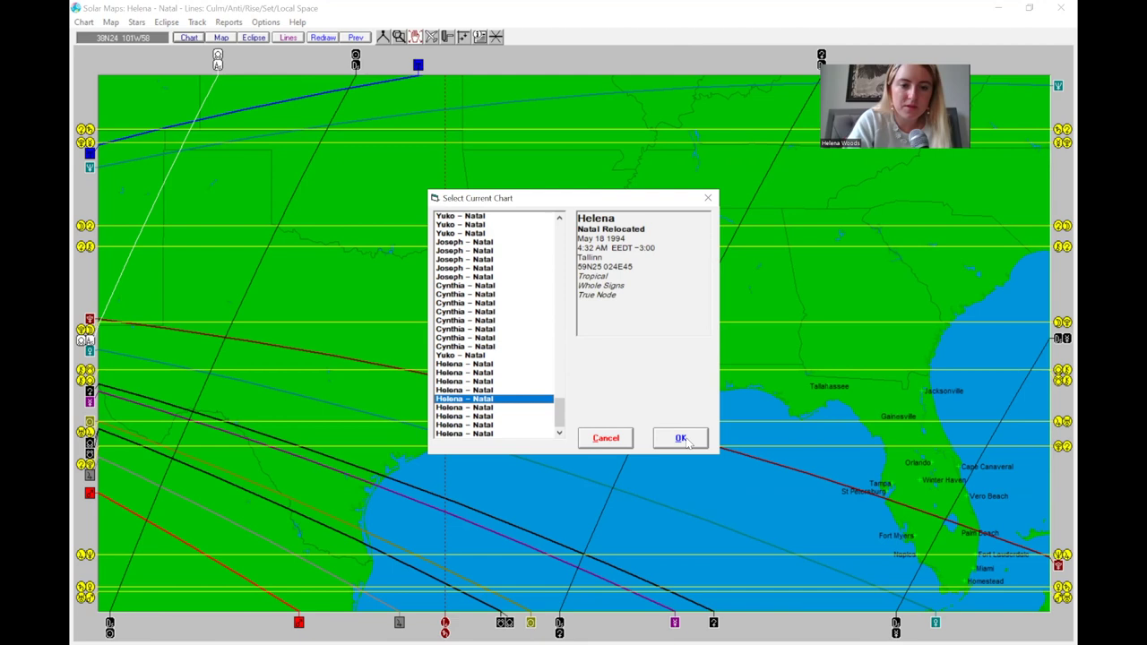
{"action": "left_click", "coordinate": [511, 409]}
{"action": "key", "text": "Up"}
{"action": "key", "text": "Up"}
{"action": "key", "text": "Up"}
{"action": "key", "text": "Up"}
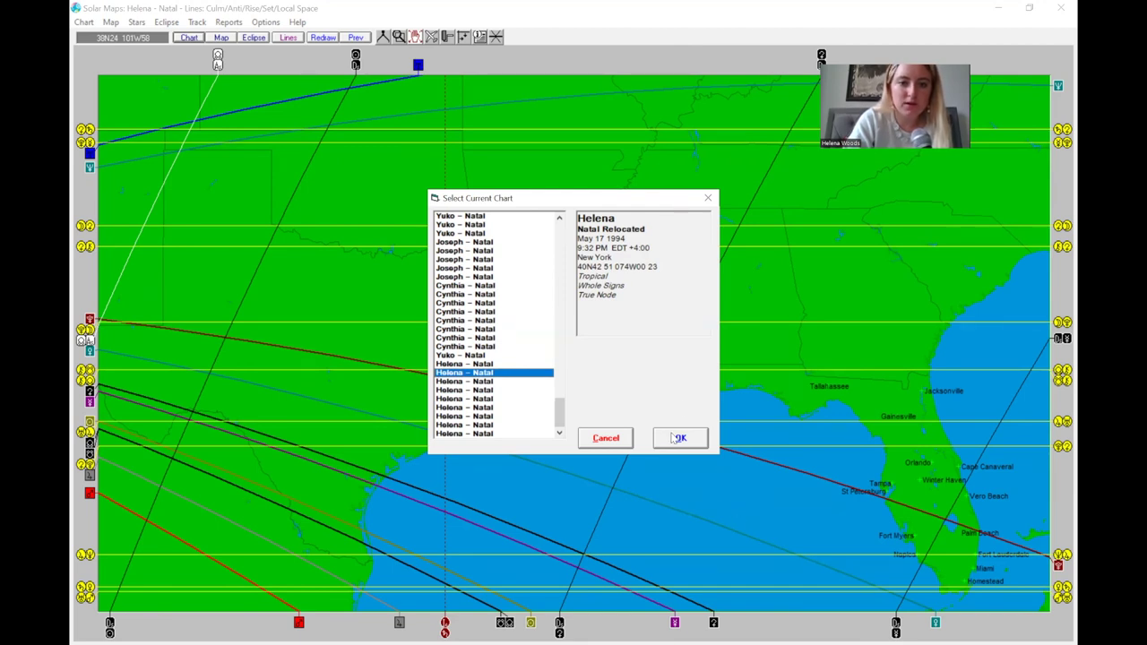
{"action": "left_click", "coordinate": [681, 439]}
Examine the lines converging on New York, check which relocated chart is current, and measure outward from the city
{"action": "left_click", "coordinate": [415, 36]}
{"action": "left_click_drag", "start_coordinate": [587, 92], "coordinate": [582, 92]}
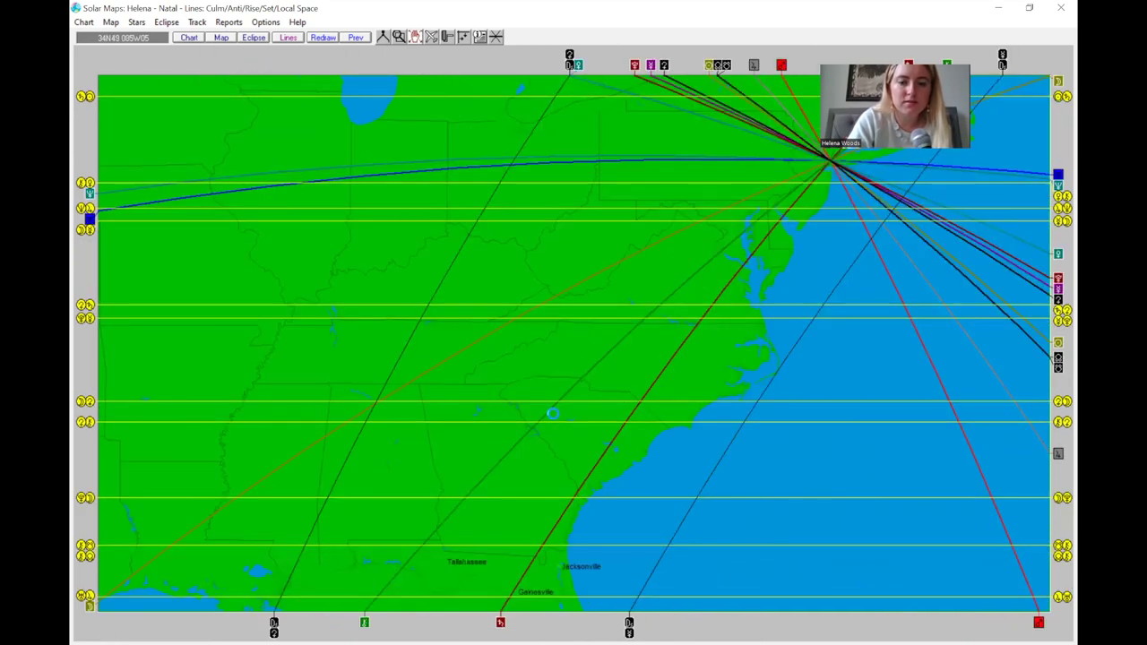
{"action": "left_click_drag", "start_coordinate": [679, 229], "coordinate": [645, 249]}
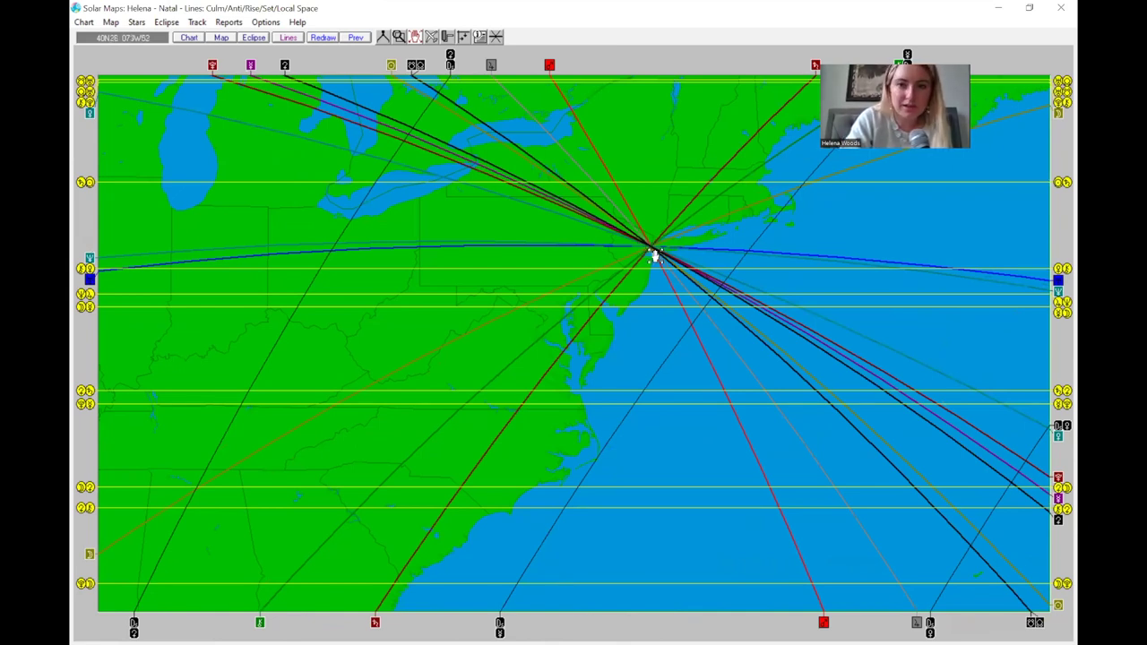
{"action": "left_click", "coordinate": [183, 38]}
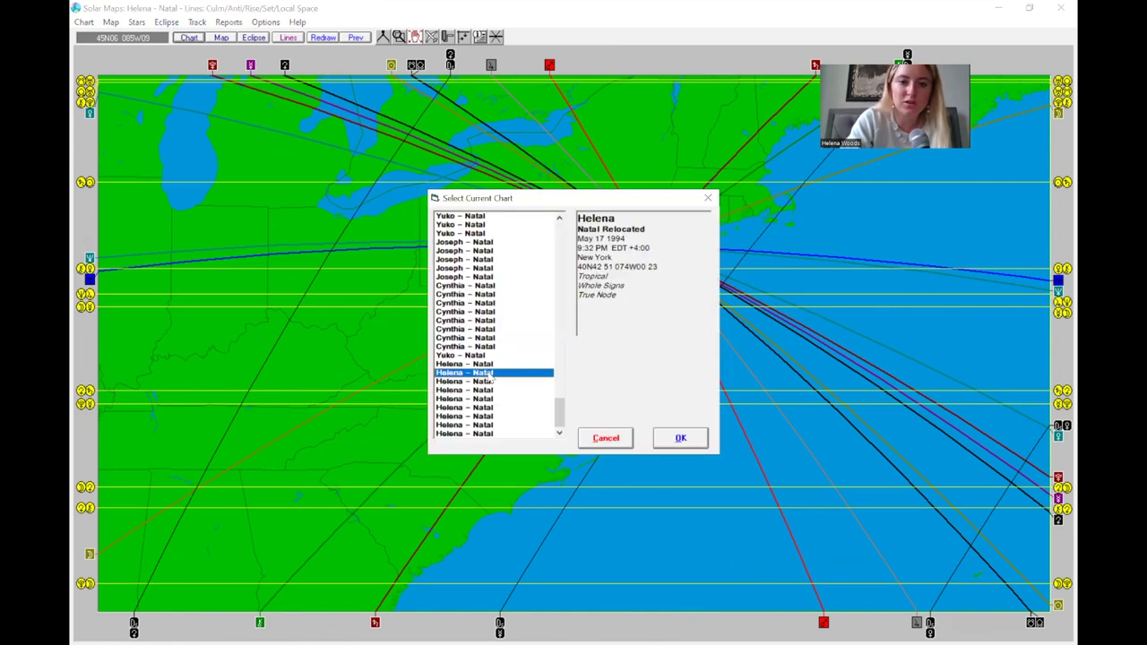
{"action": "left_click", "coordinate": [681, 438]}
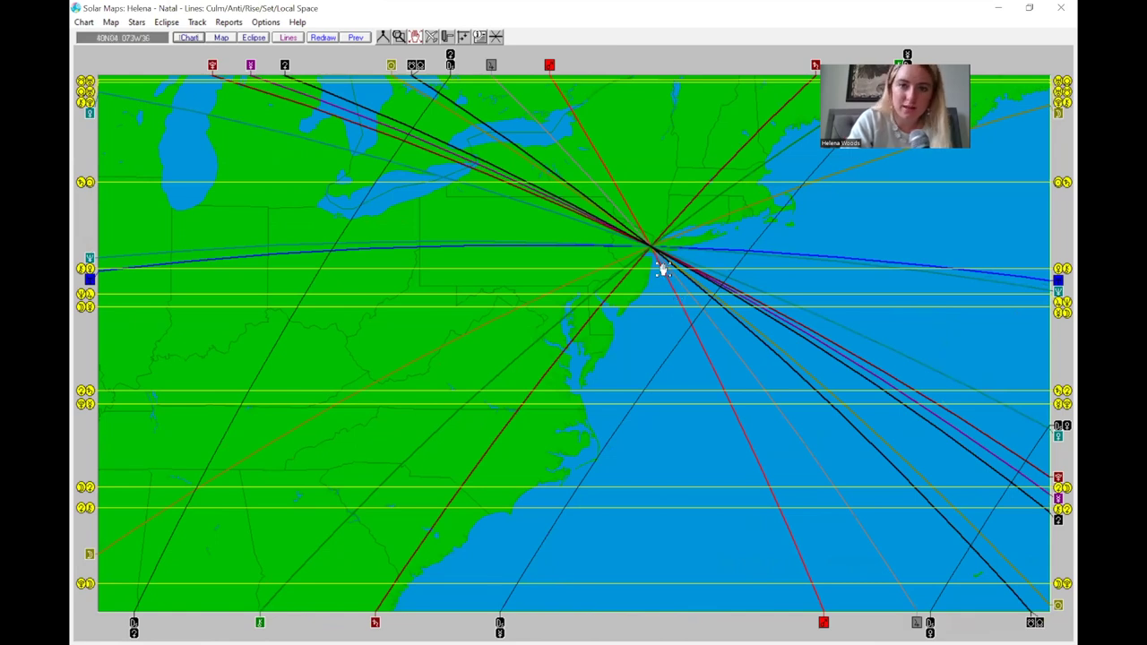
{"action": "left_click", "coordinate": [383, 38]}
{"action": "left_click", "coordinate": [650, 253]}
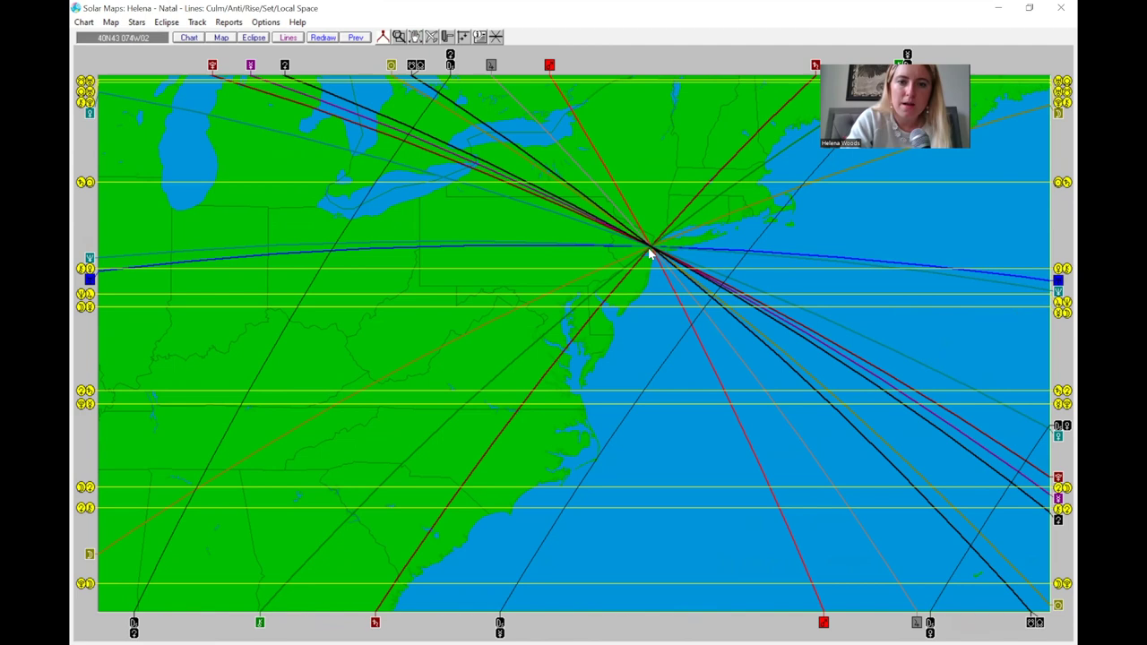
{"action": "left_click", "coordinate": [650, 275]}
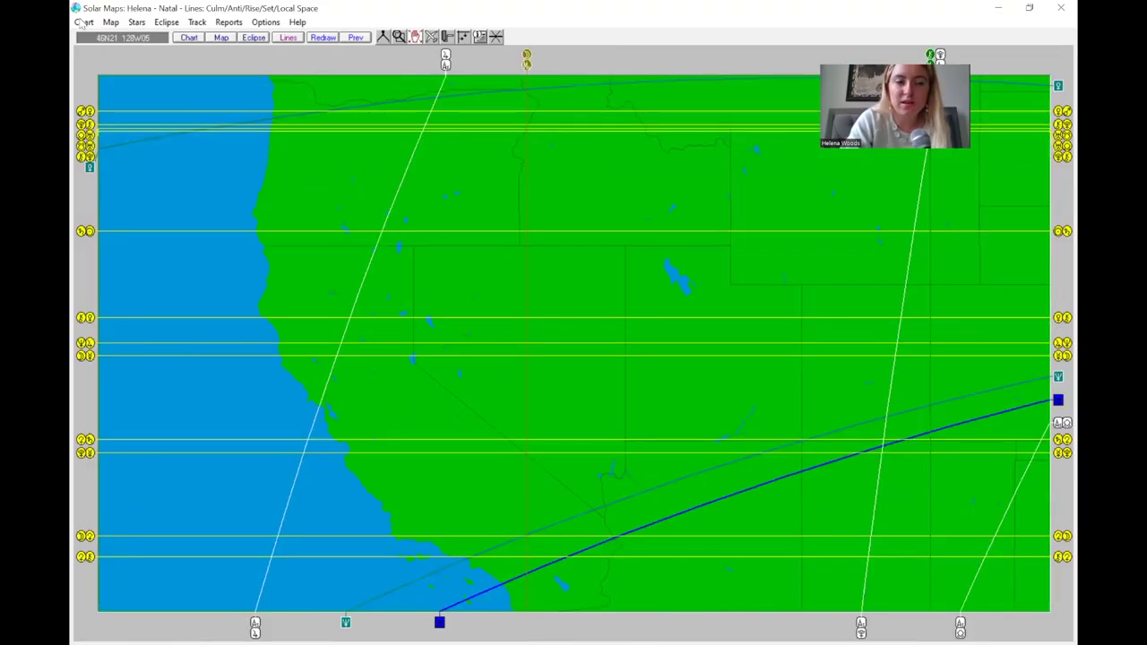
Switch the chart's zodiac to Geodetic (Mundane) and view its lines across the United States
{"action": "left_click", "coordinate": [82, 23]}
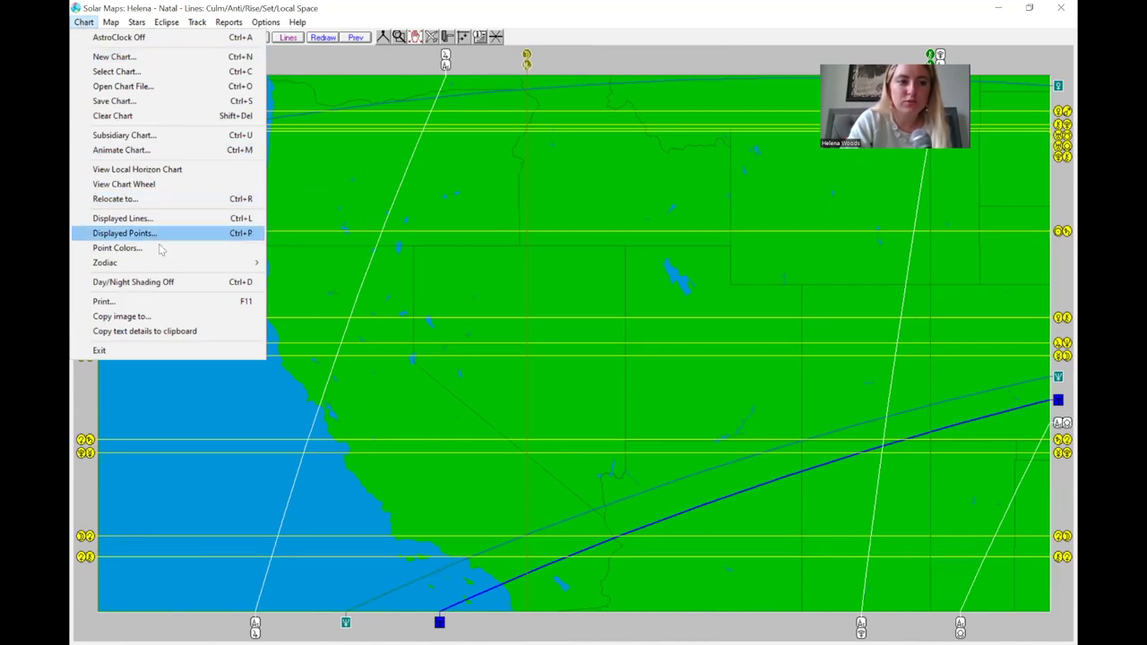
{"action": "mouse_move", "coordinate": [165, 266]}
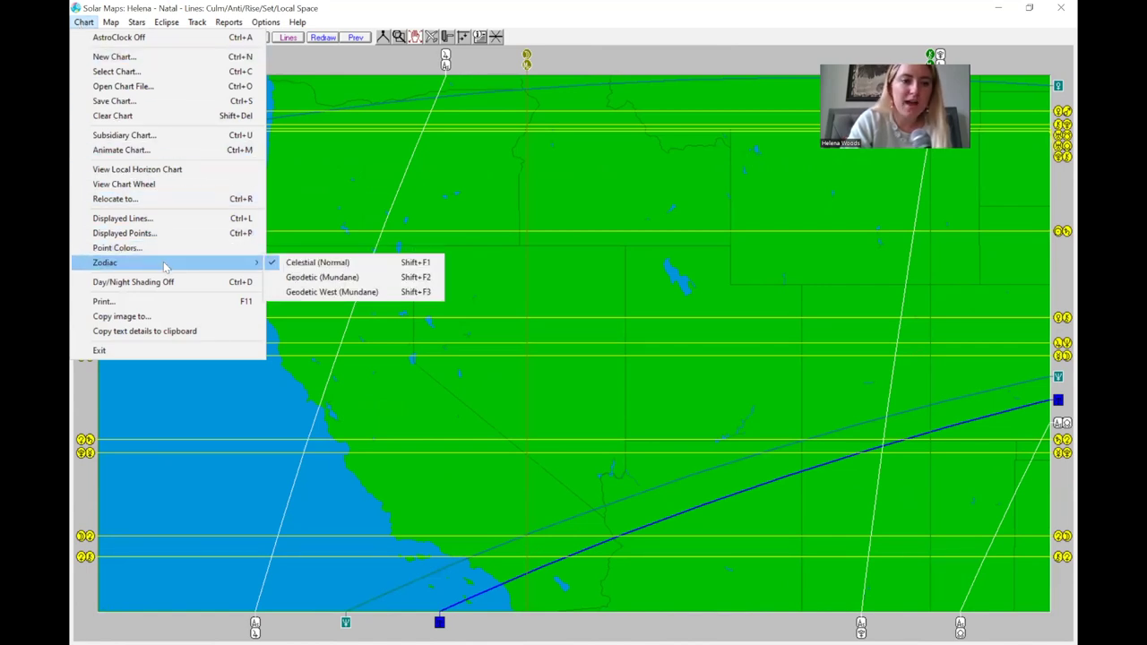
{"action": "left_click", "coordinate": [340, 281]}
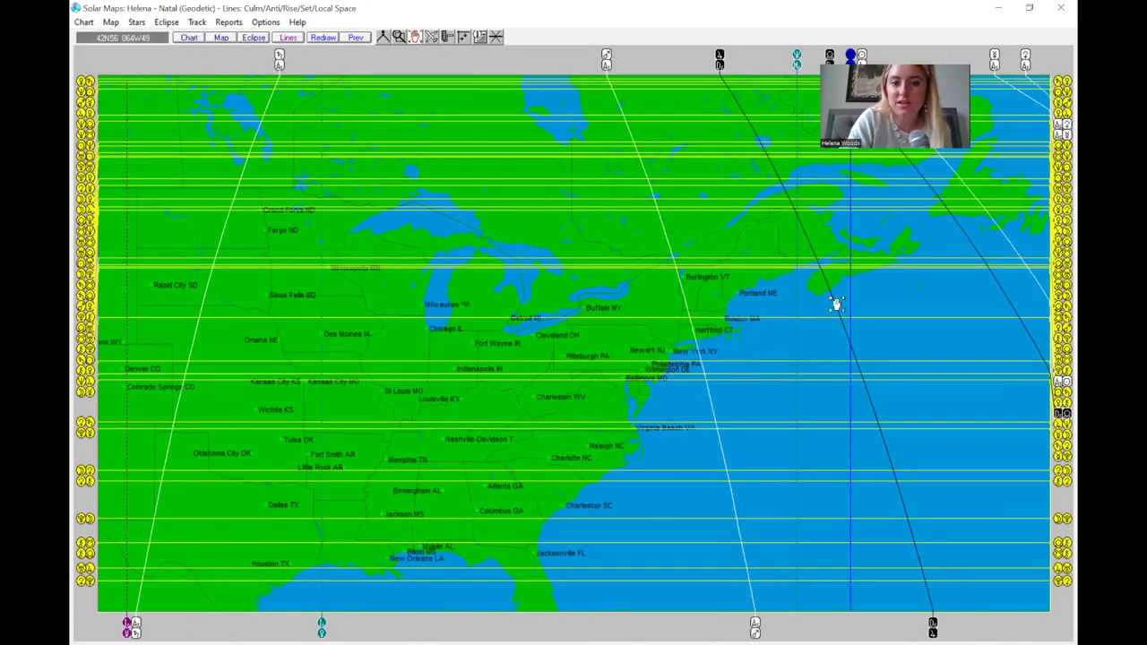
{"action": "left_click", "coordinate": [350, 501]}
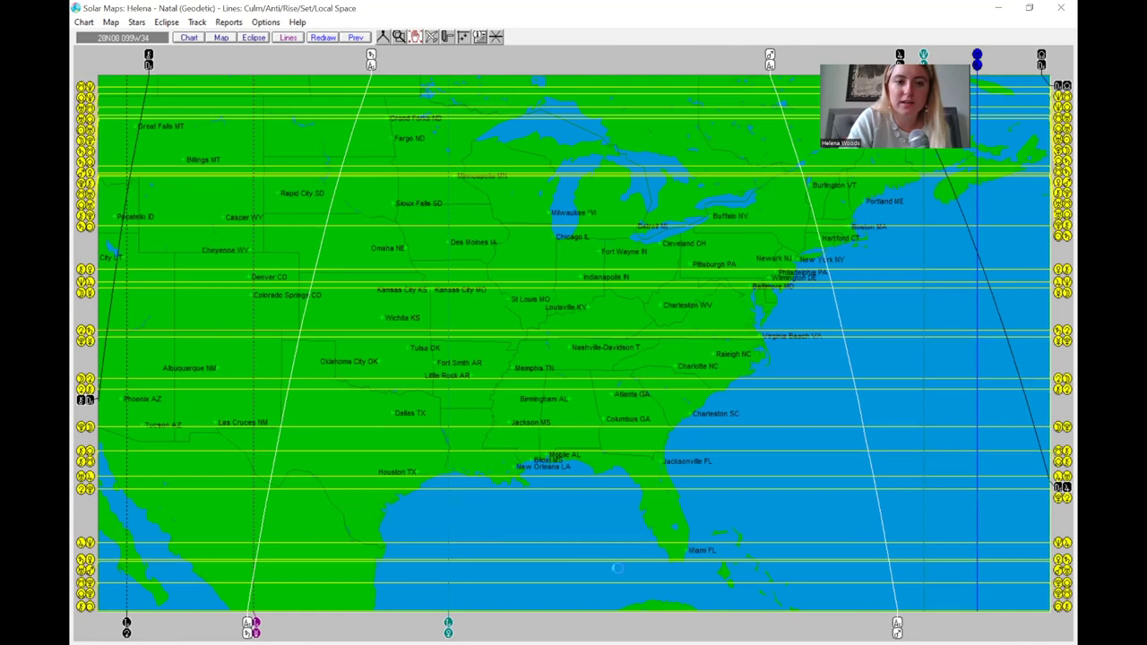
{"action": "left_click", "coordinate": [331, 514]}
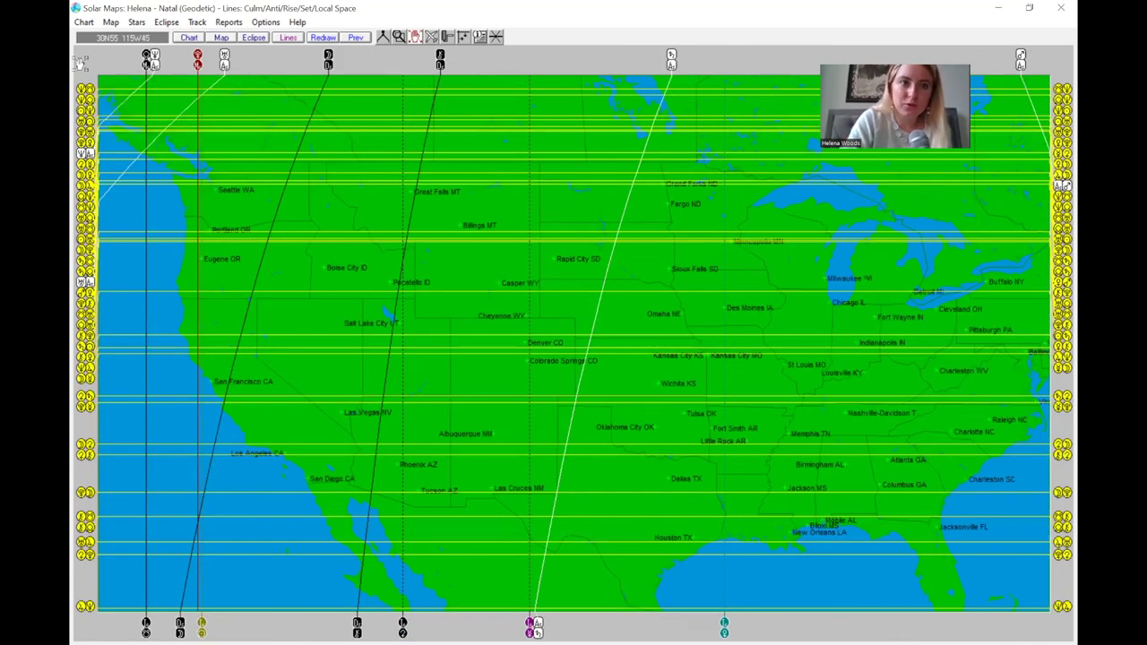
Set the chart's zodiac back to Celestial (Normal) and view the lines from the Pacific across the United States
{"action": "key", "text": "alt+c"}
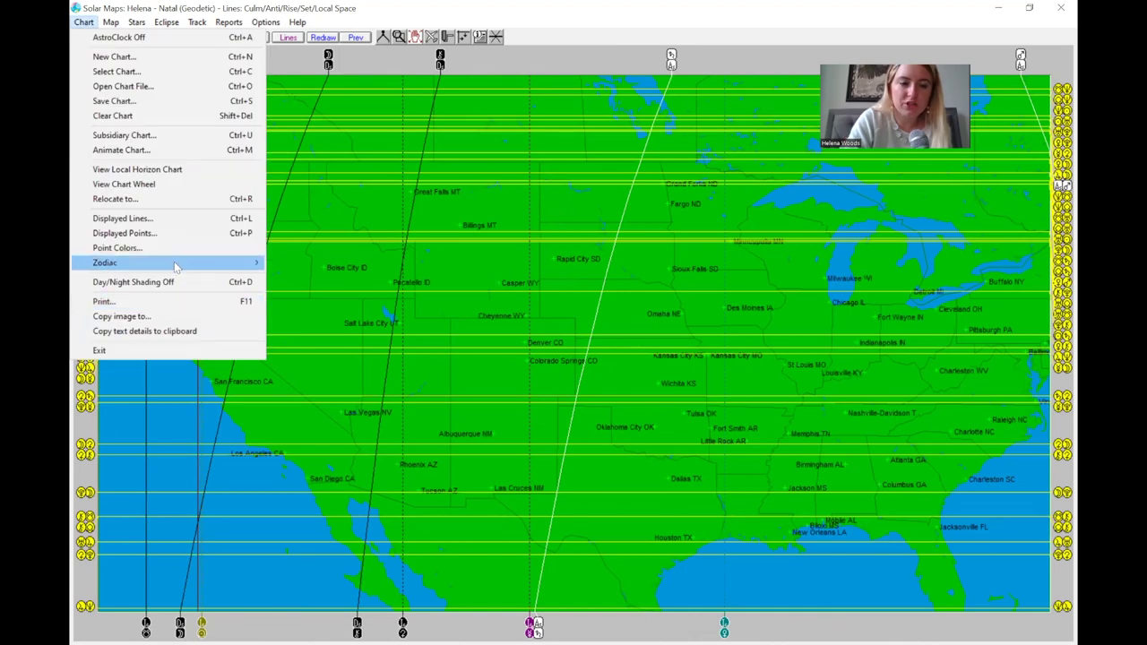
{"action": "mouse_move", "coordinate": [176, 266]}
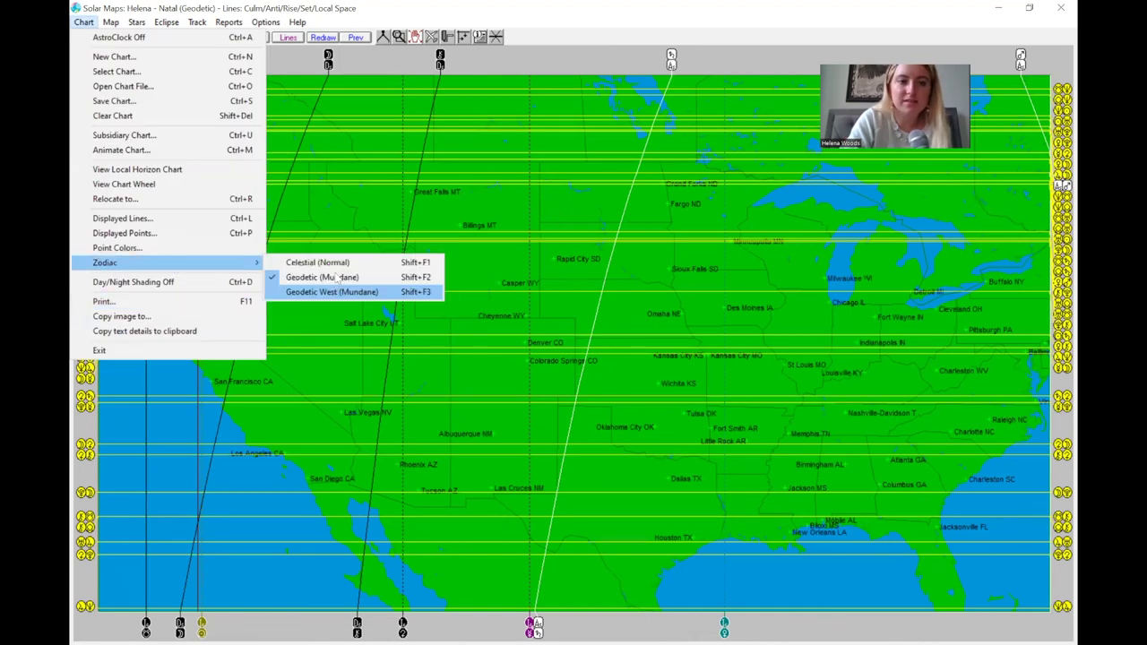
{"action": "left_click", "coordinate": [333, 262]}
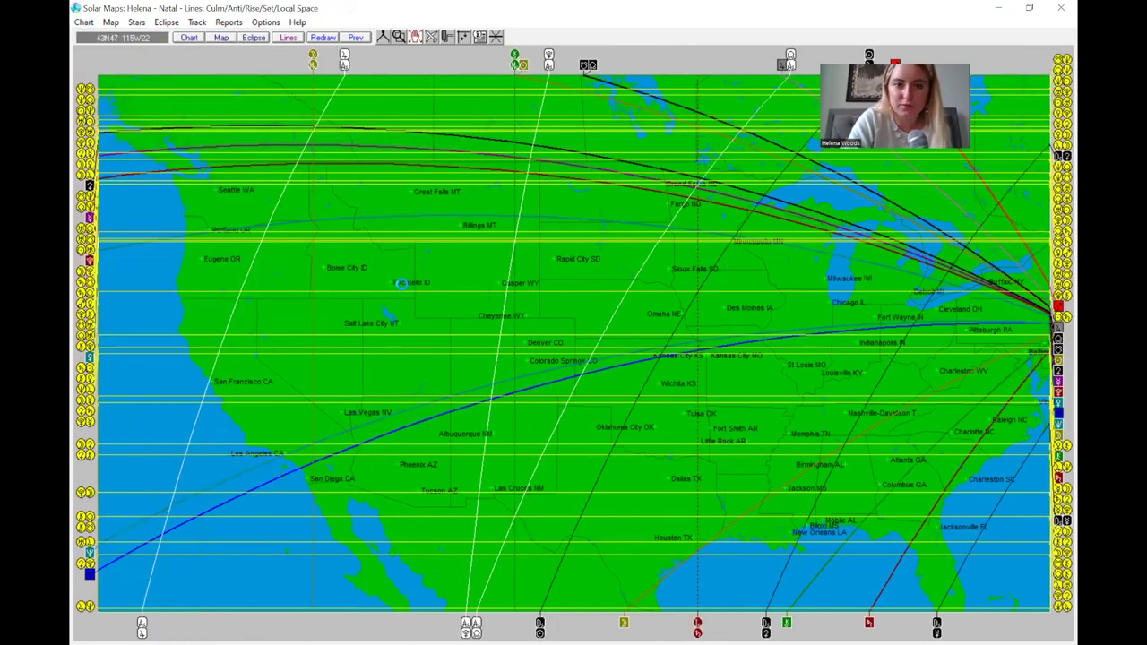
{"action": "left_click", "coordinate": [205, 434]}
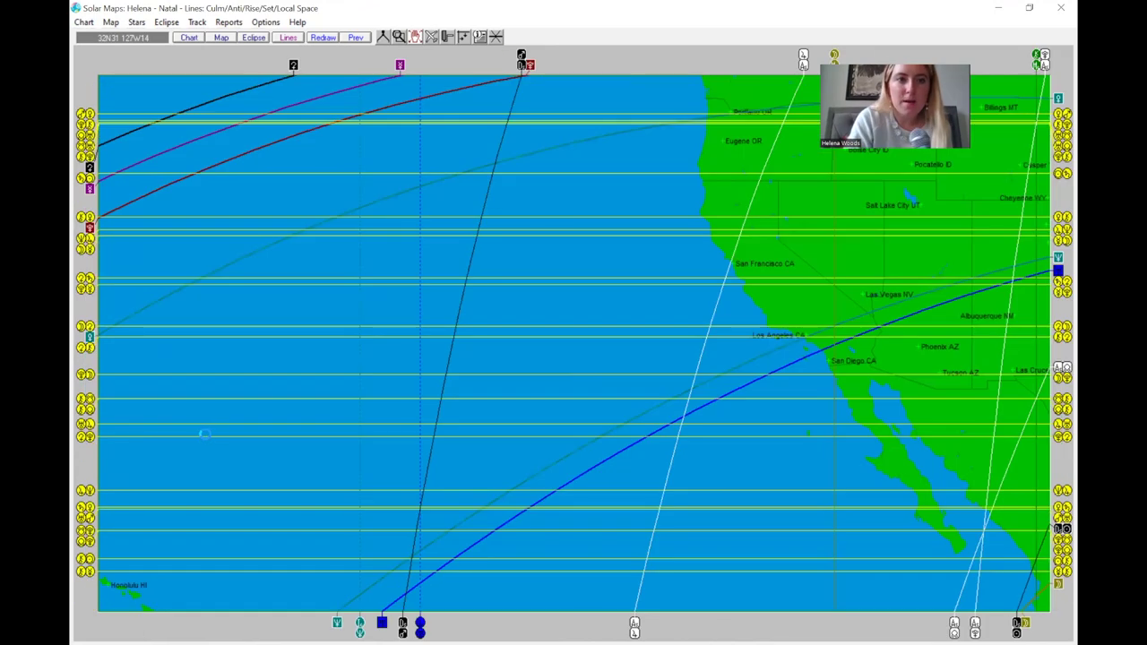
{"action": "left_click", "coordinate": [354, 442]}
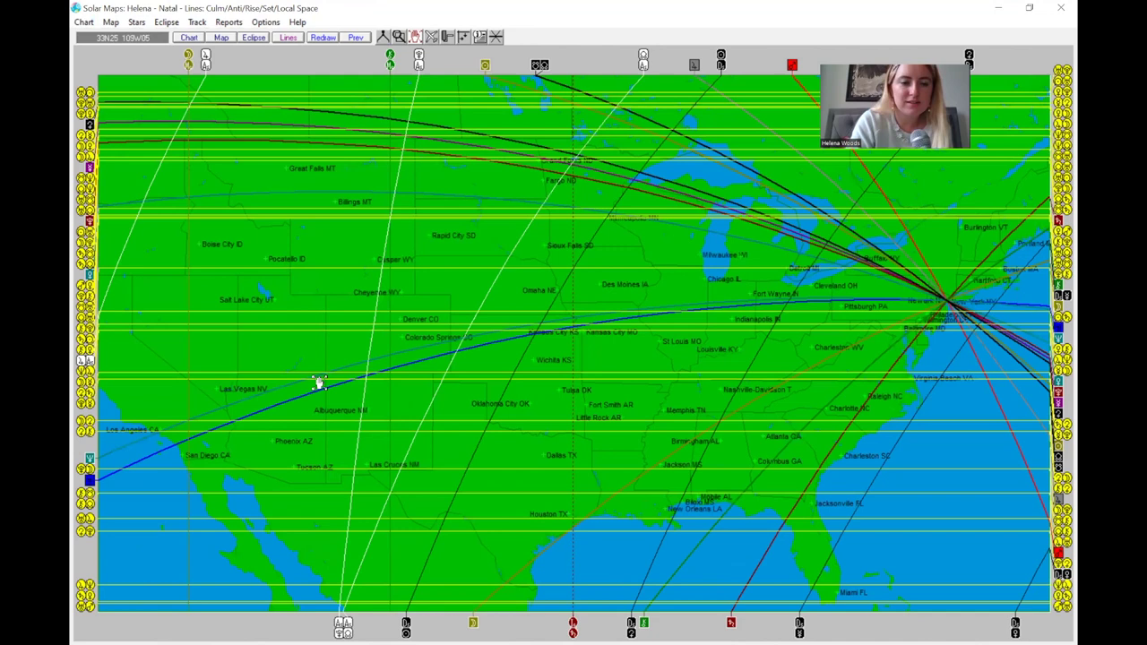
{"action": "left_click", "coordinate": [320, 383]}
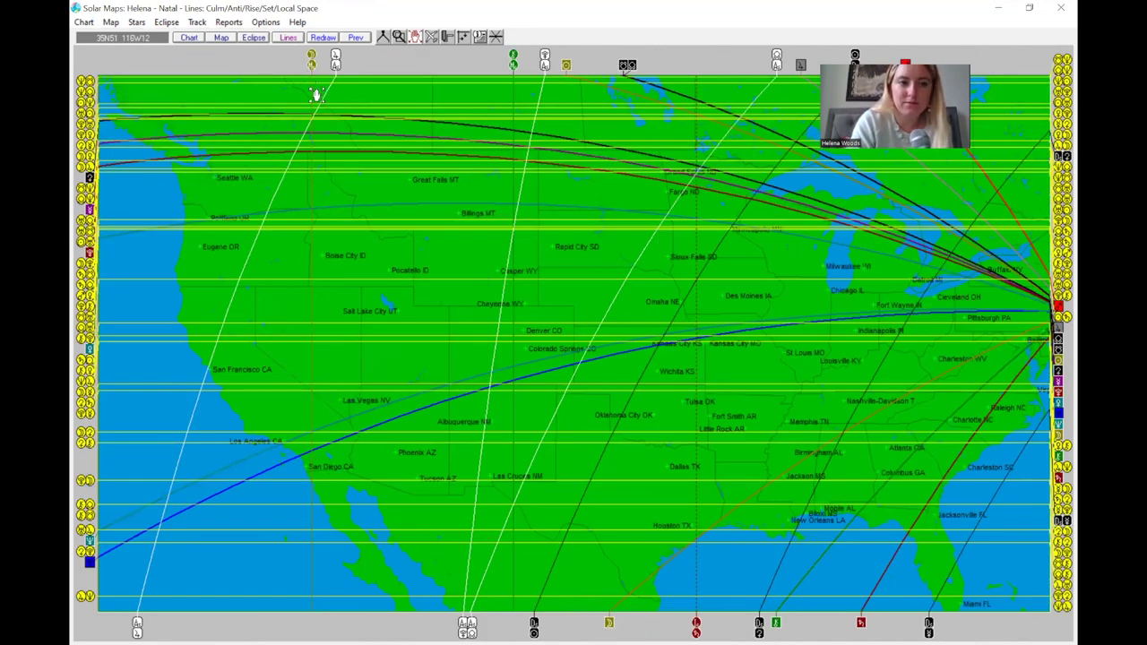
{"action": "left_click", "coordinate": [320, 485]}
{"action": "left_click", "coordinate": [485, 622]}
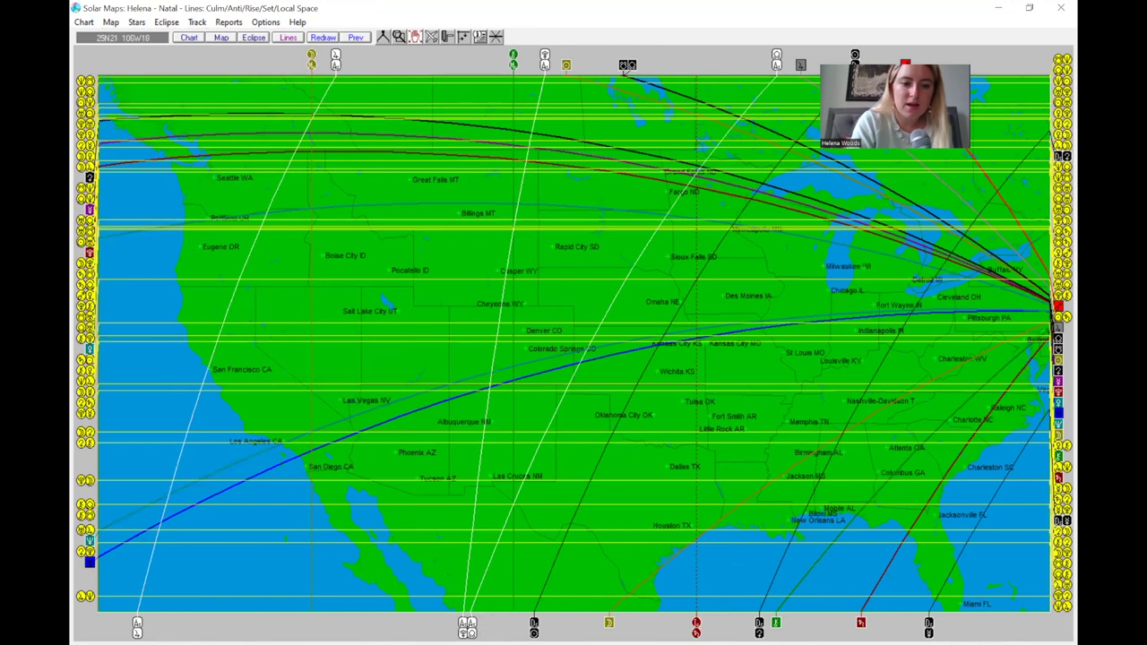
{"action": "left_click", "coordinate": [263, 276]}
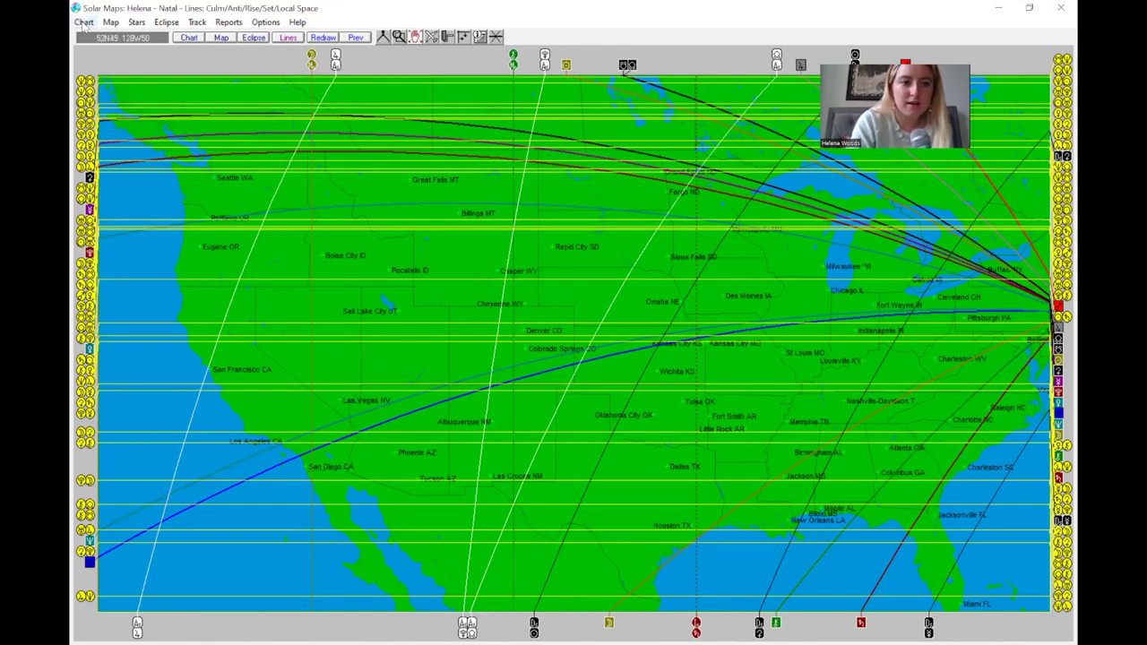
{"action": "left_click", "coordinate": [316, 476]}
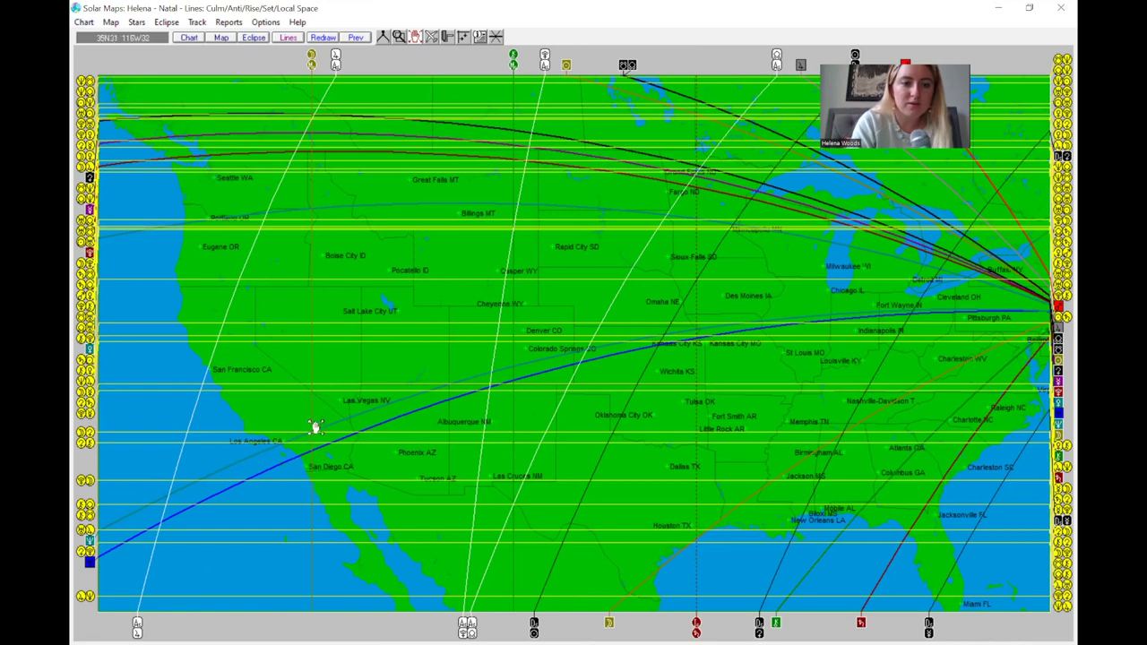
Generate a Sec.Prog + Transits (CCG) subsidiary chart for Sep 10 2023, 6:05 PM EDT, on the map
{"action": "left_click", "coordinate": [82, 23]}
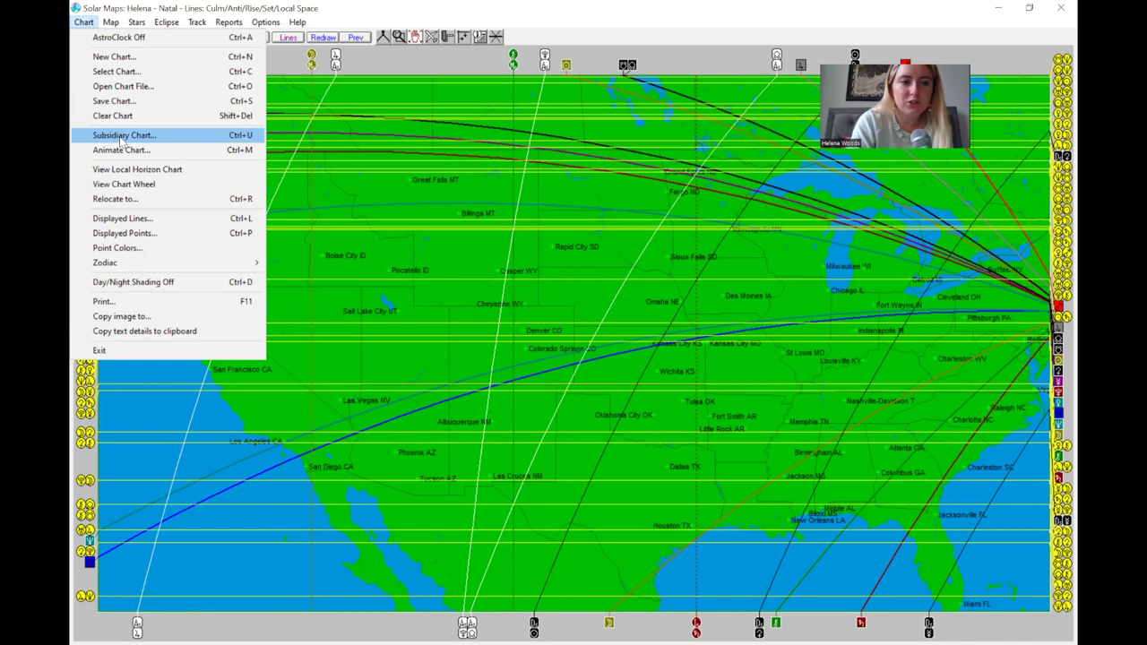
{"action": "key", "text": "Return"}
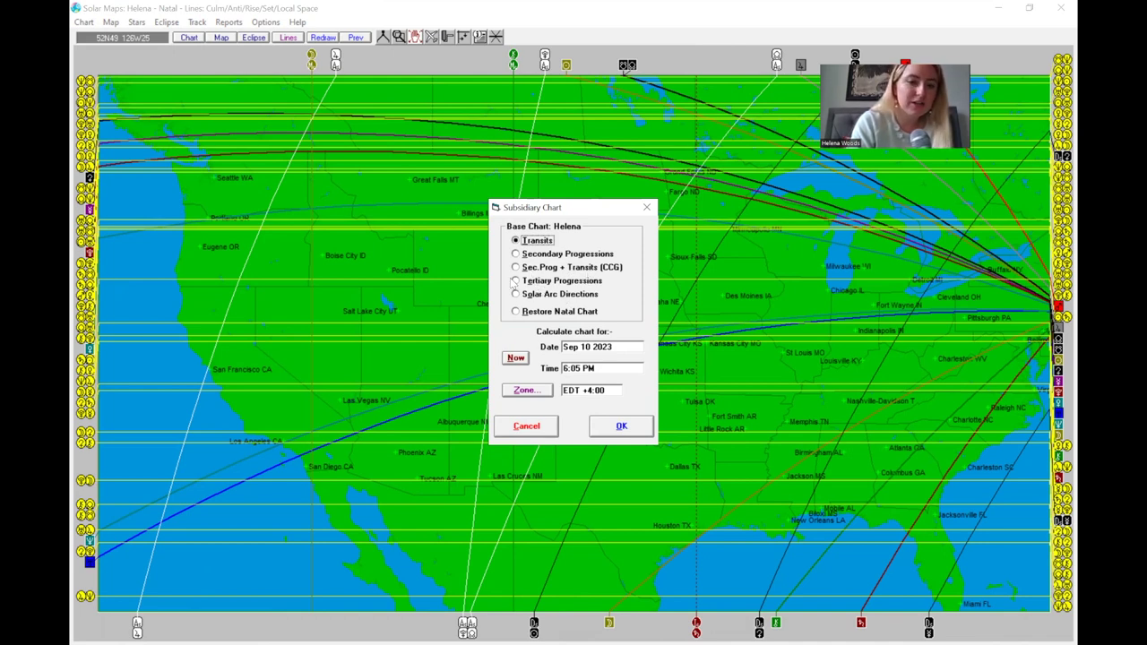
{"action": "left_click", "coordinate": [556, 270]}
{"action": "left_click", "coordinate": [530, 242]}
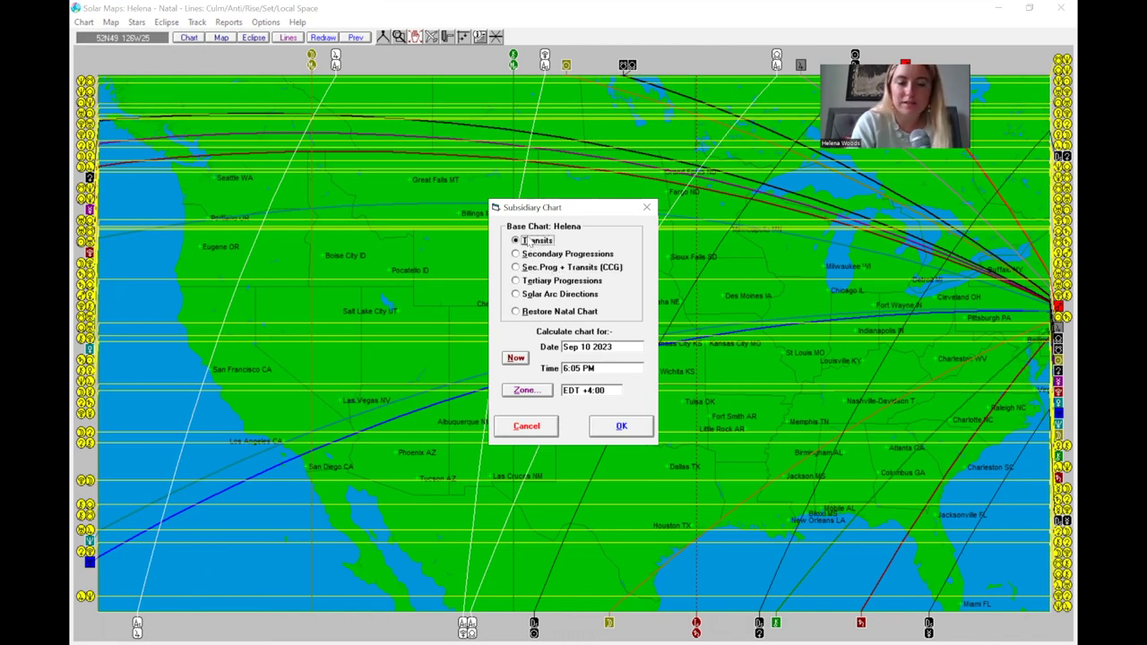
{"action": "left_click", "coordinate": [547, 269]}
{"action": "left_click", "coordinate": [529, 240]}
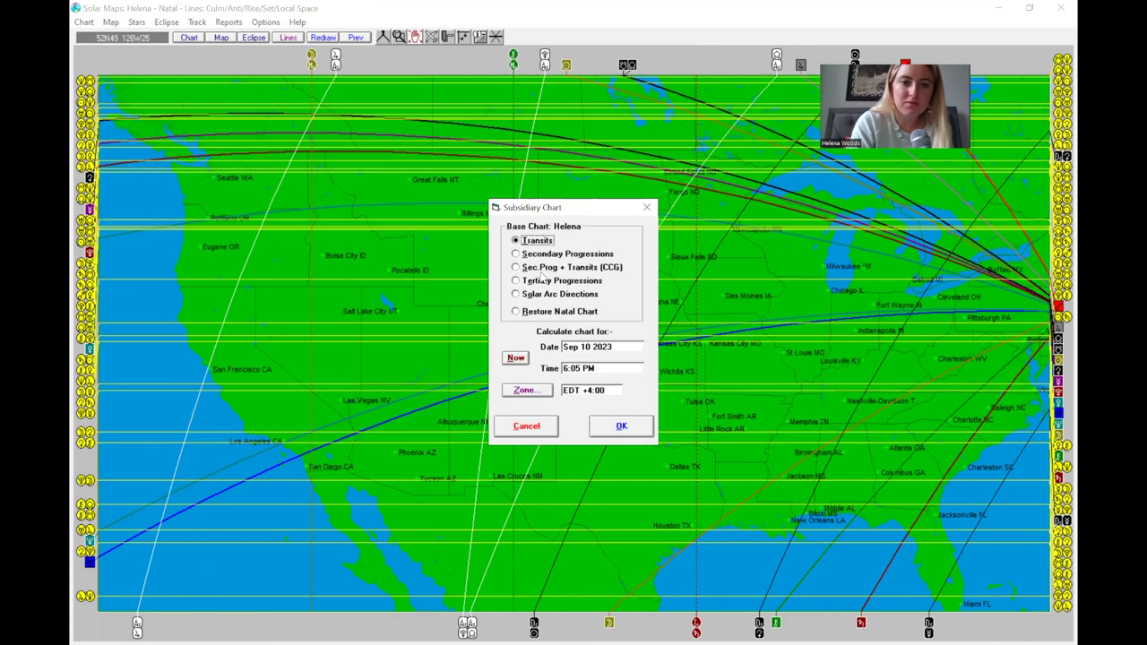
{"action": "left_click", "coordinate": [543, 269]}
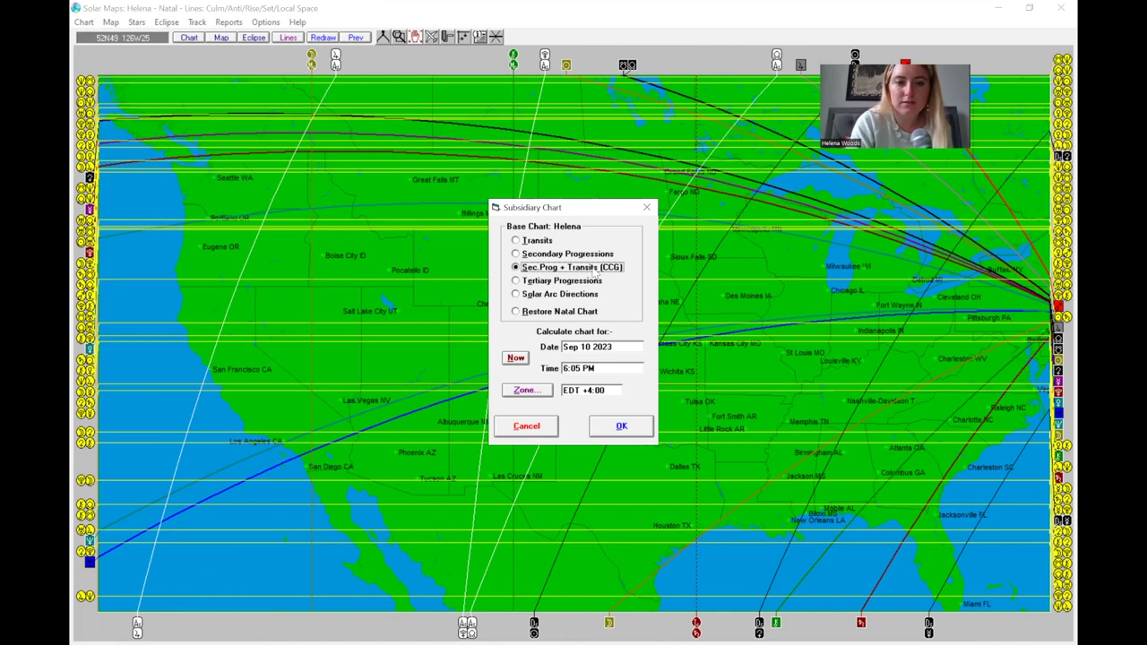
{"action": "left_click", "coordinate": [625, 427]}
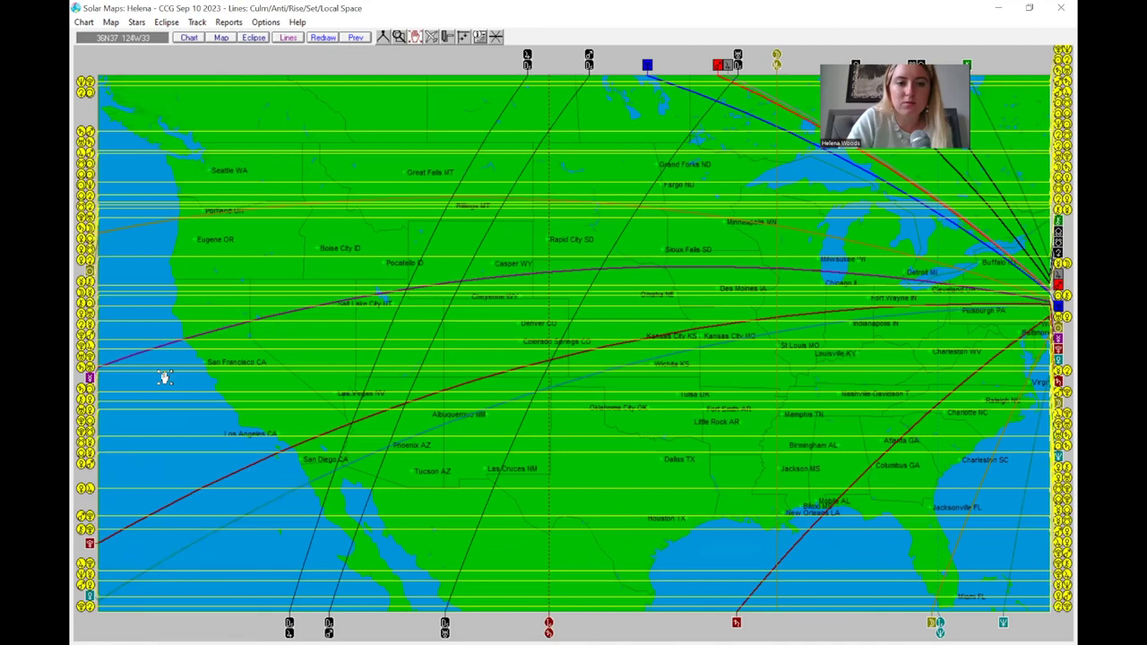
Animate the CCG chart forward in one-day steps, letting it run continuously and stopping at Feb 15 2025
{"action": "left_click", "coordinate": [240, 351]}
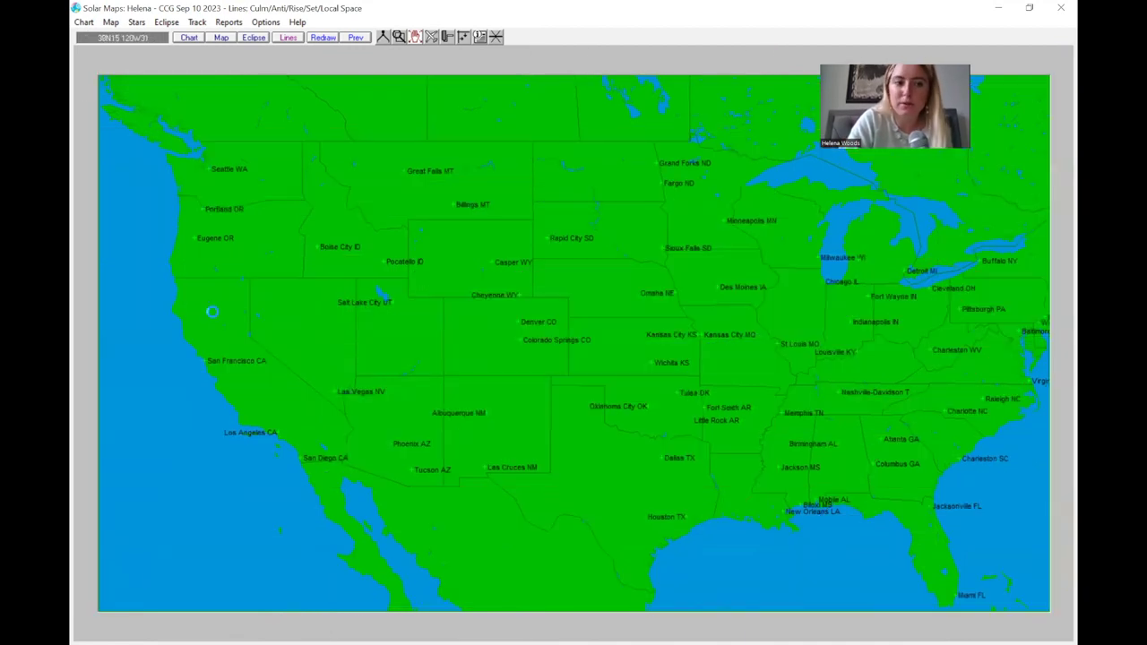
{"action": "key", "text": "alt+c"}
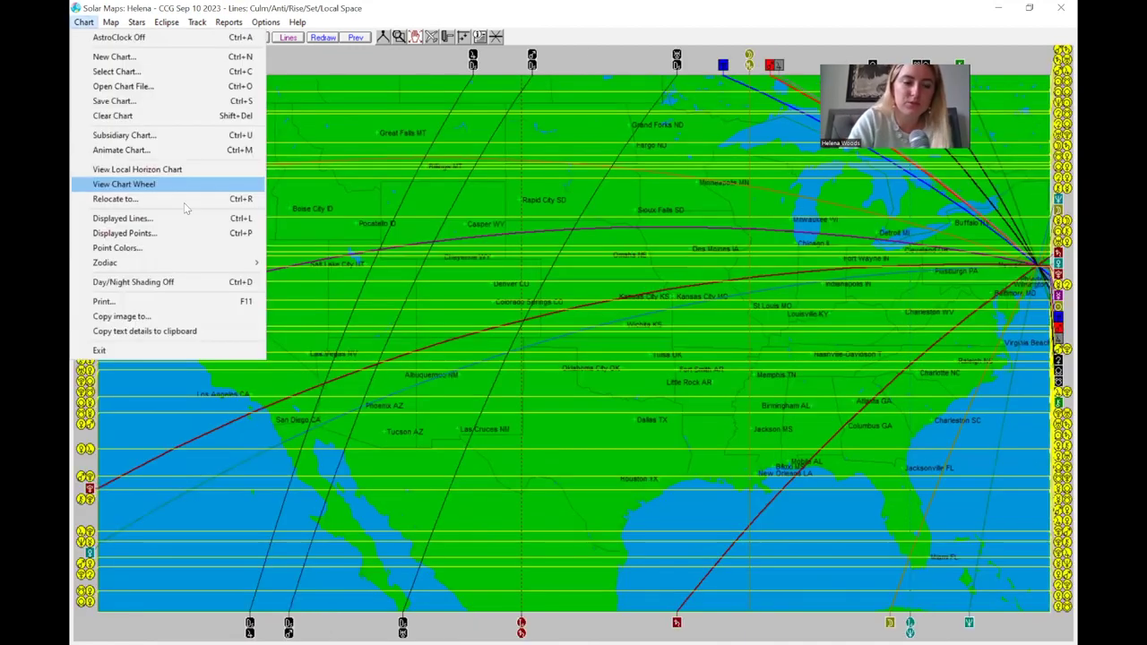
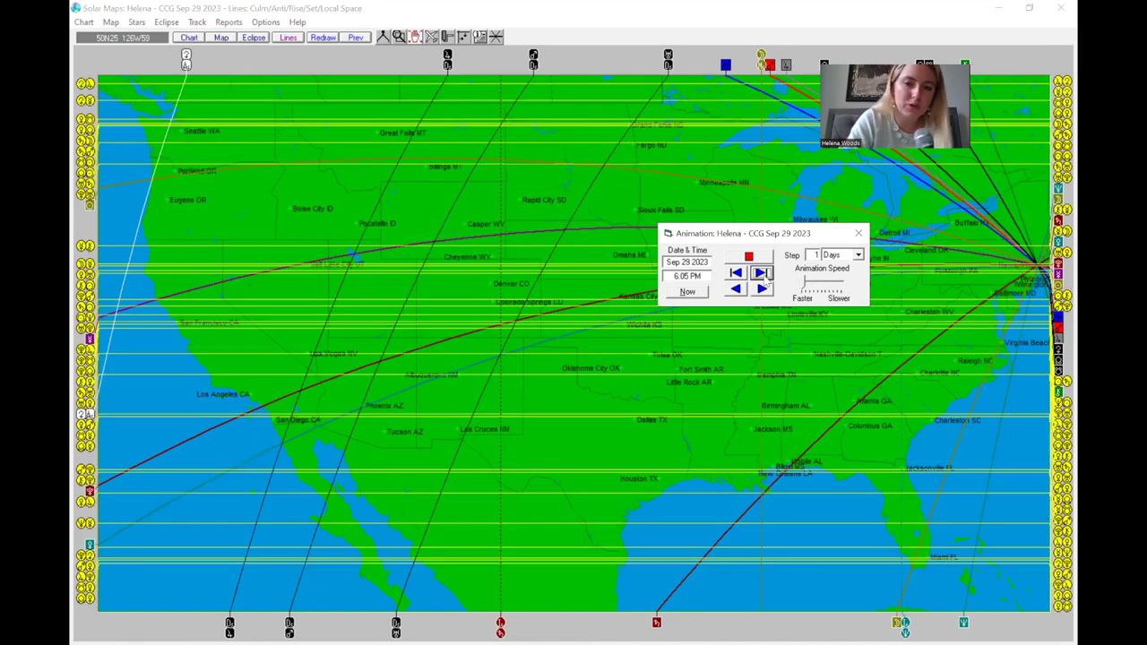
{"action": "left_click", "coordinate": [762, 273]}
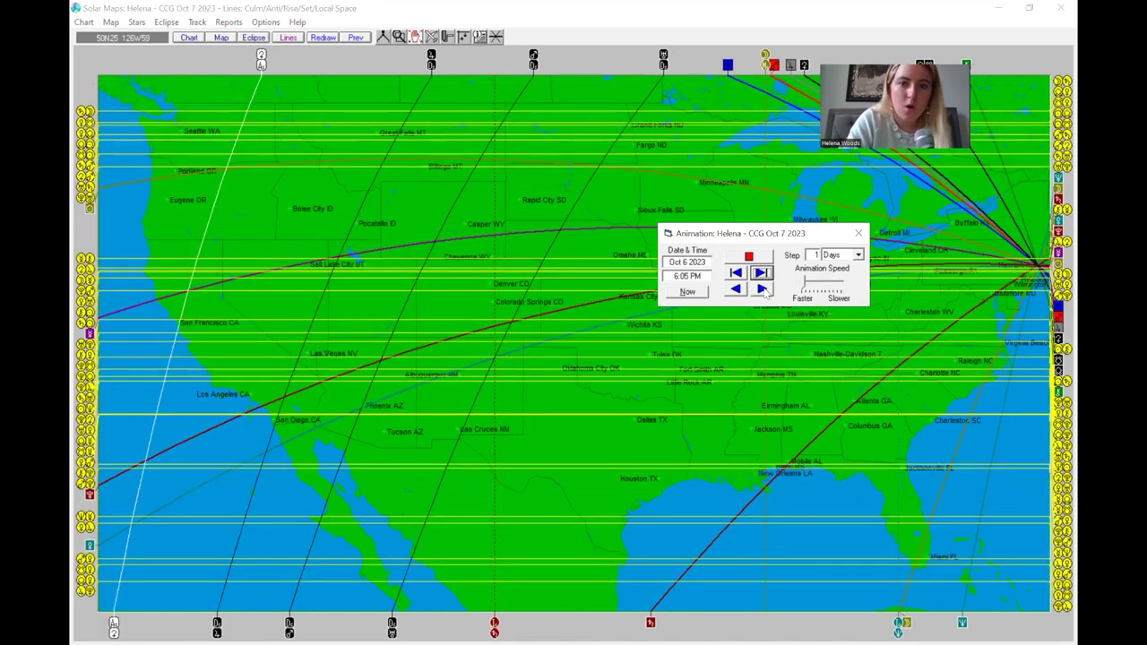
{"action": "left_click", "coordinate": [760, 289]}
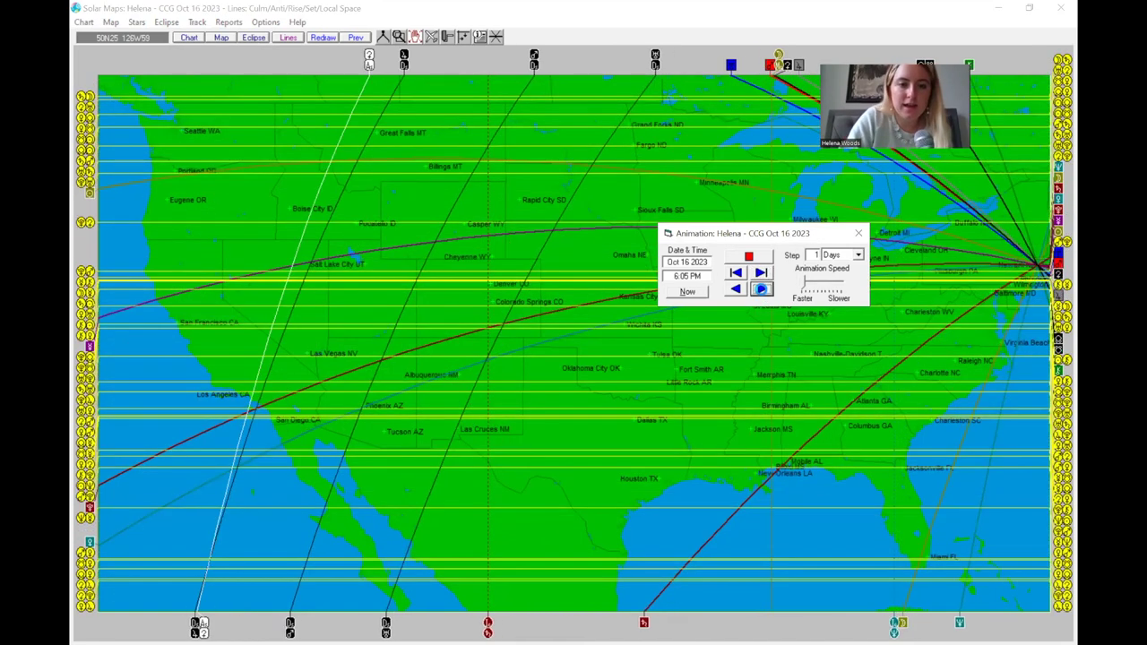
{"action": "left_click", "coordinate": [747, 255]}
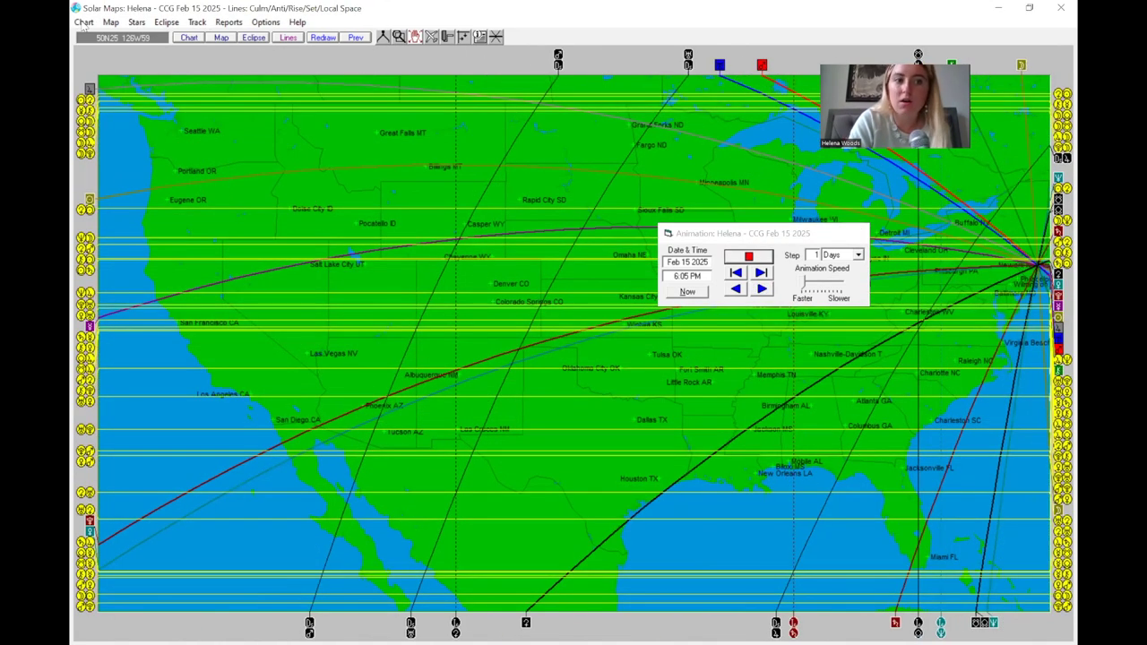
Replace the CCG chart with a Transits subsidiary chart for Sep 10 2023, 6:05 PM EDT
{"action": "left_click", "coordinate": [82, 23]}
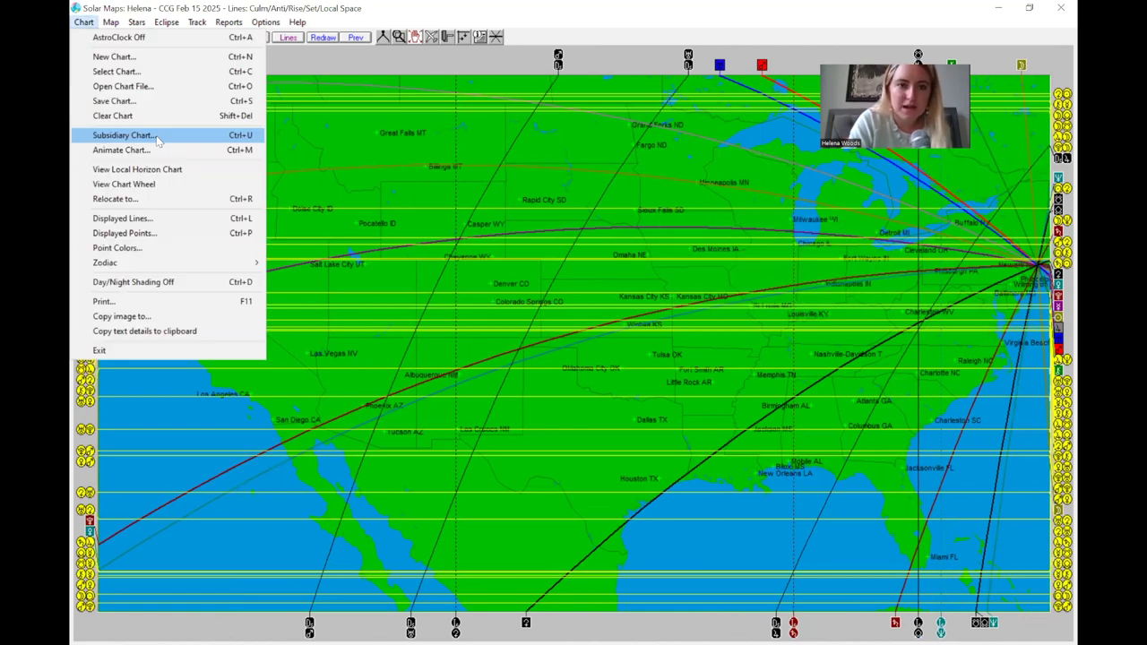
{"action": "left_click", "coordinate": [158, 139]}
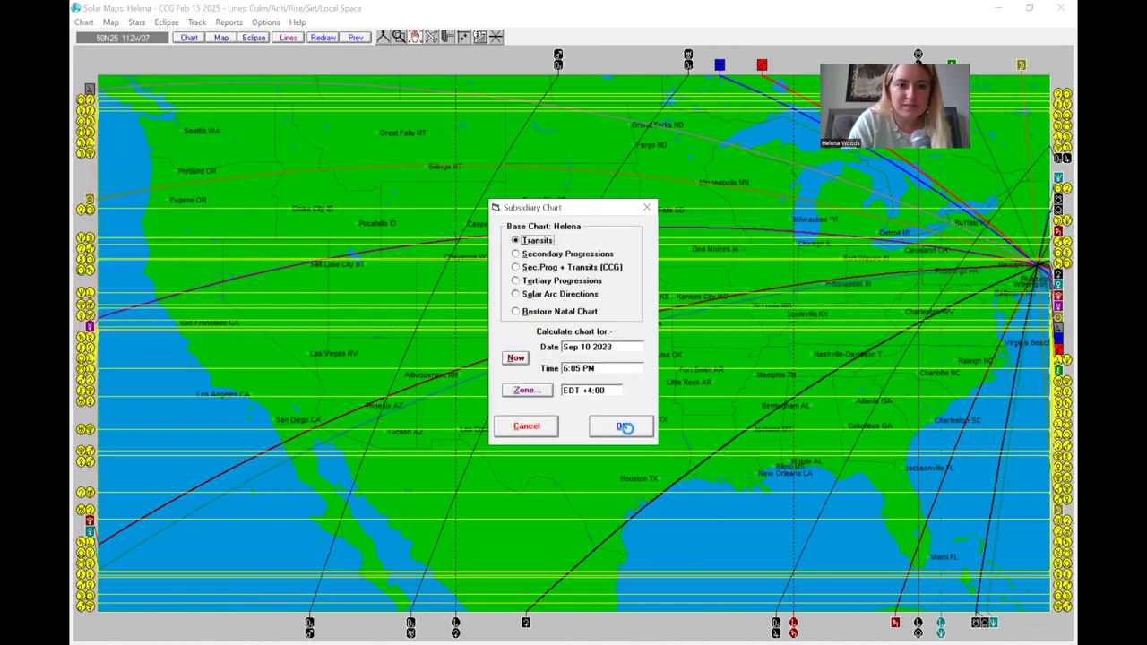
{"action": "left_click", "coordinate": [621, 427]}
Animate the transits chart, advancing it one day at a time from Sep 10 to at least Sep 20 2023
{"action": "left_click", "coordinate": [77, 23]}
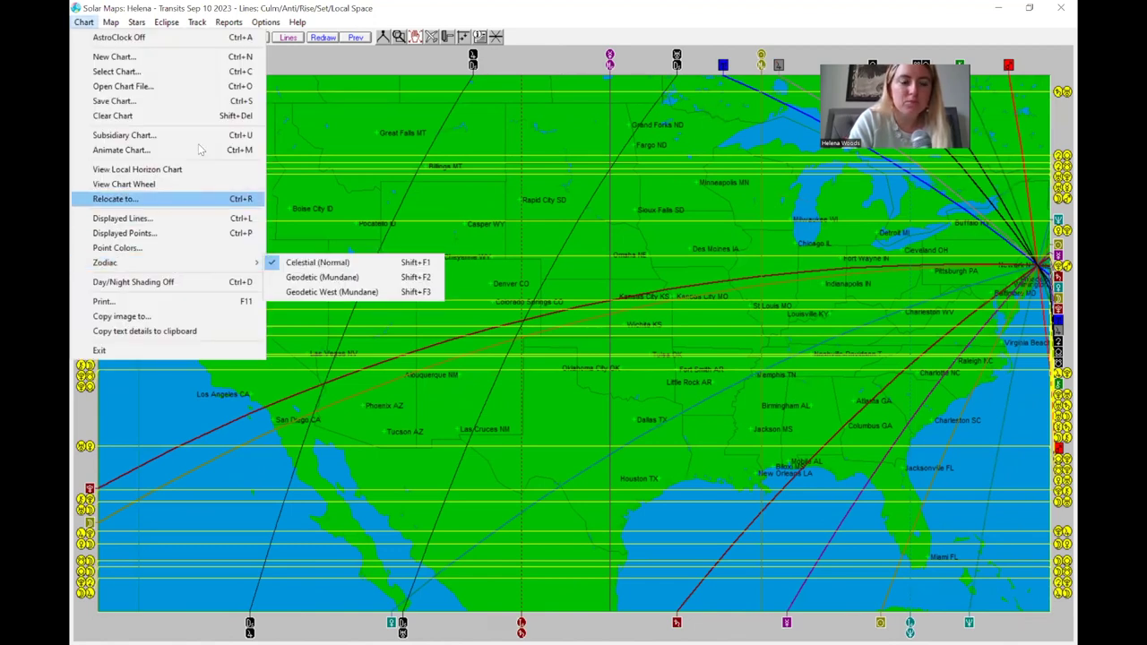
{"action": "left_click", "coordinate": [201, 149]}
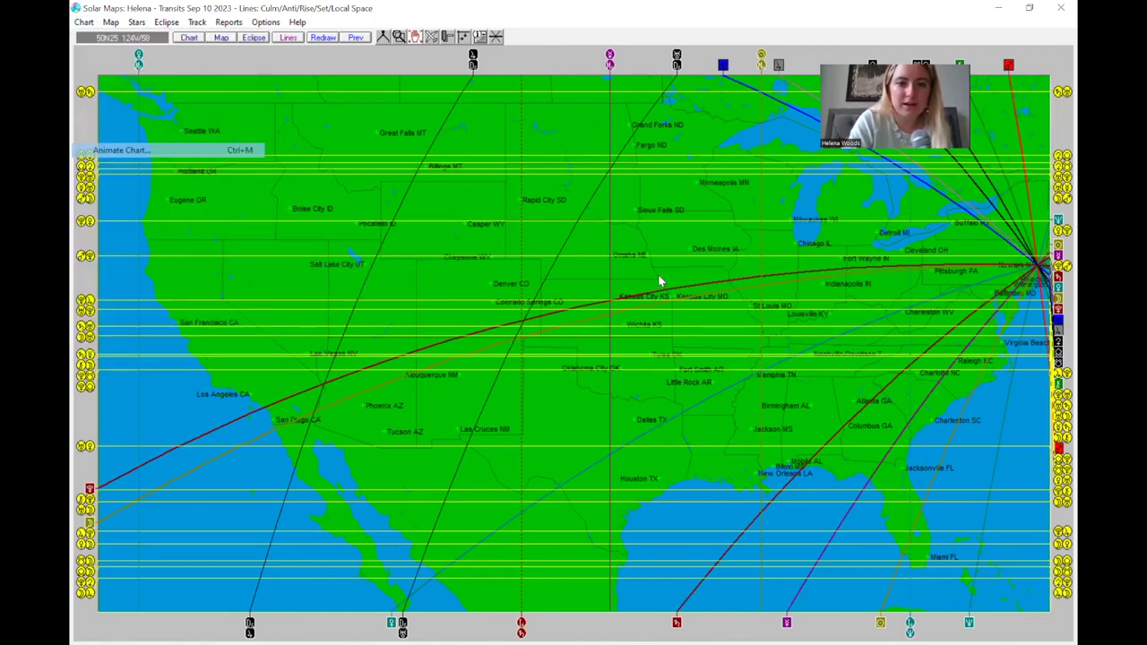
{"action": "left_click", "coordinate": [761, 272]}
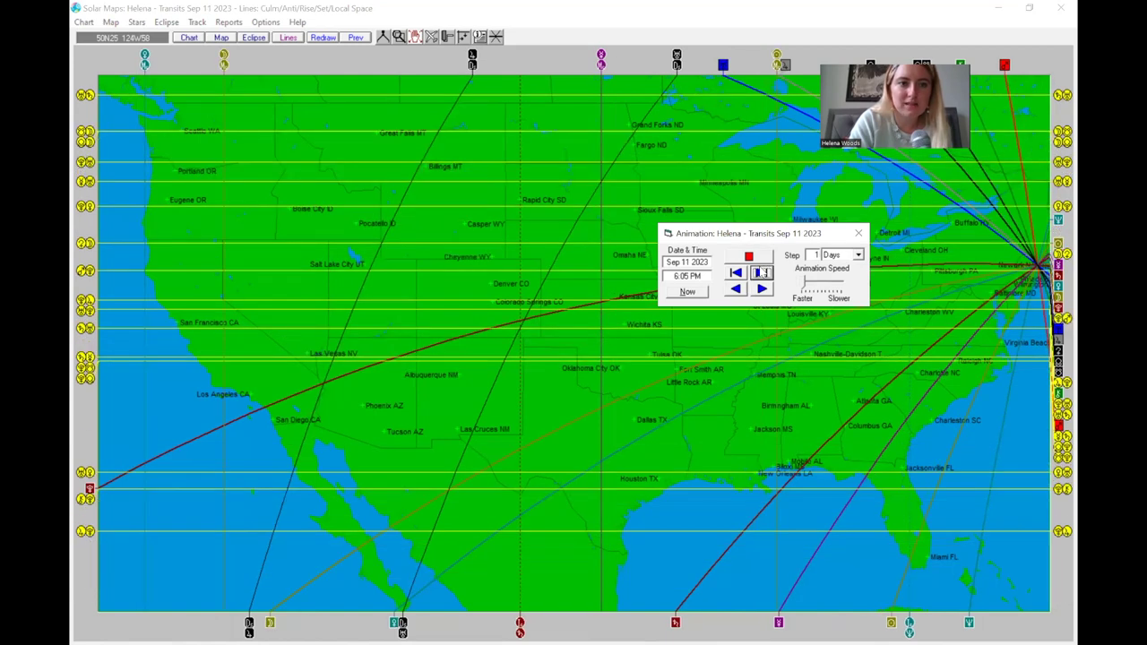
{"action": "left_click", "coordinate": [760, 272]}
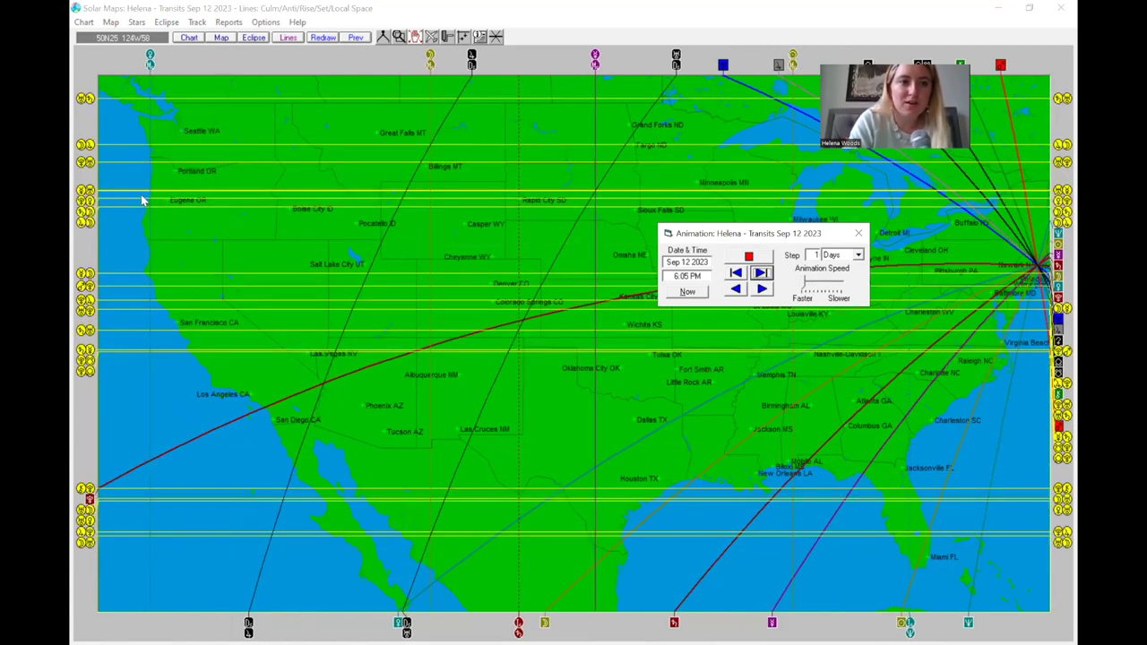
{"action": "left_click", "coordinate": [764, 275]}
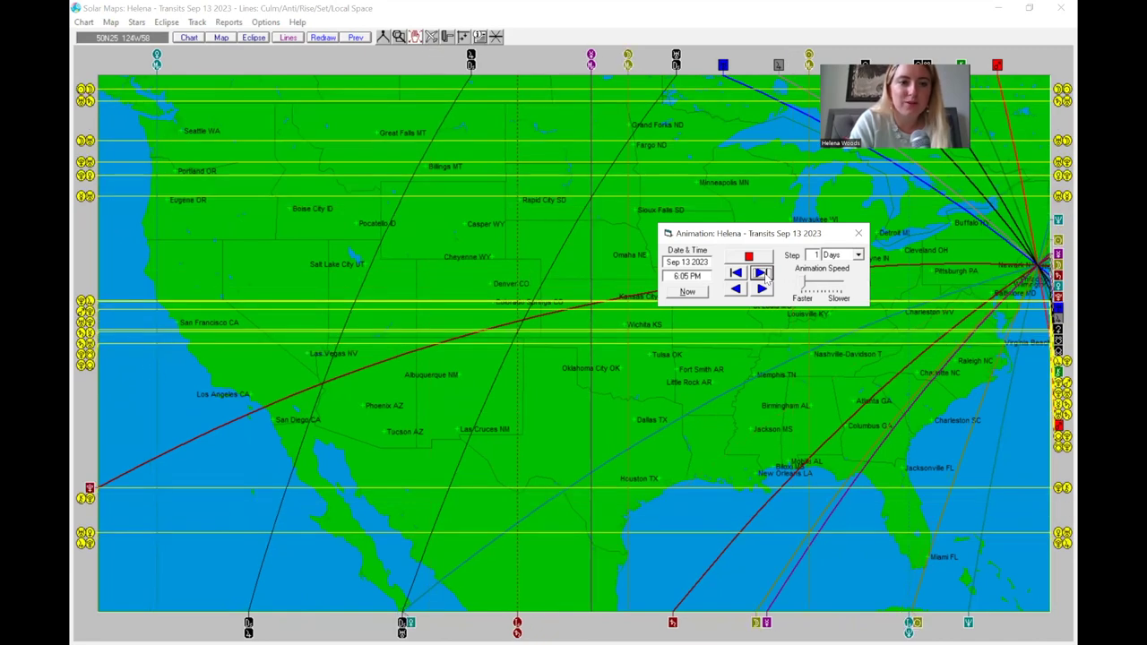
{"action": "left_click", "coordinate": [763, 274]}
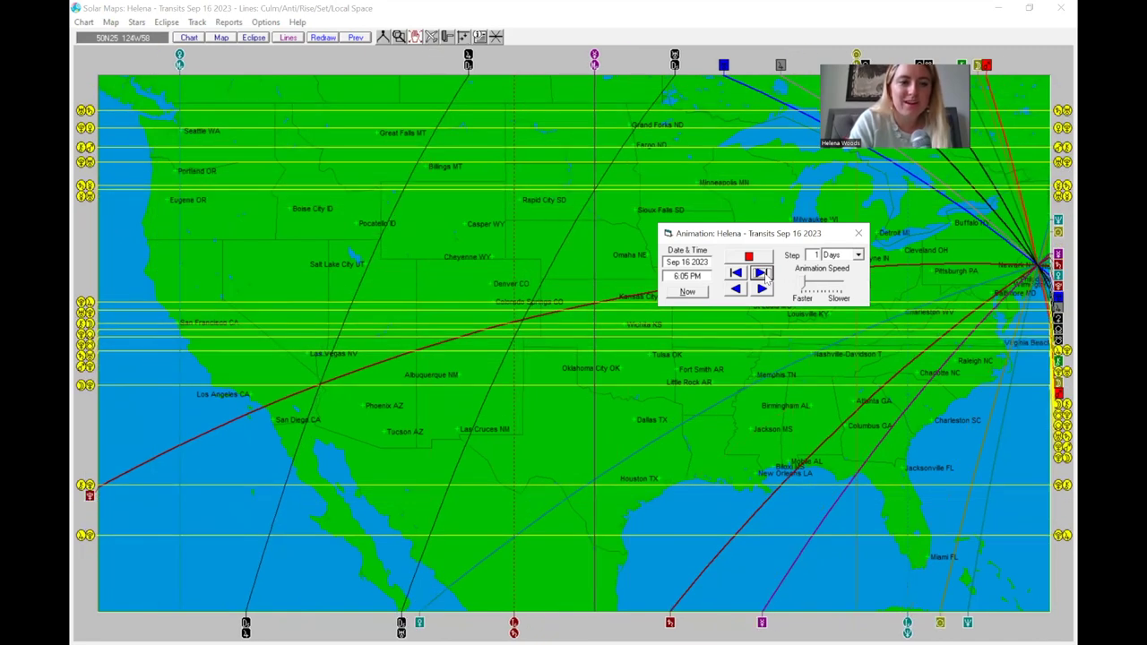
{"action": "left_click", "coordinate": [764, 275]}
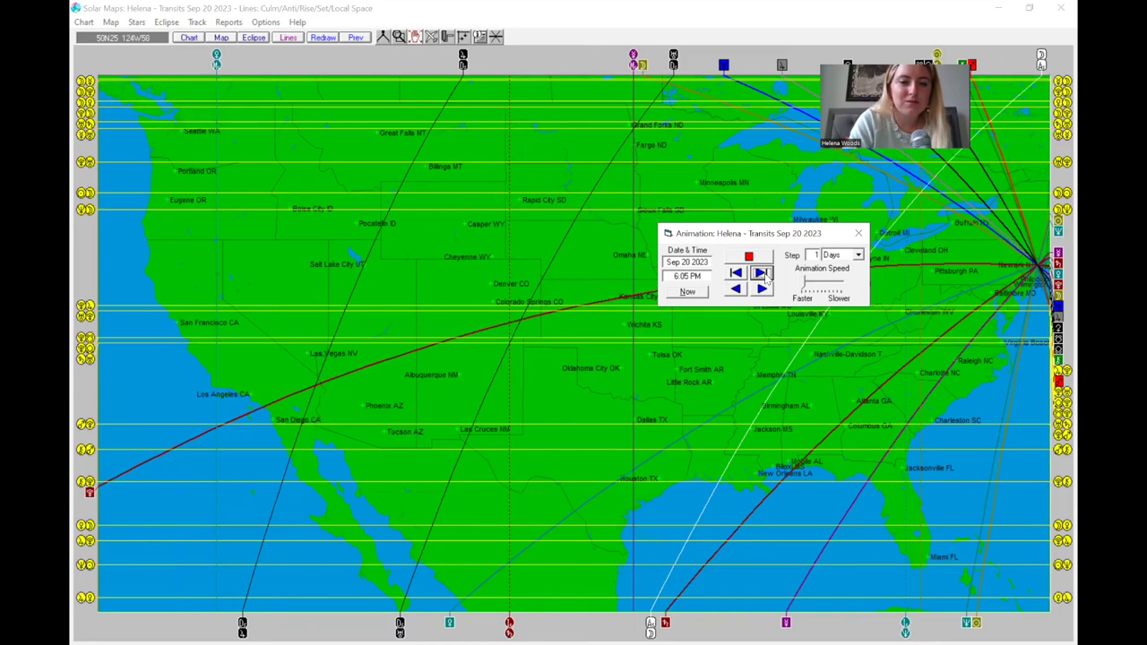
{"action": "left_click", "coordinate": [763, 275]}
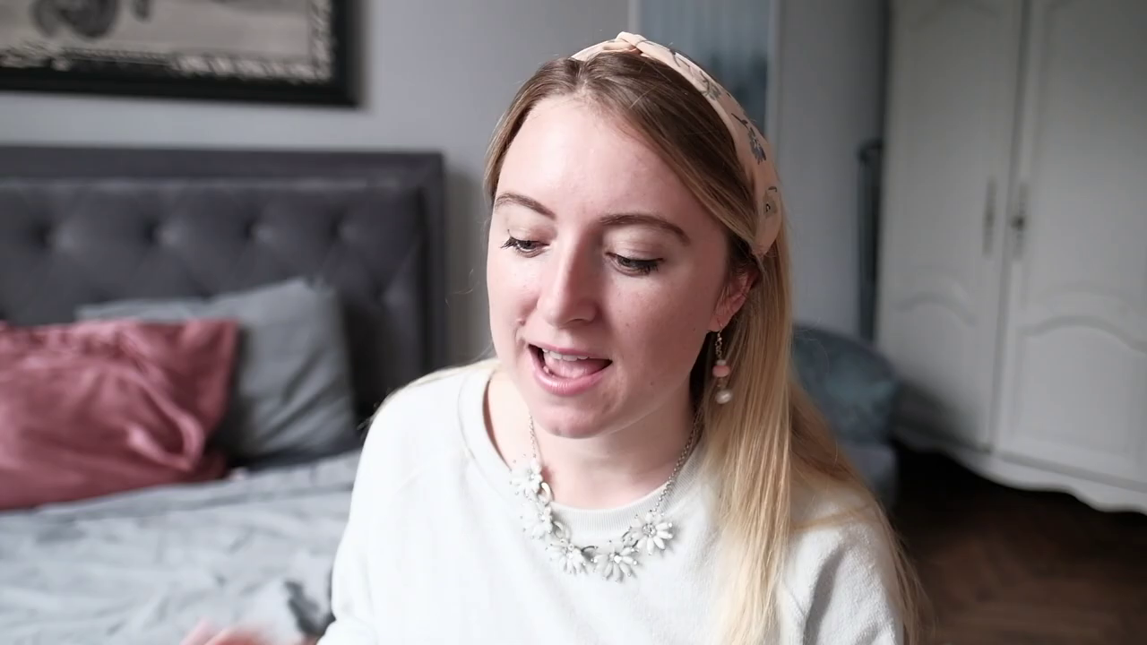
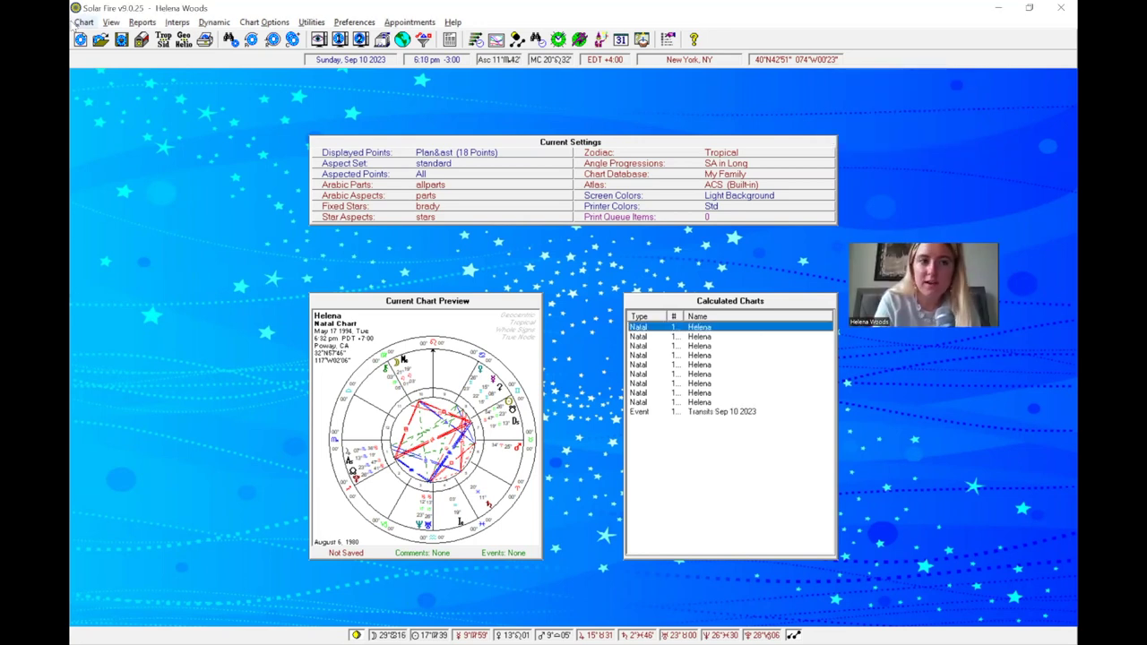
Select the first natal chart in the calculated charts and open the return and ingress settings for it
{"action": "left_click", "coordinate": [106, 27]}
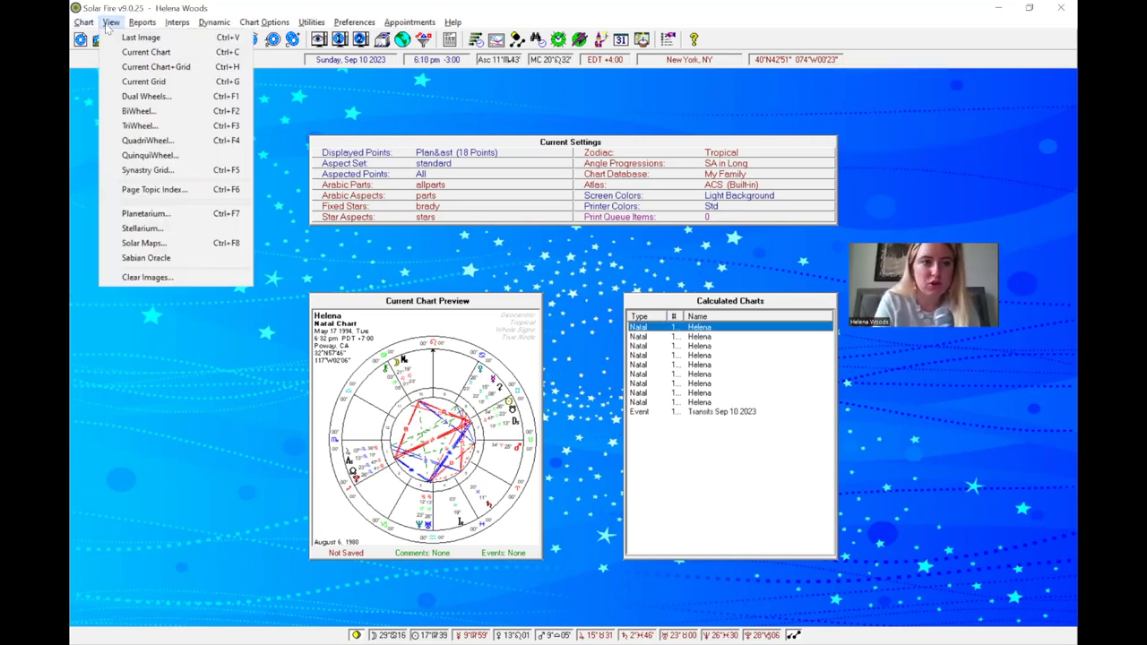
{"action": "mouse_move", "coordinate": [75, 29]}
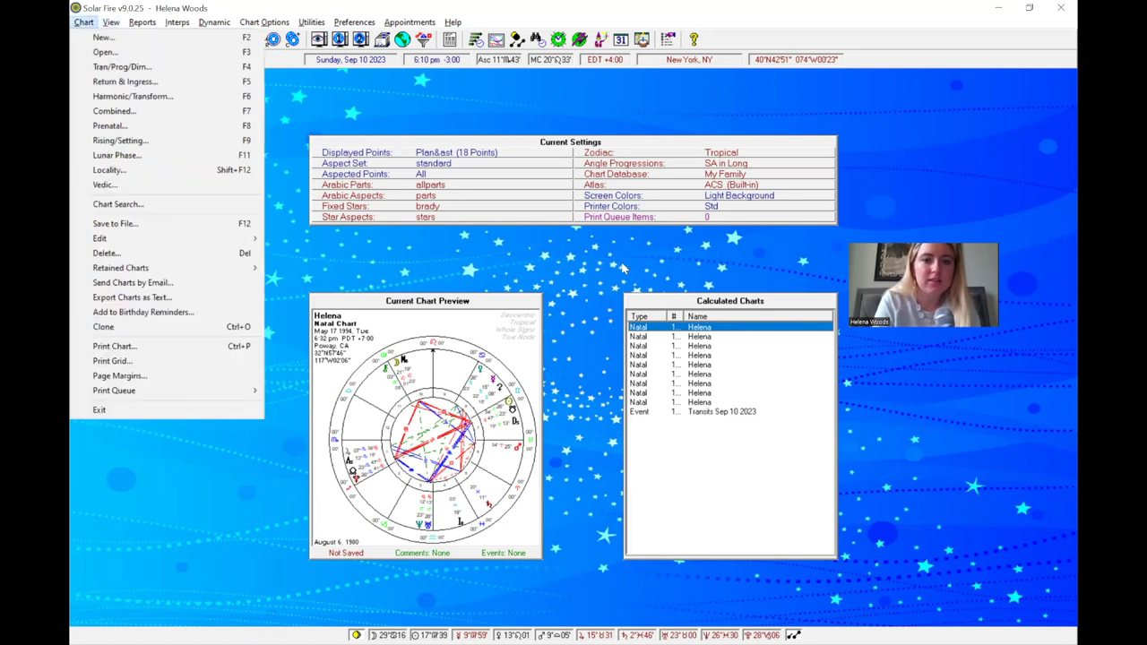
{"action": "left_click", "coordinate": [681, 329]}
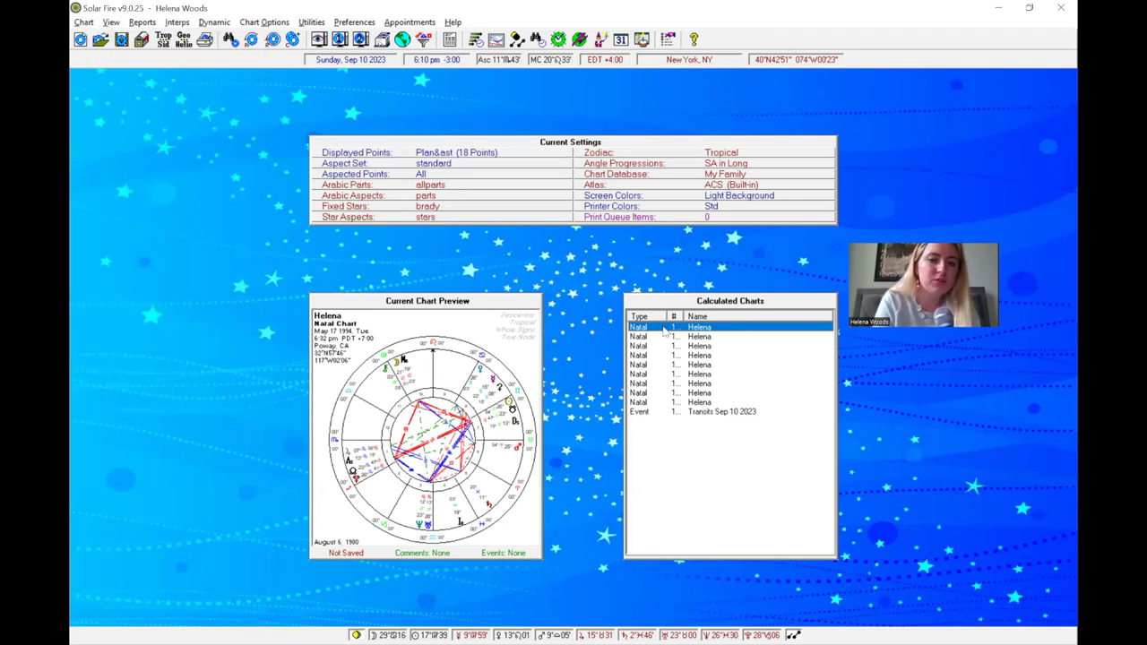
{"action": "left_click", "coordinate": [83, 23]}
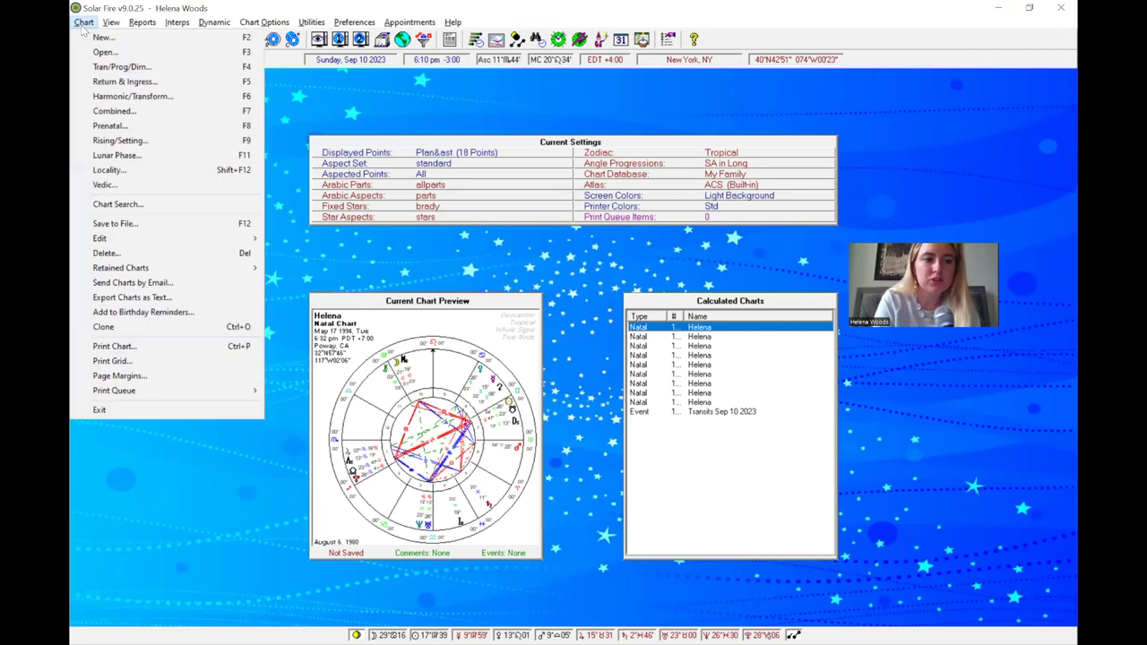
{"action": "left_click", "coordinate": [126, 81]}
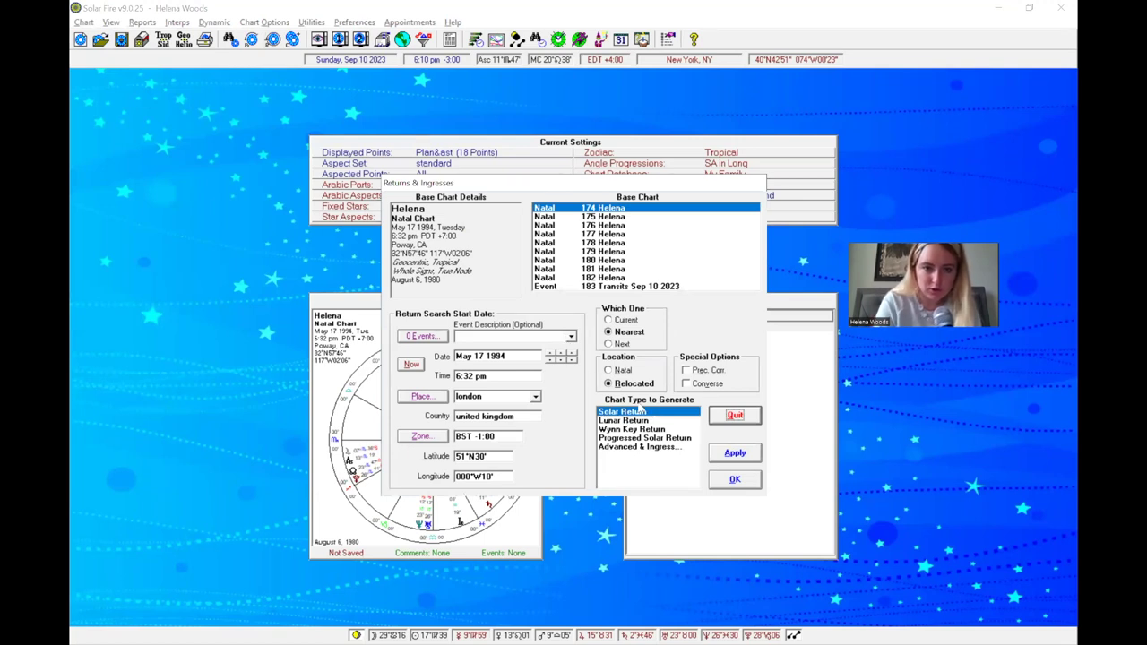
Generate the nearest Solar Return for the natal location, with the search start date's year set to 2023
{"action": "left_click", "coordinate": [518, 356]}
{"action": "left_click", "coordinate": [518, 355]}
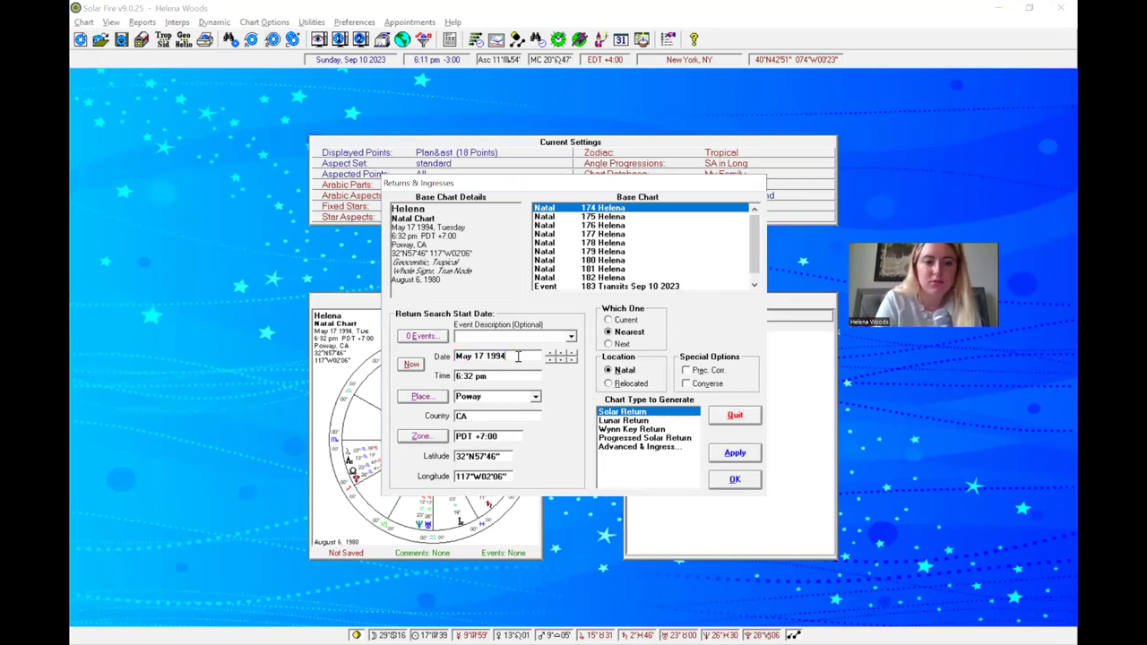
{"action": "key", "text": "BackSpace"}
{"action": "key", "text": "BackSpace"}
{"action": "key", "text": "BackSpace"}
{"action": "key", "text": "BackSpace"}
{"action": "type", "text": "2023"}
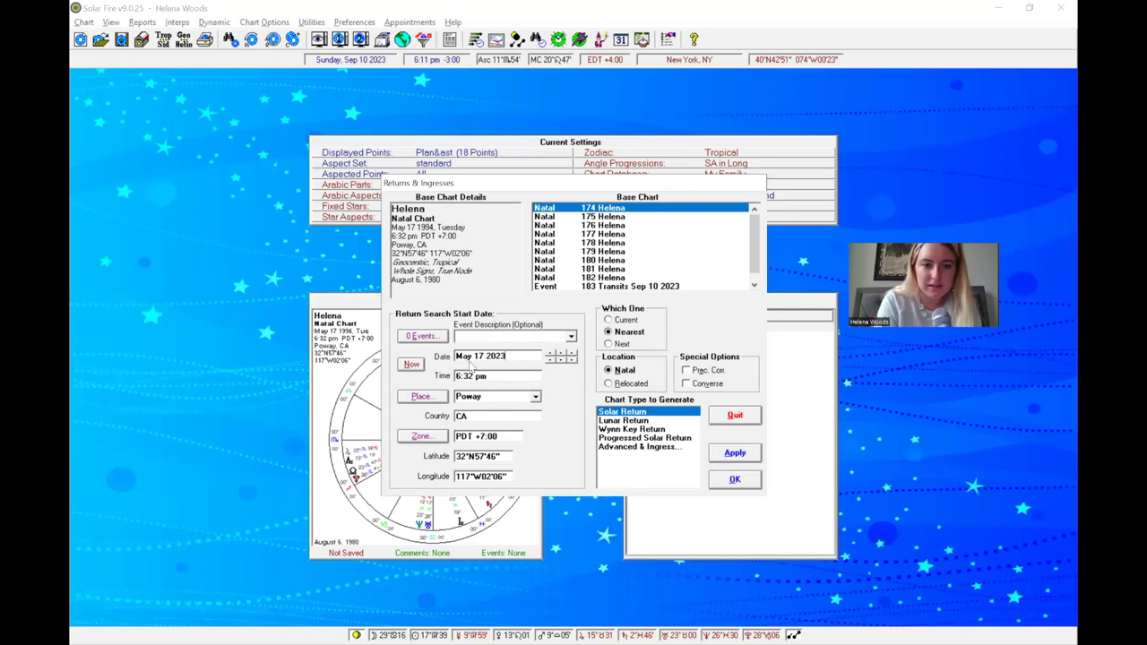
{"action": "left_click", "coordinate": [734, 451]}
View the full wheel of the generated 2023 Solar Return chart
{"action": "left_click", "coordinate": [111, 22]}
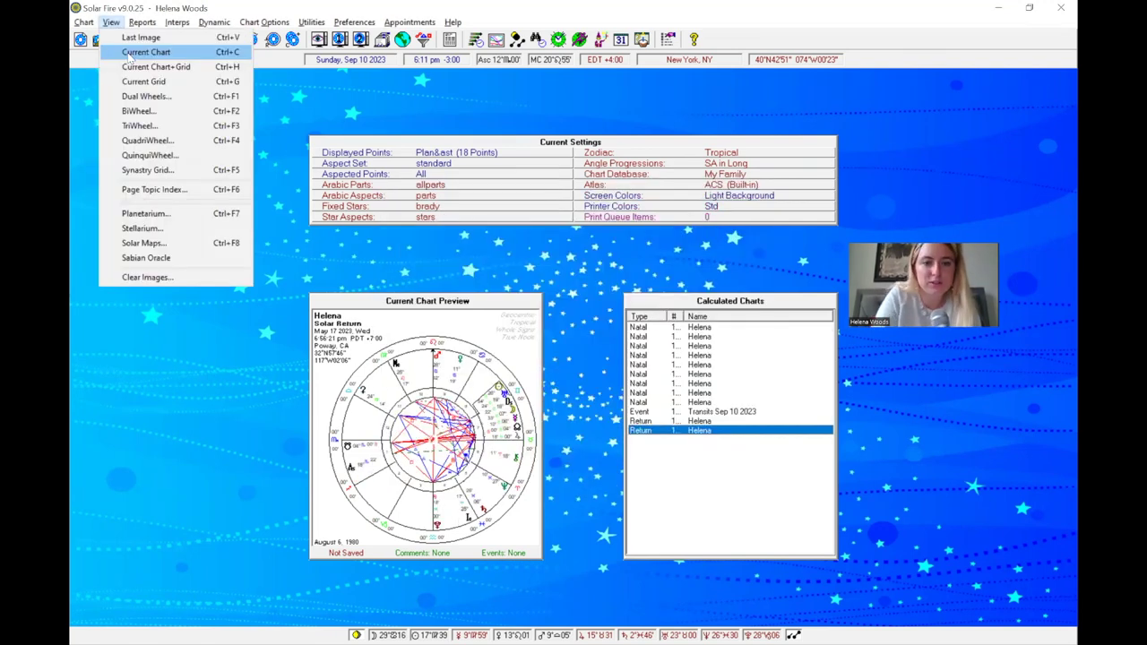
{"action": "left_click", "coordinate": [134, 52]}
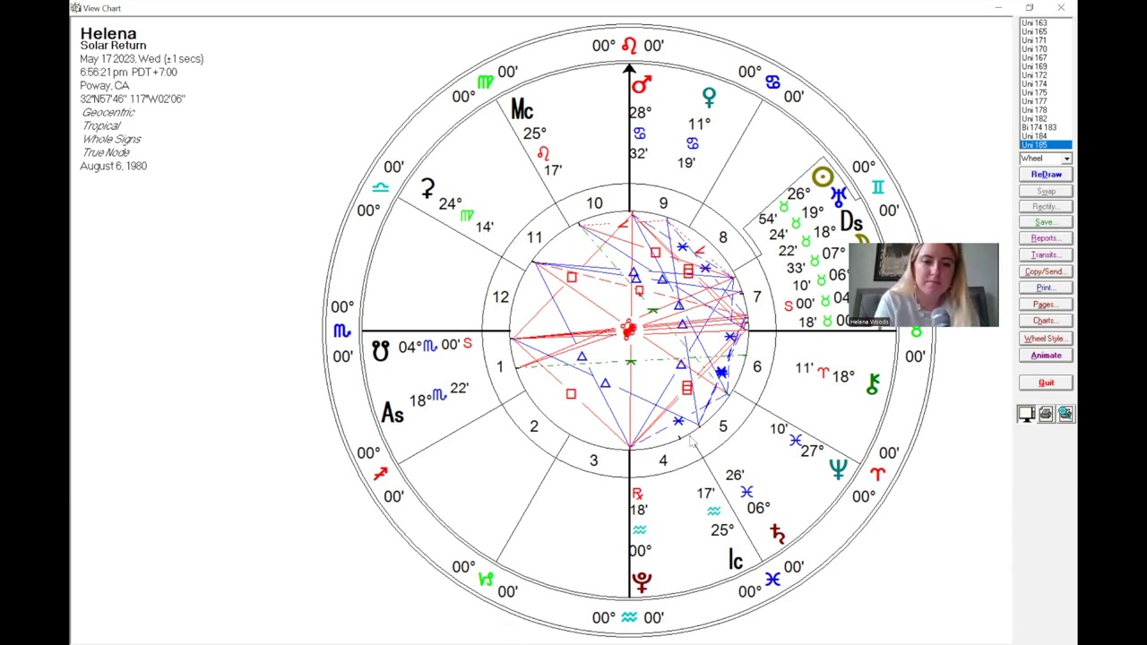
{"action": "key", "text": "Escape"}
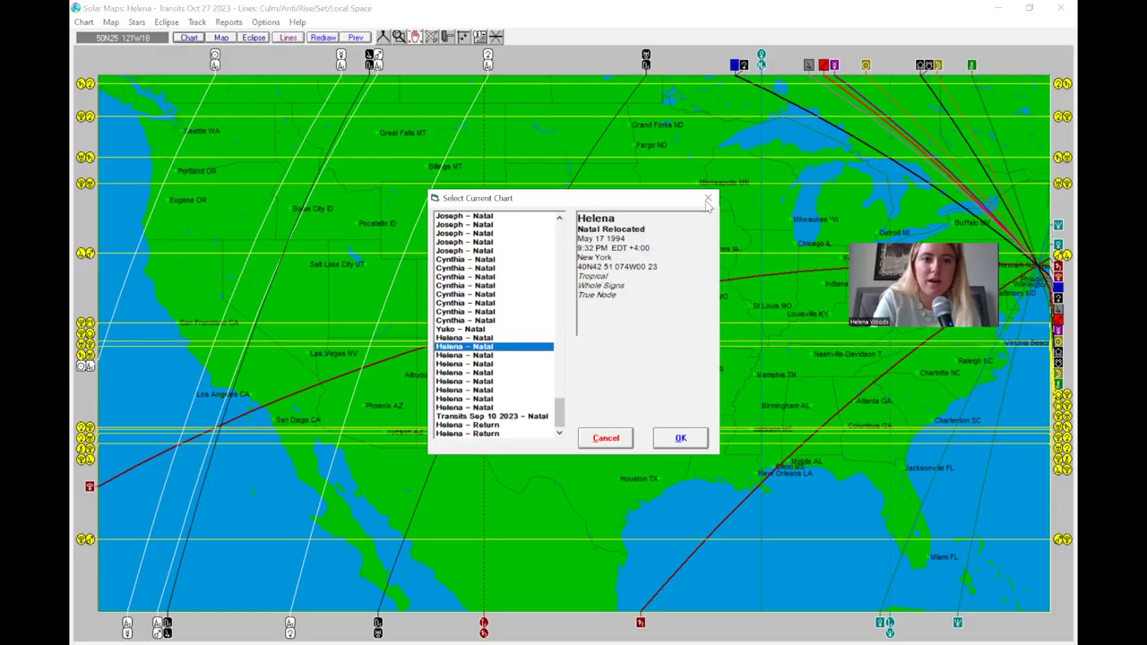
Switch to Solar Maps and load the newest 2023 Sun Return chart as the current chart on the map
{"action": "key", "text": "Return"}
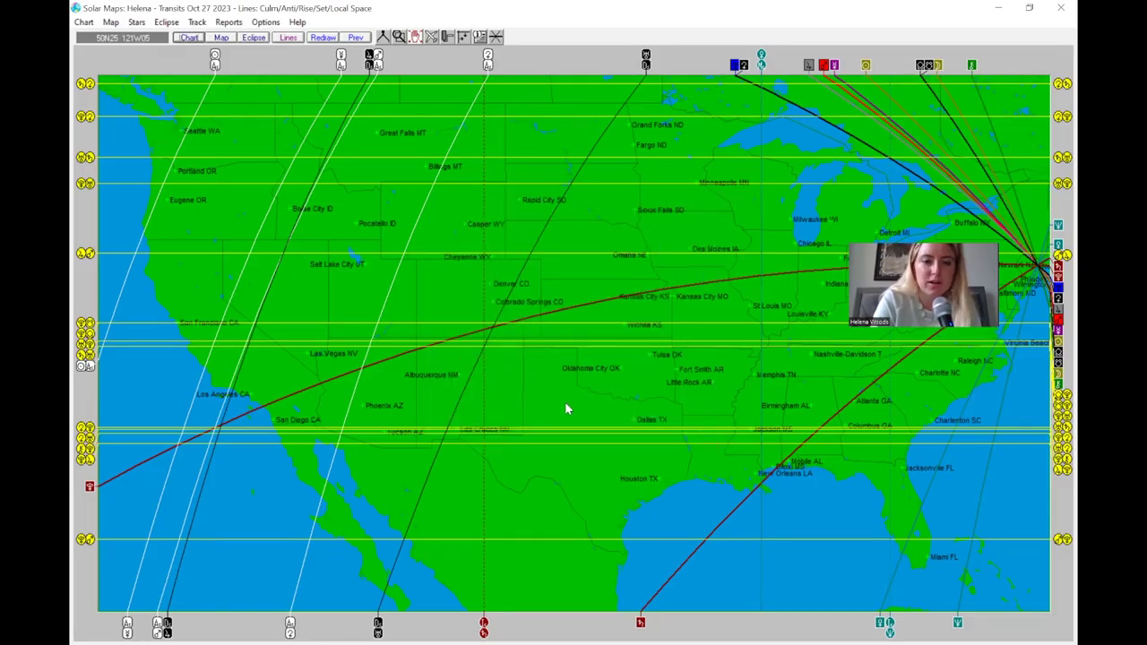
{"action": "left_click", "coordinate": [495, 433]}
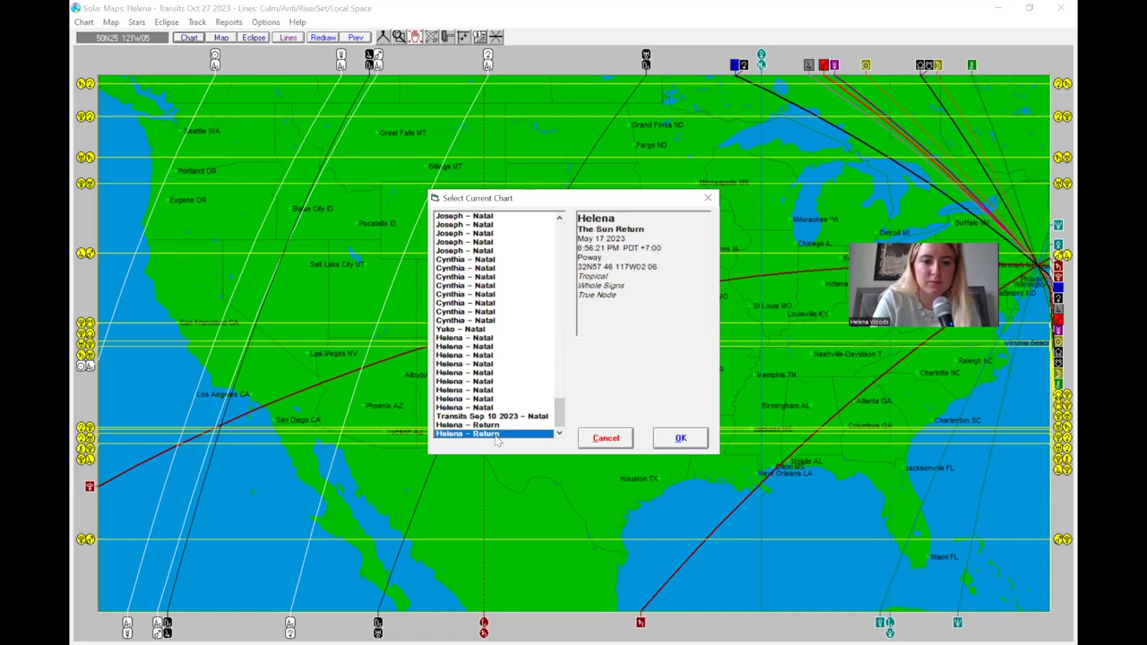
{"action": "left_click", "coordinate": [683, 439]}
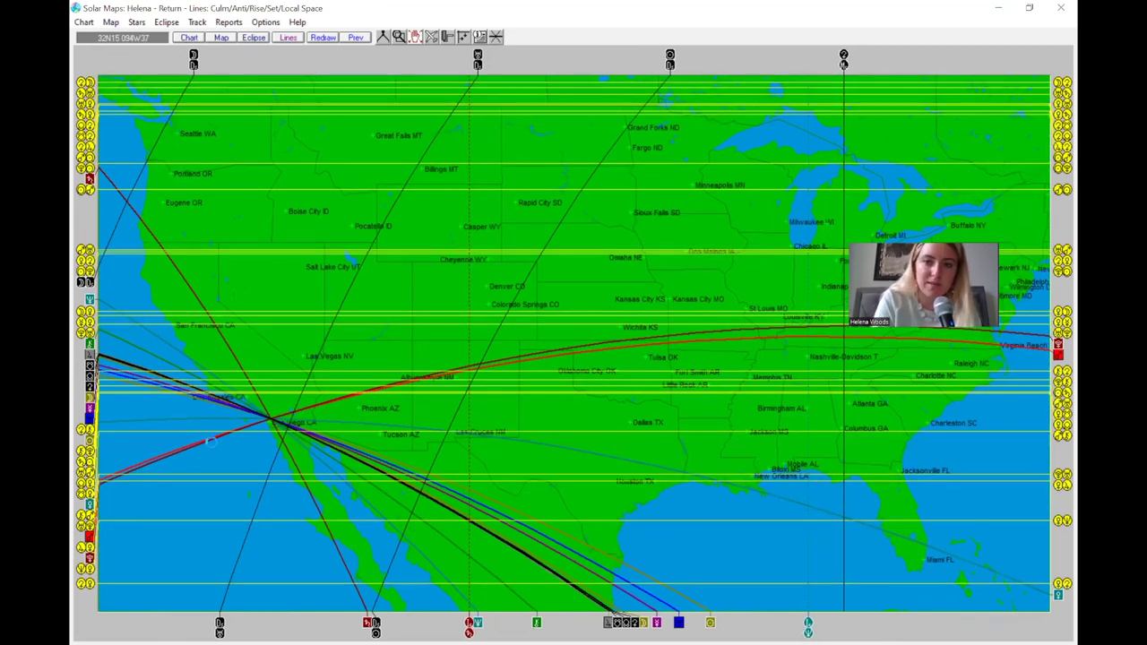
{"action": "key", "text": "Right"}
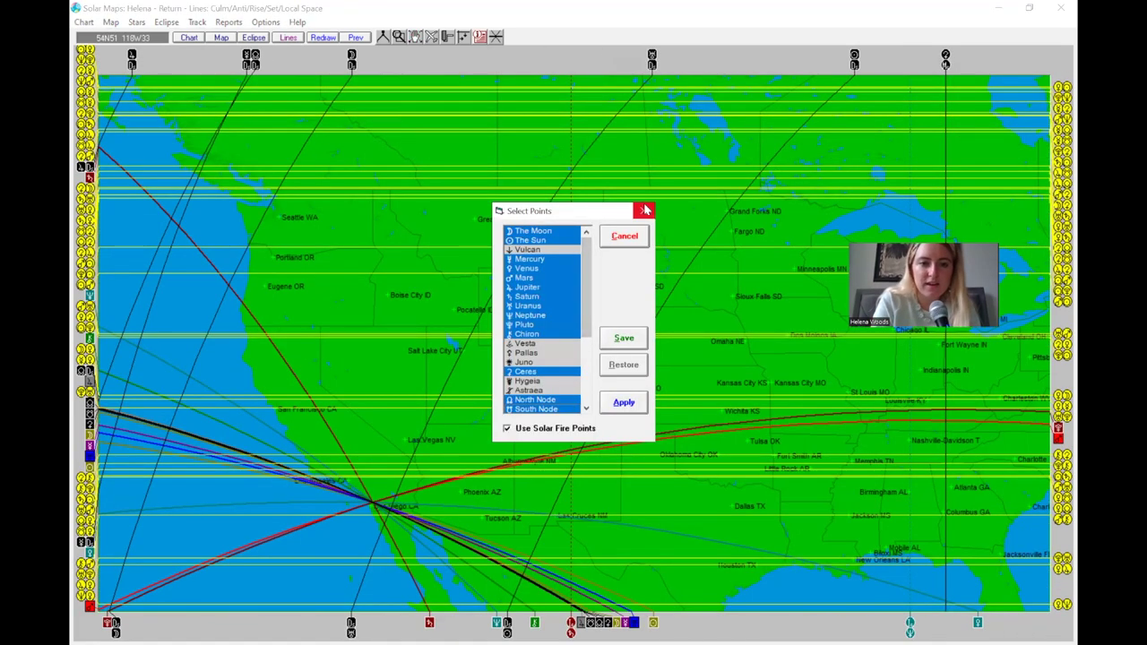
Review the displayed points list for the return map, from the planets through the asteroids and nodes to Eris
{"action": "key", "text": "Escape"}
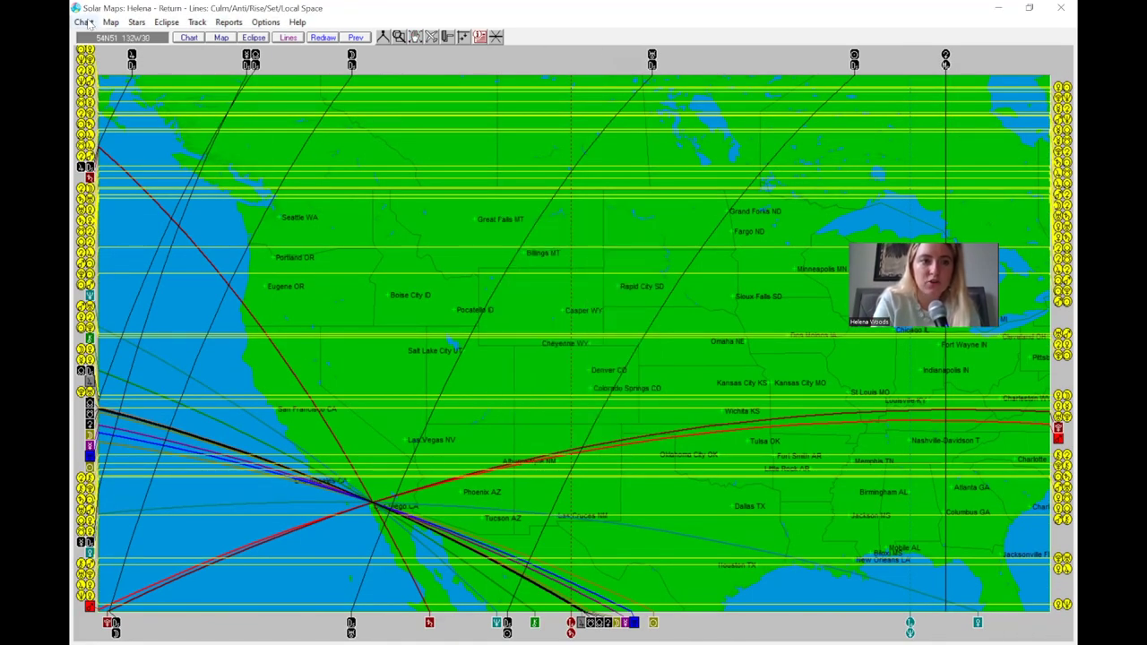
{"action": "left_click", "coordinate": [84, 21]}
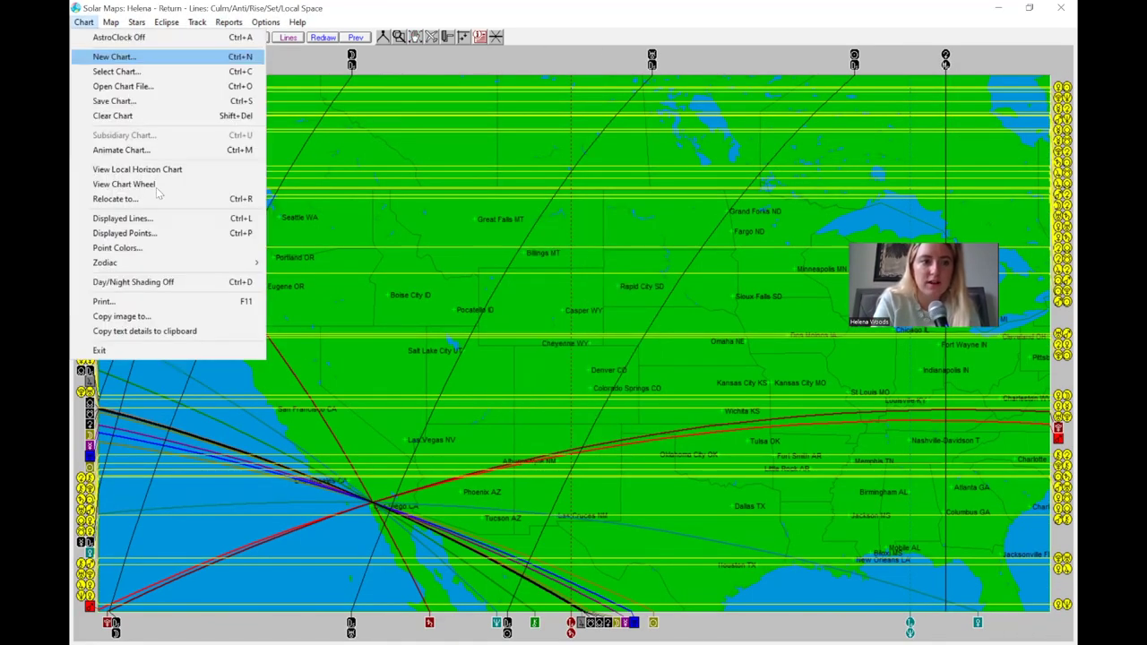
{"action": "left_click", "coordinate": [159, 235]}
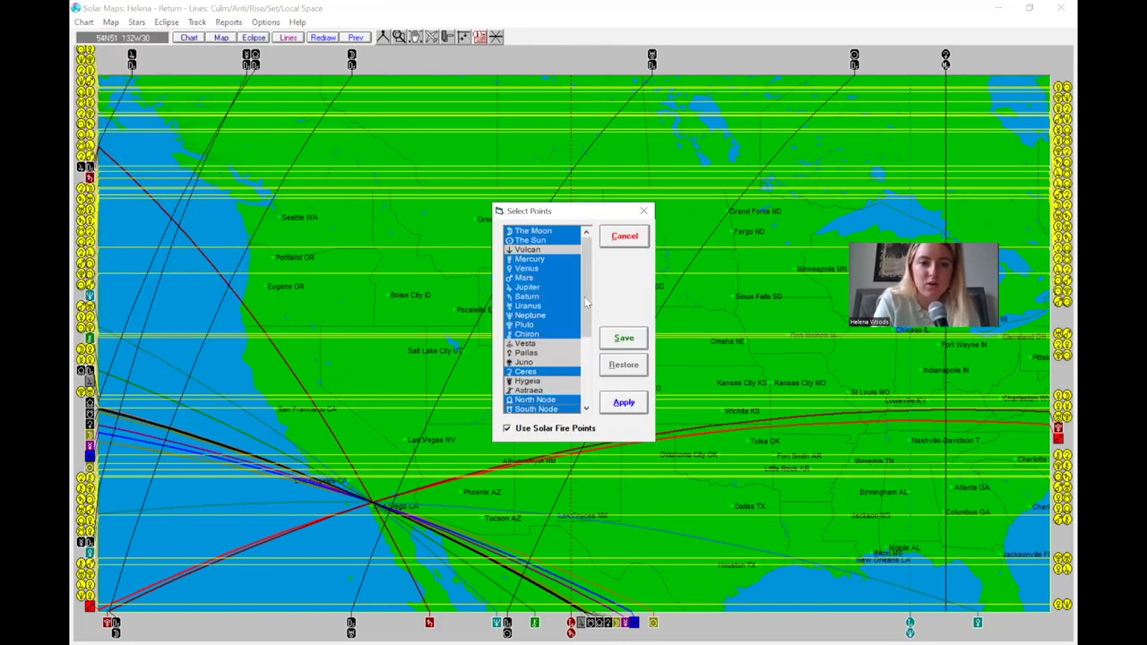
{"action": "left_click_drag", "start_coordinate": [586, 303], "coordinate": [585, 327]}
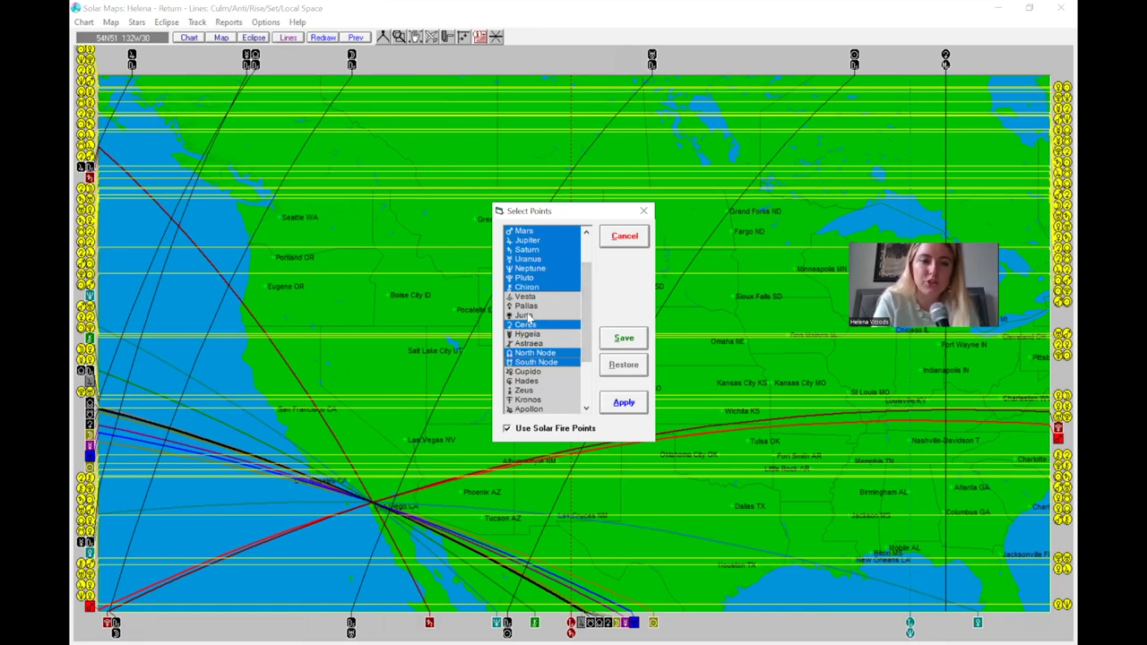
{"action": "left_click_drag", "start_coordinate": [586, 334], "coordinate": [582, 375]}
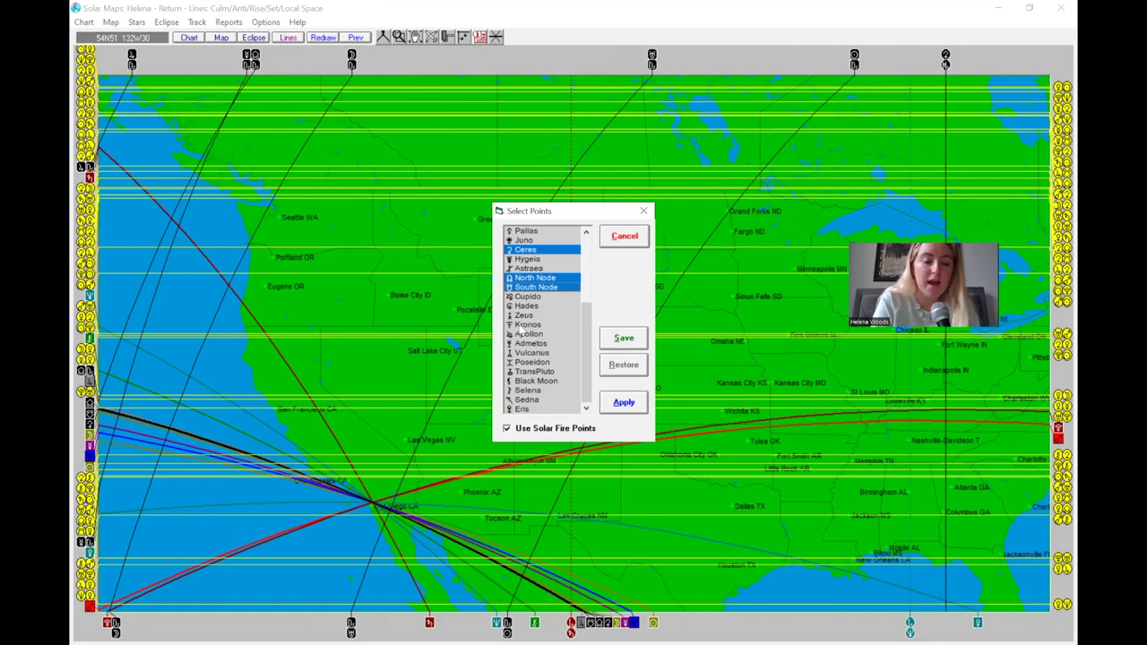
{"action": "scroll", "coordinate": [557, 384], "scroll_direction": "up", "scroll_amount": 3}
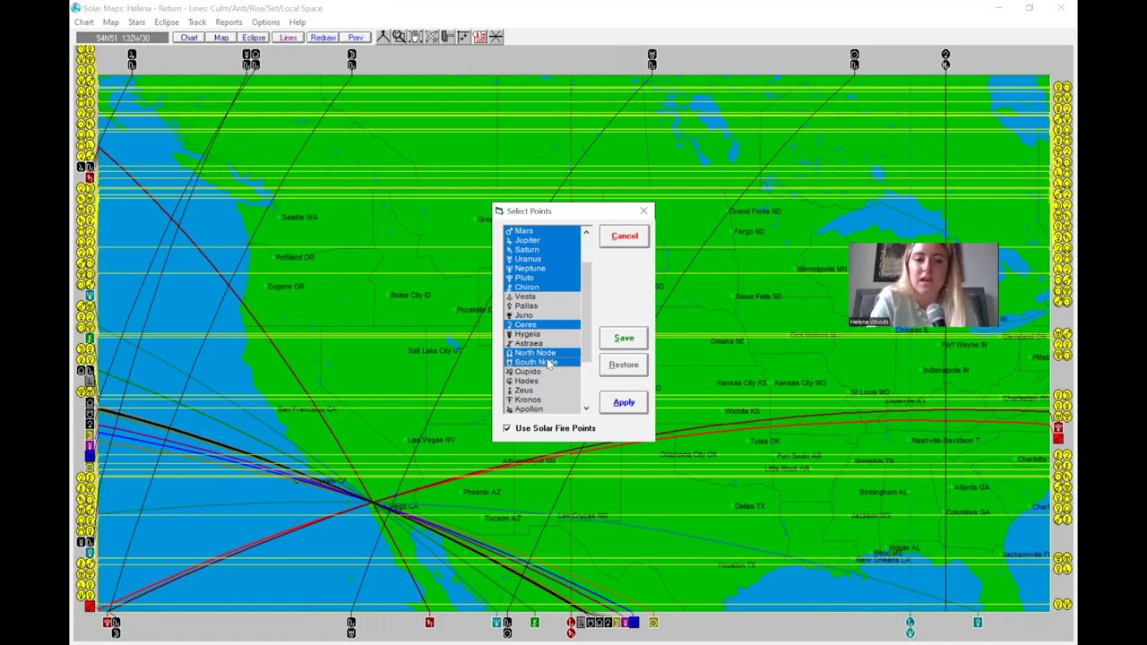
{"action": "left_click", "coordinate": [643, 213]}
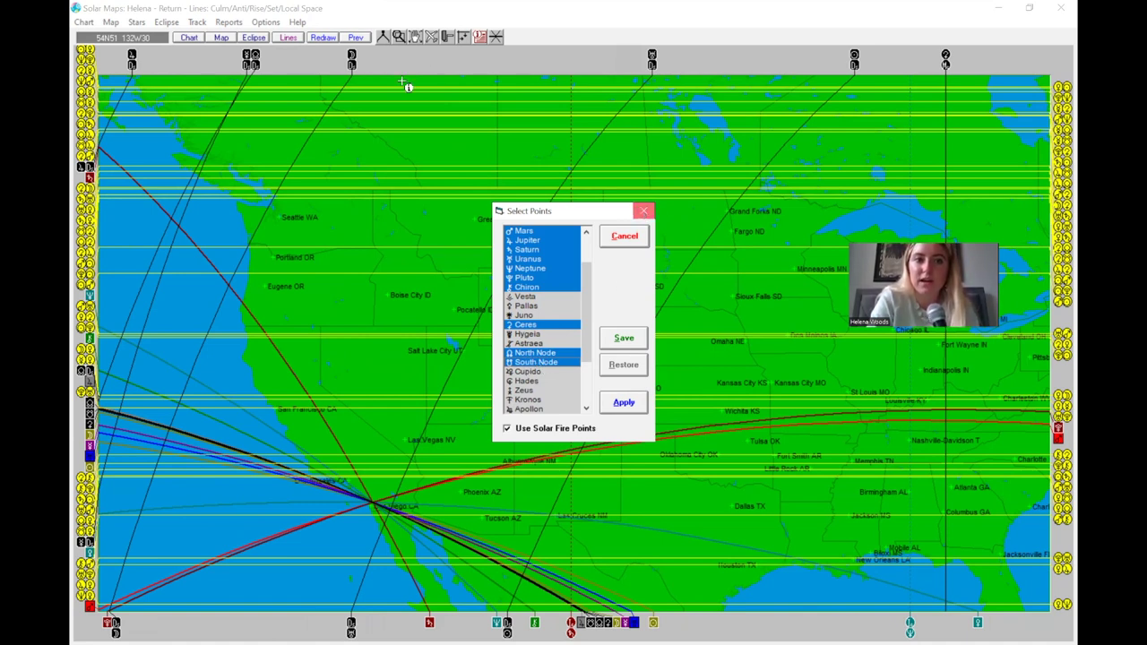
Read the interpretations of the Venus Setting/Moon Lower and Jupiter Rising/Ceres Setting paran latitude lines over the United States
{"action": "left_click_drag", "start_coordinate": [583, 300], "coordinate": [455, 237]}
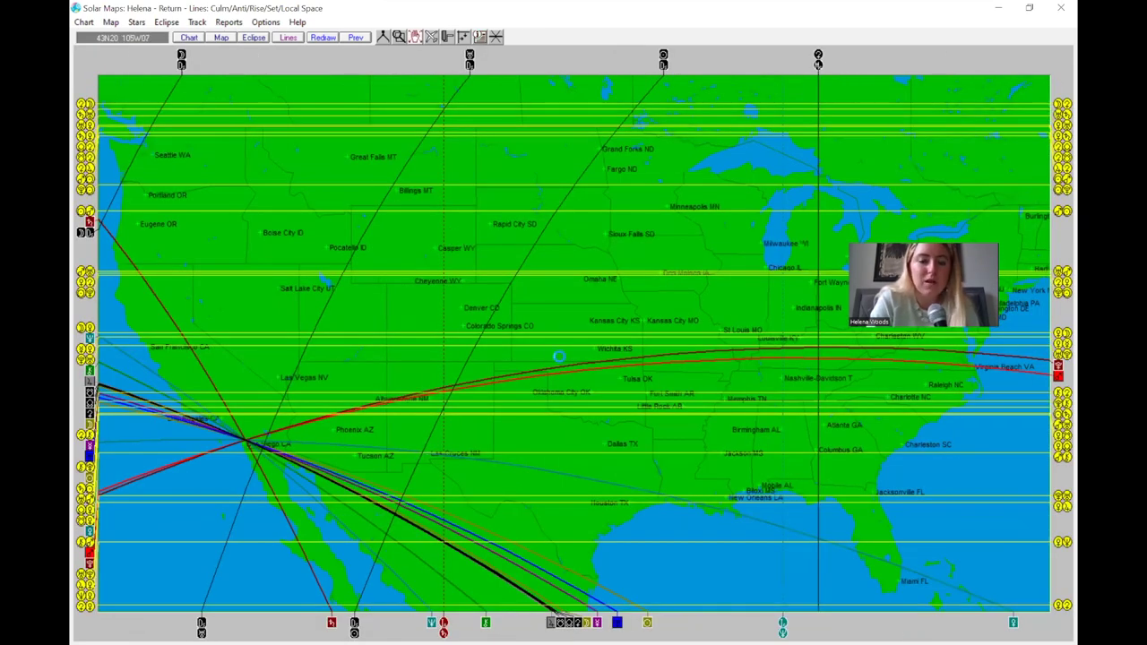
{"action": "left_click_drag", "start_coordinate": [794, 479], "coordinate": [717, 415]}
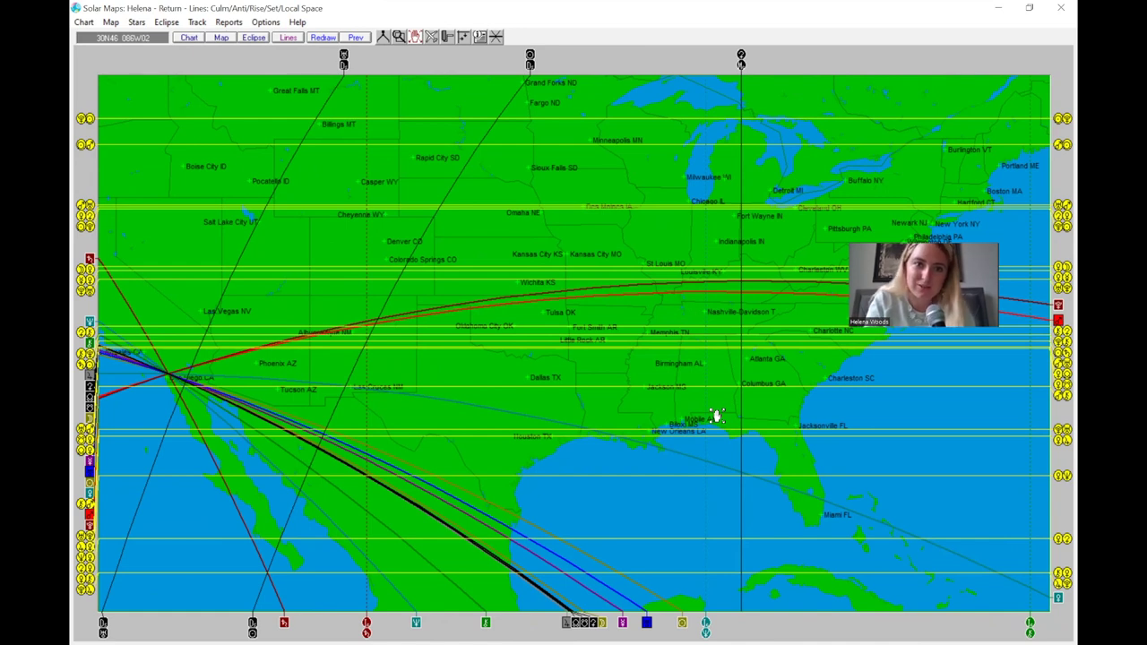
{"action": "left_click_drag", "start_coordinate": [717, 416], "coordinate": [842, 487]}
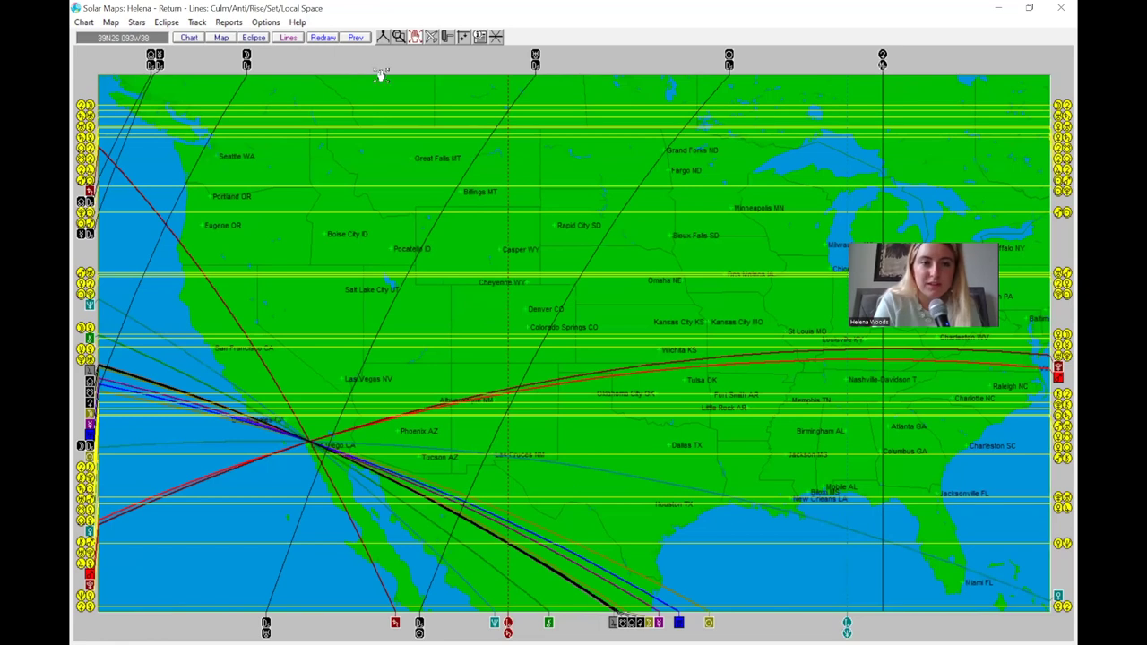
{"action": "left_click", "coordinate": [452, 54]}
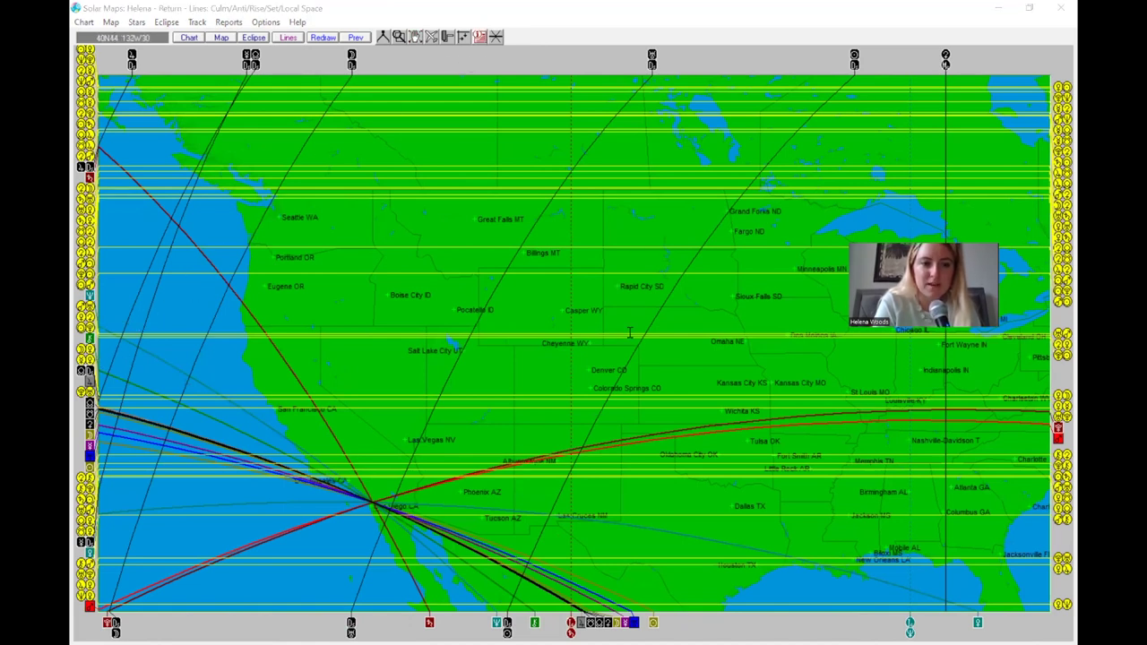
{"action": "left_click", "coordinate": [533, 296]}
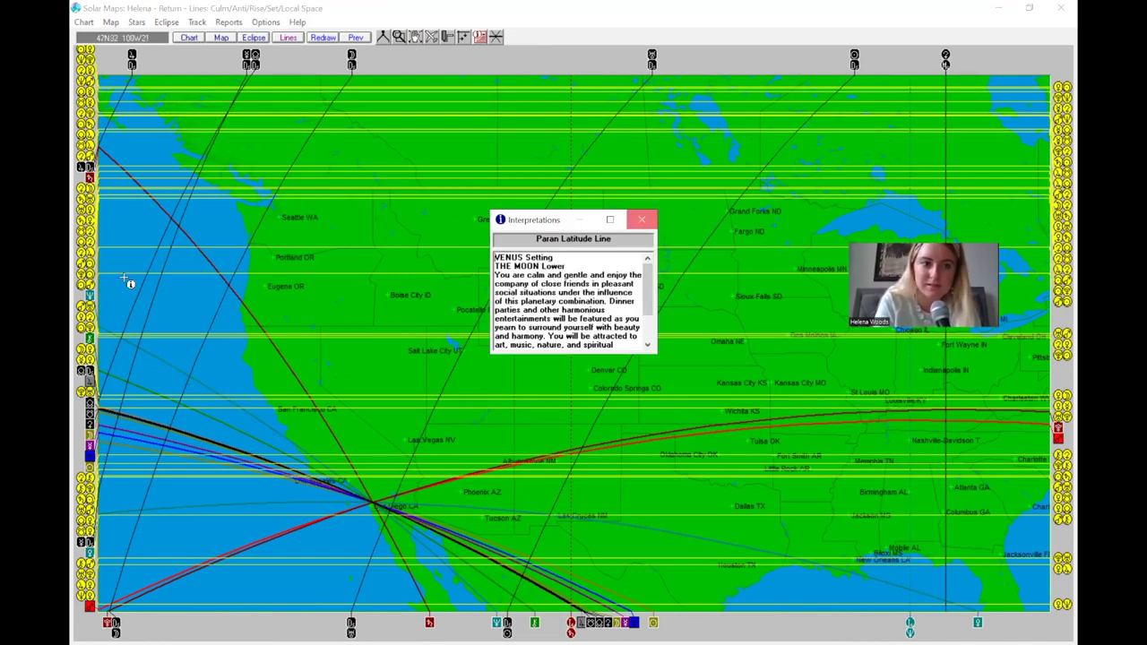
{"action": "left_click", "coordinate": [99, 255]}
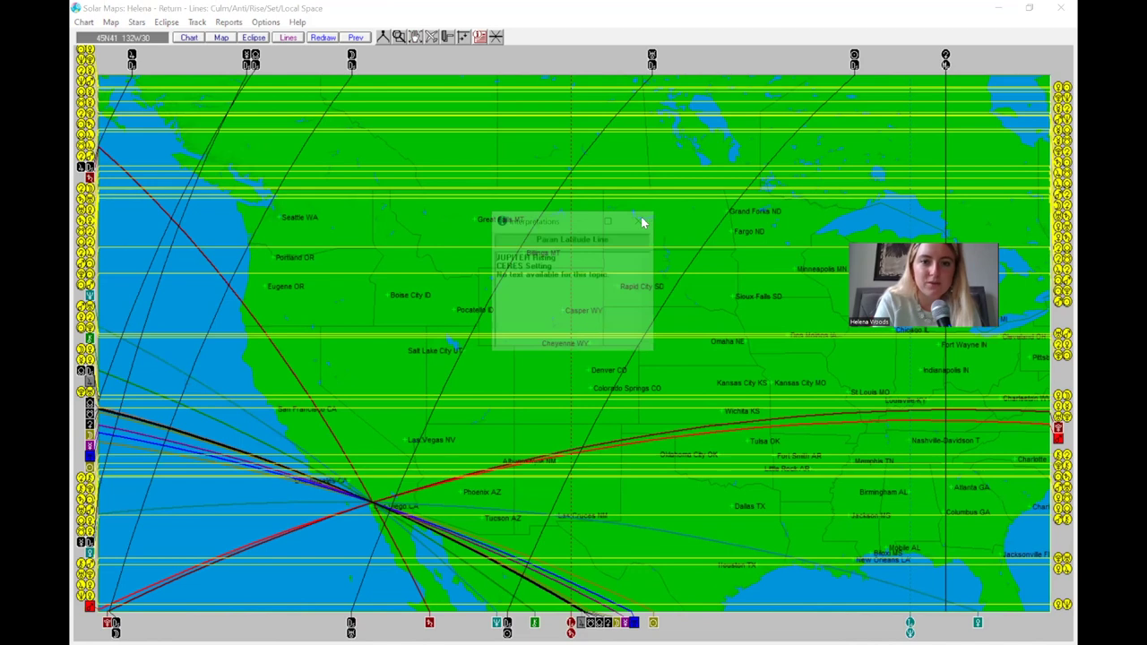
{"action": "left_click", "coordinate": [642, 221]}
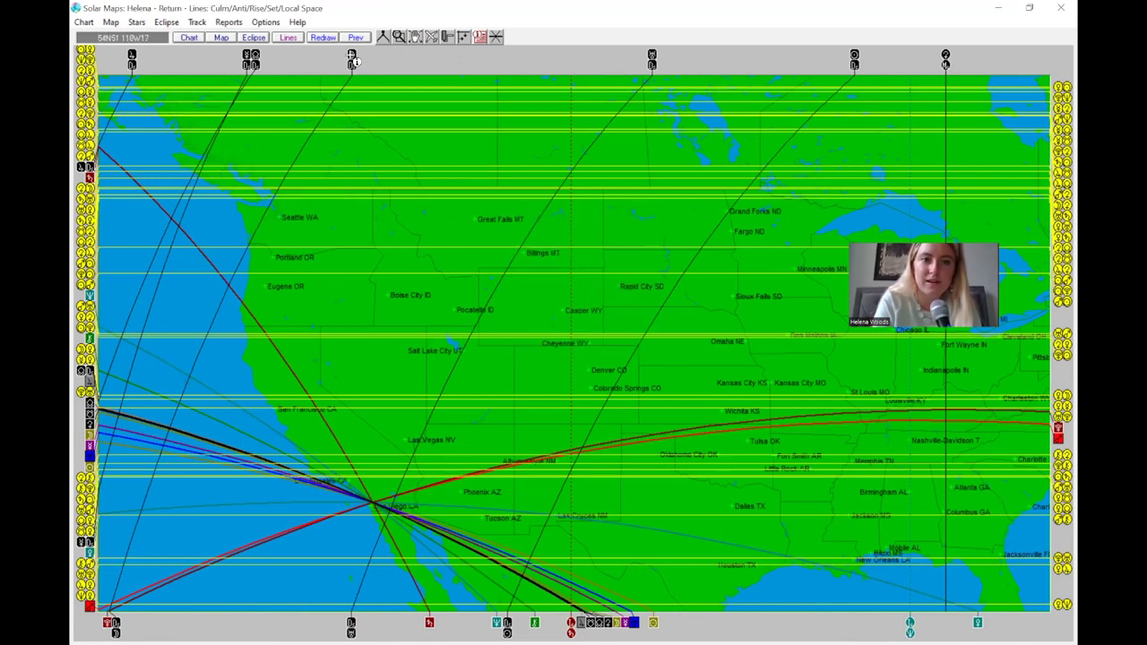
Read the interpretation of the return chart's Moon Set line
{"action": "left_click", "coordinate": [351, 59]}
{"action": "scroll", "coordinate": [654, 278], "scroll_direction": "down", "scroll_amount": 6}
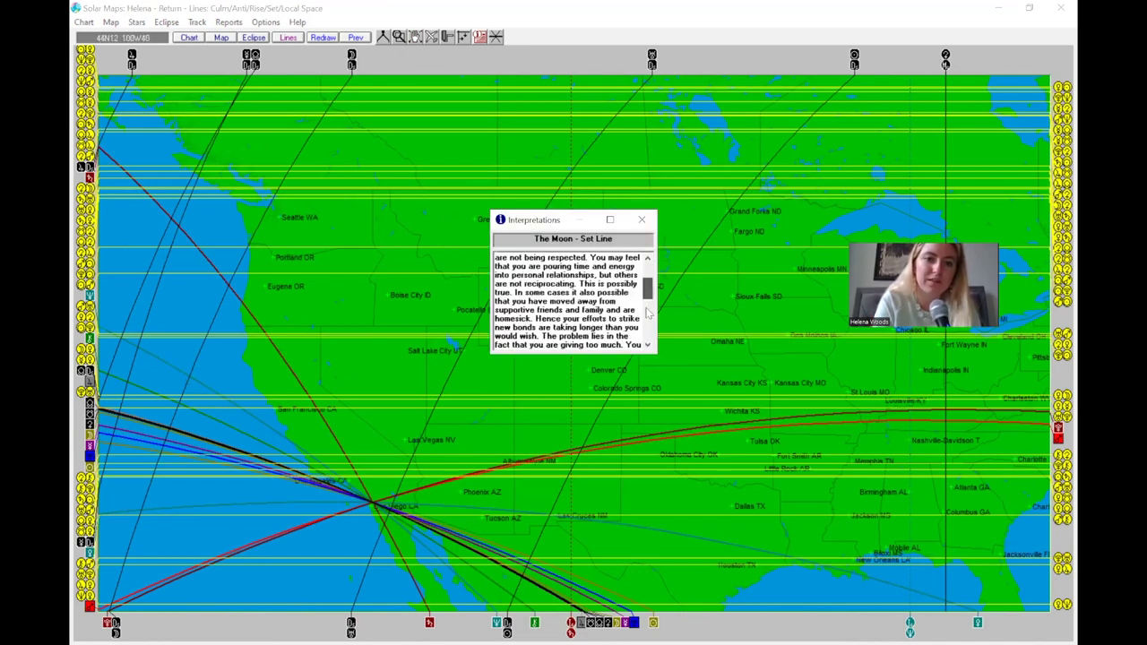
{"action": "left_click", "coordinate": [639, 220]}
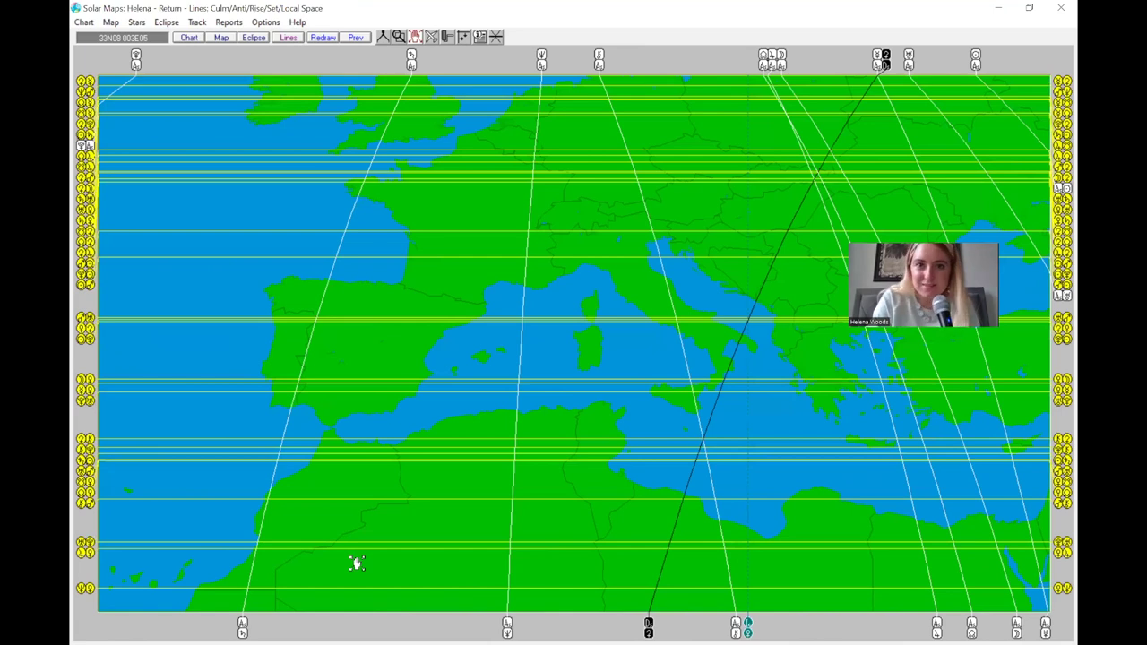
Examine the return chart's lines over Europe and the Mediterranean and over the United States
{"action": "left_click", "coordinate": [357, 563]}
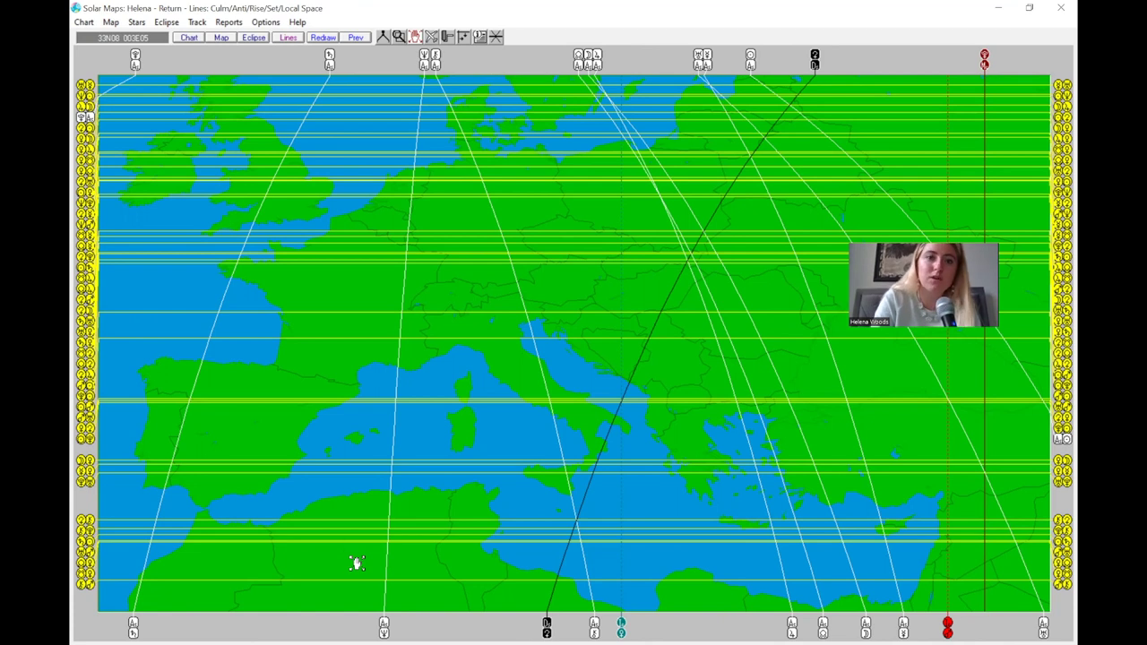
{"action": "left_click_drag", "start_coordinate": [356, 563], "coordinate": [734, 515]}
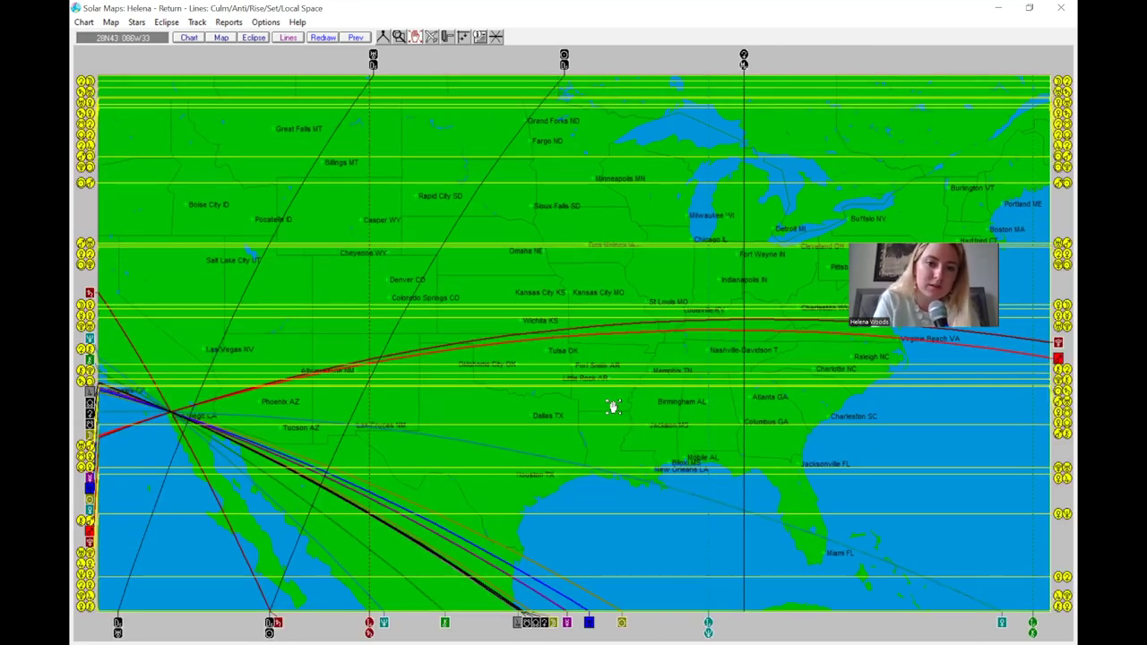
{"action": "scroll", "coordinate": [669, 108], "scroll_direction": "down", "scroll_amount": 1}
{"action": "left_click_drag", "start_coordinate": [587, 179], "coordinate": [657, 252]}
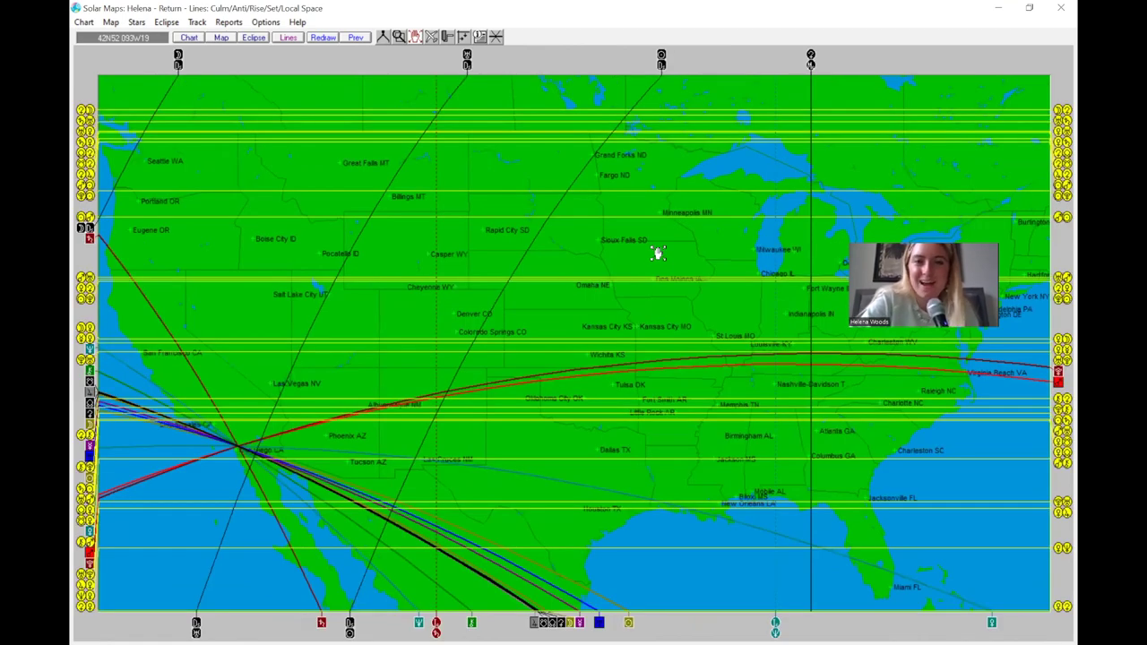